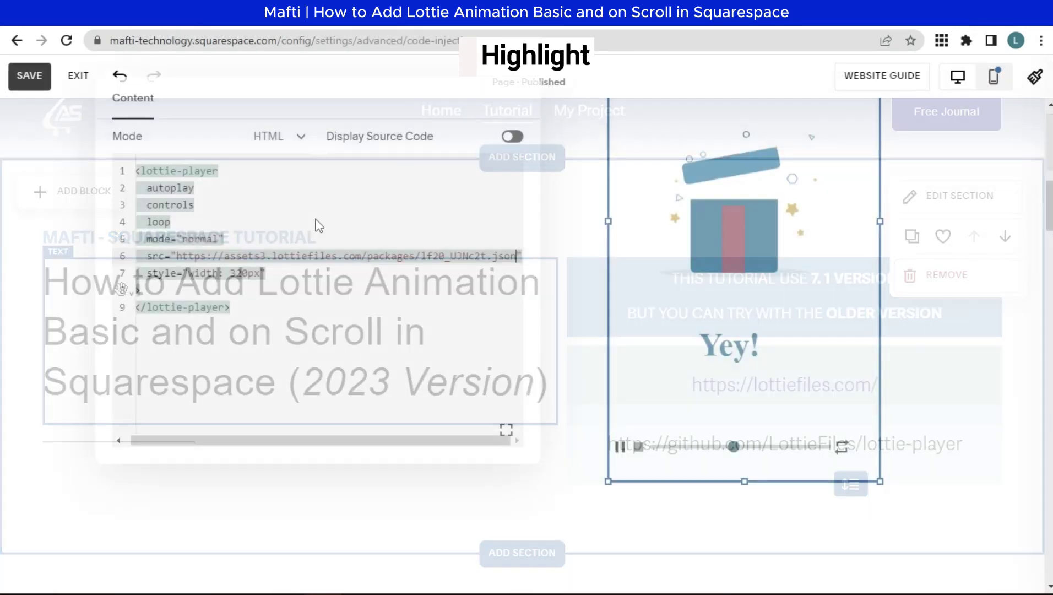
Step: Paste the new lottie.host URL into the src on line 6 and adjust the width value on line 7
{"action": "left_click_drag", "start_coordinate": [176, 257], "coordinate": [517, 259]}
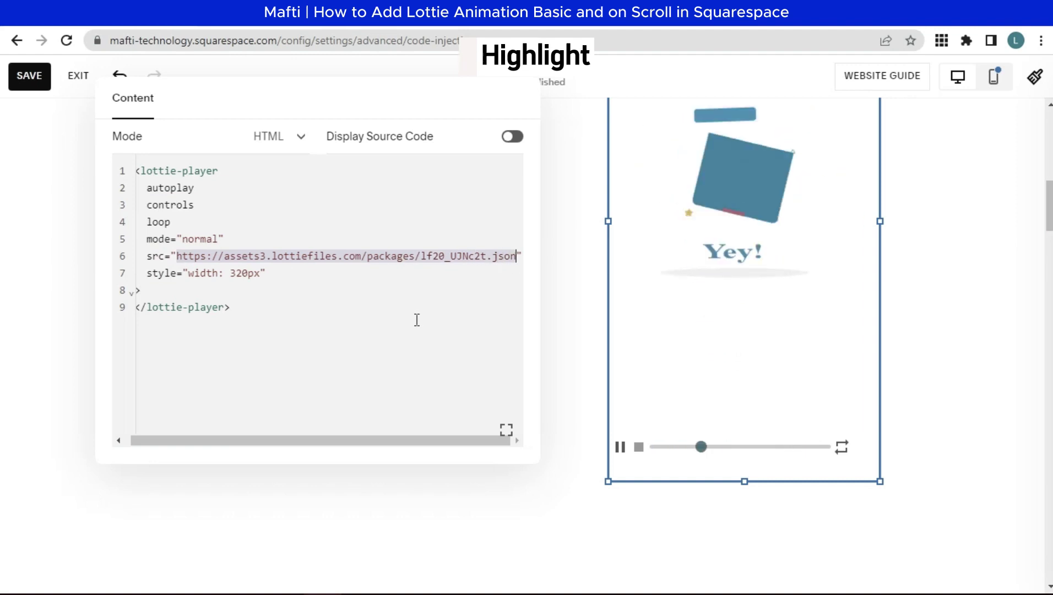
{"action": "key", "text": "ctrl+v"}
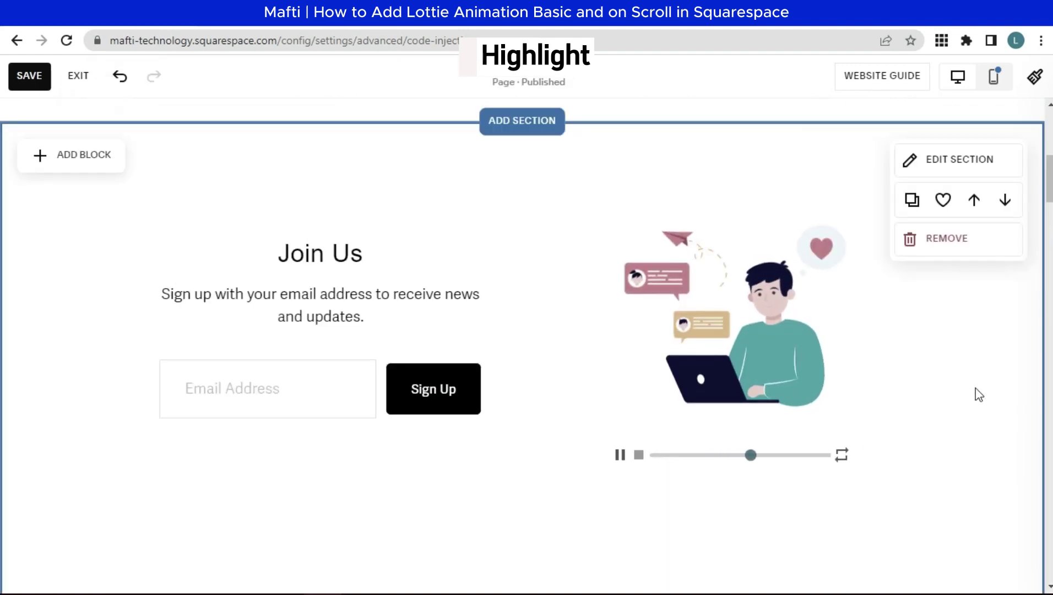
{"action": "left_click", "coordinate": [645, 212]}
{"action": "left_click", "coordinate": [625, 162]}
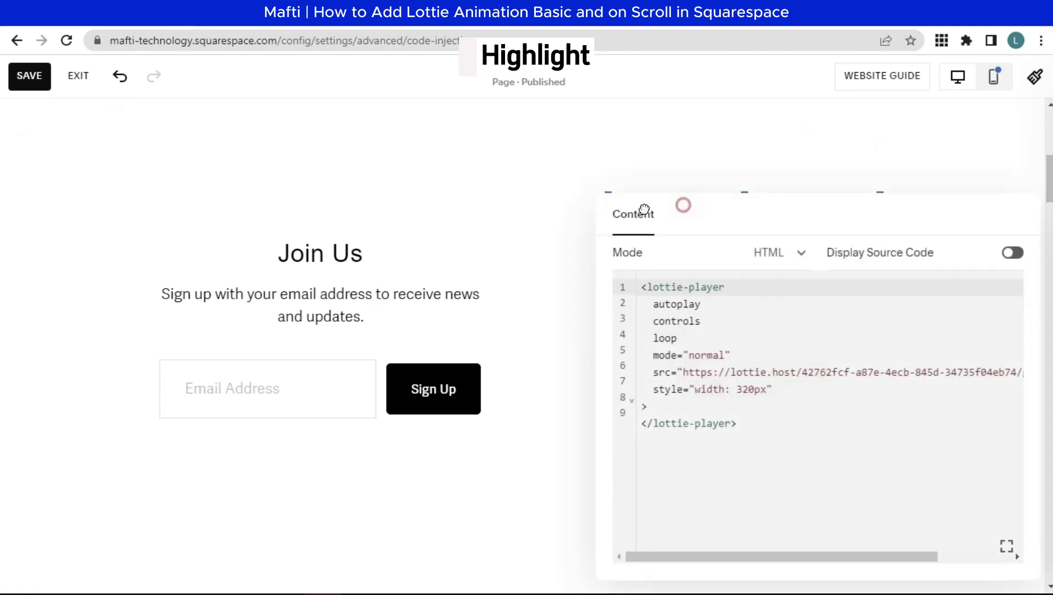
{"action": "left_click_drag", "start_coordinate": [292, 362], "coordinate": [298, 361]}
{"action": "type", "text": "2"}
{"action": "key", "text": "BackSpace"}
{"action": "type", "text": "0"}
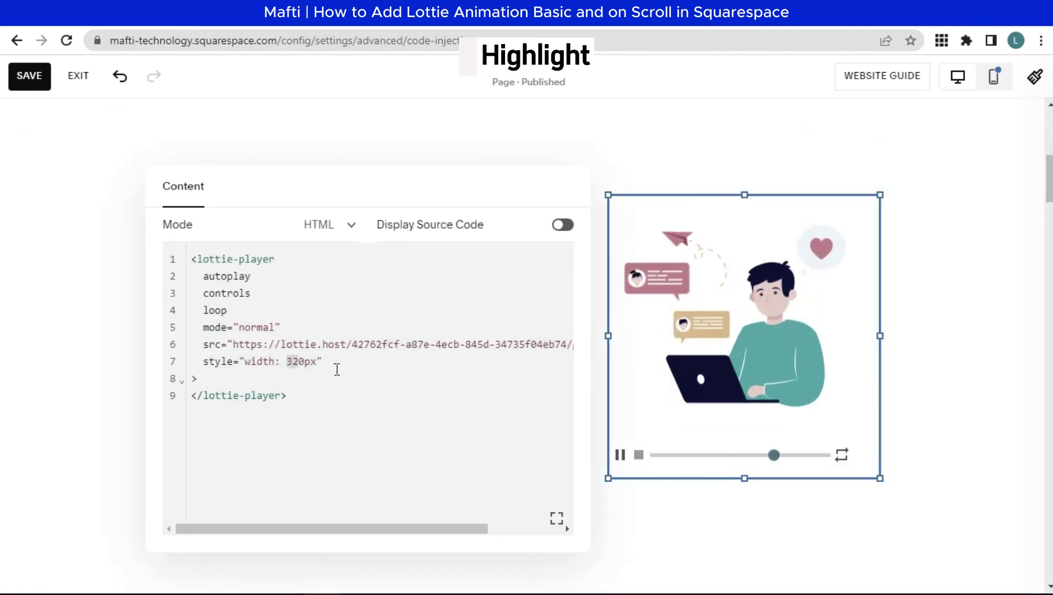
Step: Paste the scroll interactivity example inside <script> tags in Code Injection > Footer and save
{"action": "key", "text": "ctrl+a"}
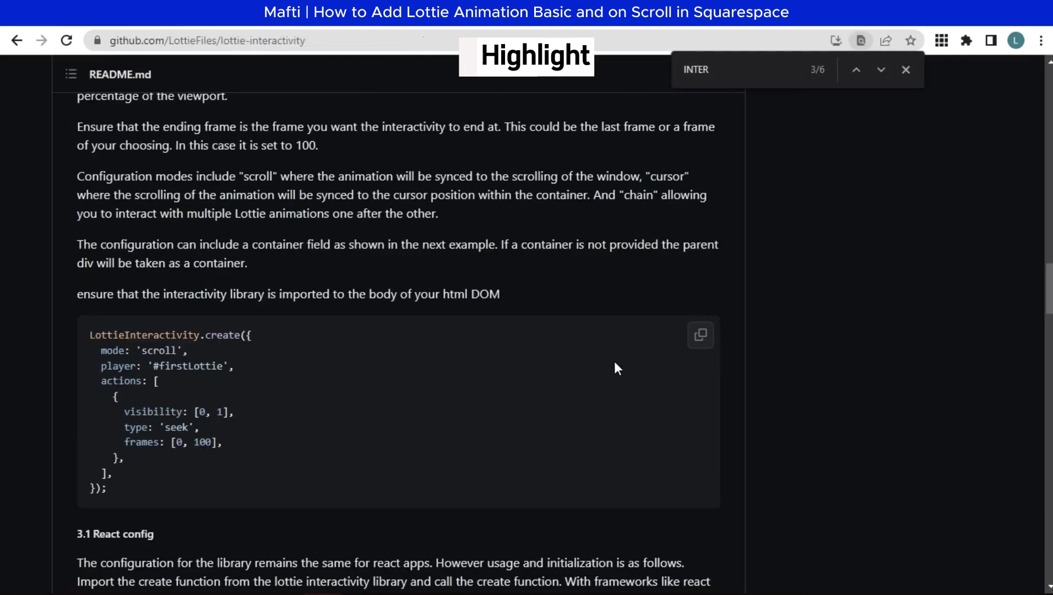
{"action": "left_click", "coordinate": [700, 335]}
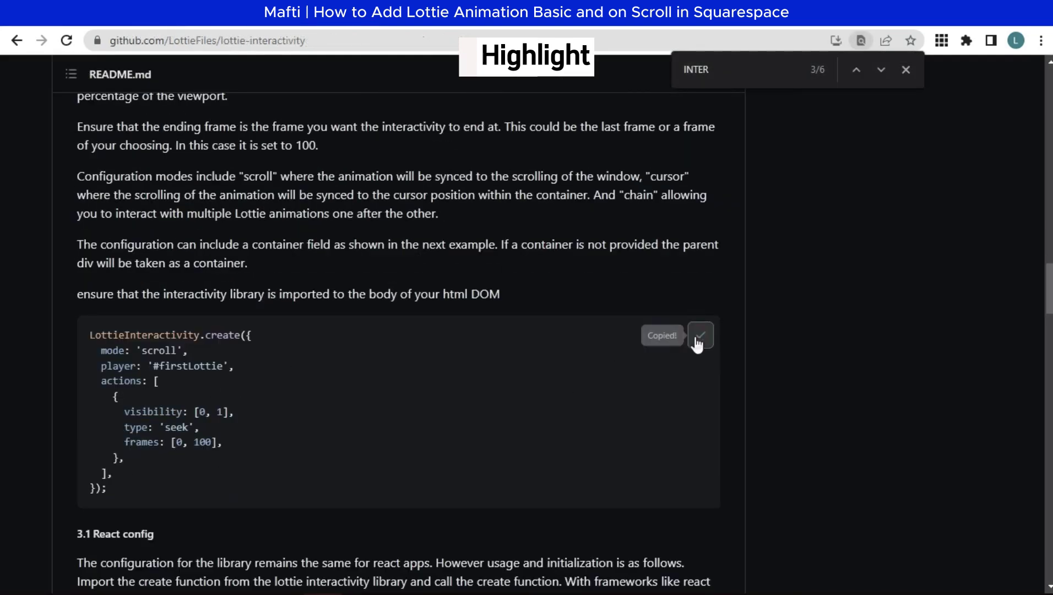
{"action": "left_click", "coordinate": [104, 371]}
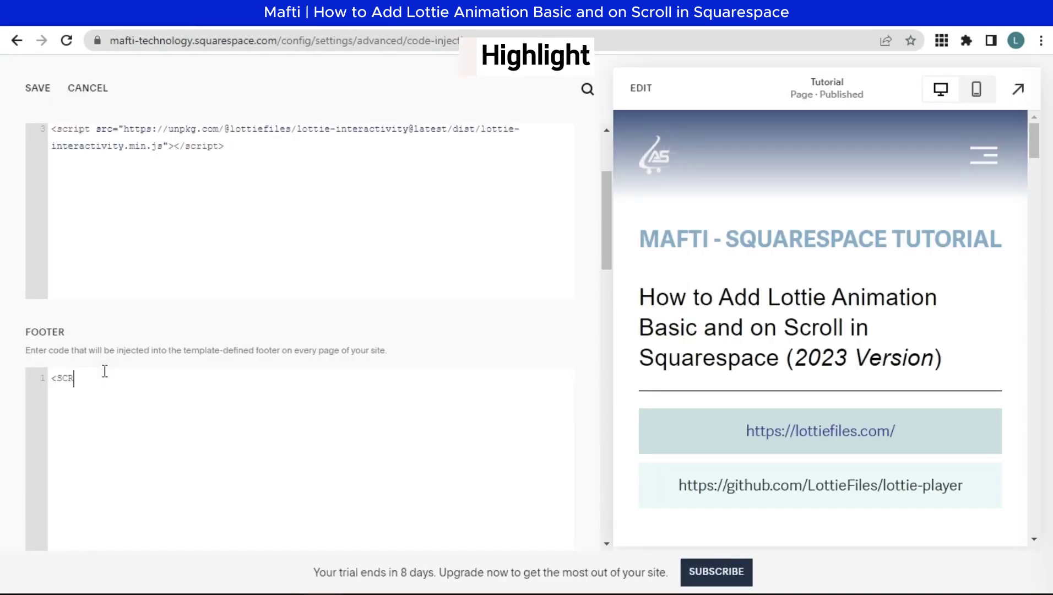
{"action": "type", "text": "<script>"}
{"action": "right_click", "coordinate": [95, 400]}
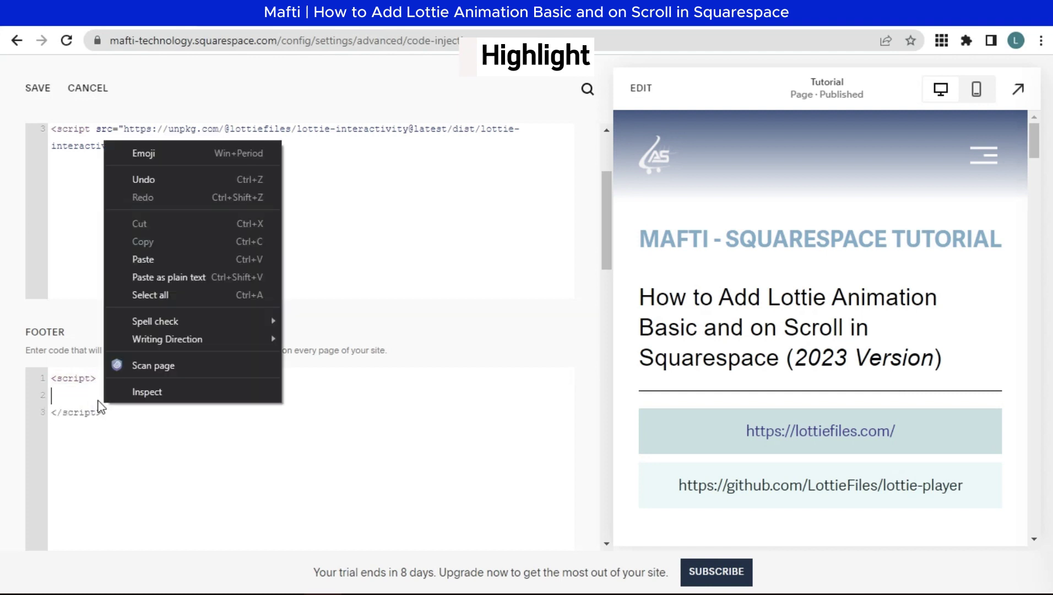
{"action": "left_click", "coordinate": [131, 254]}
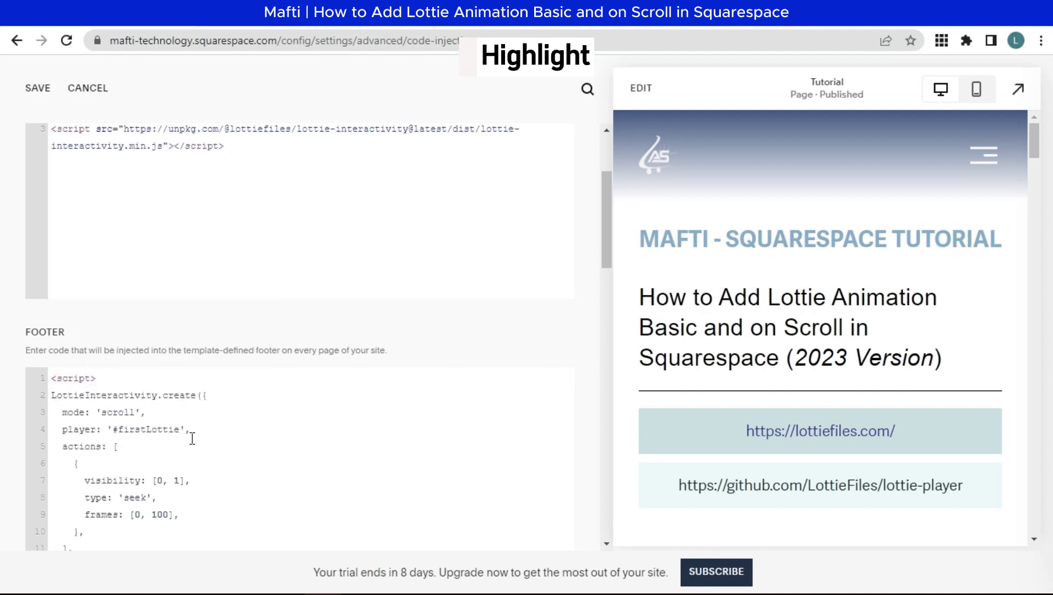
{"action": "scroll", "coordinate": [192, 438], "scroll_direction": "down", "scroll_amount": 3}
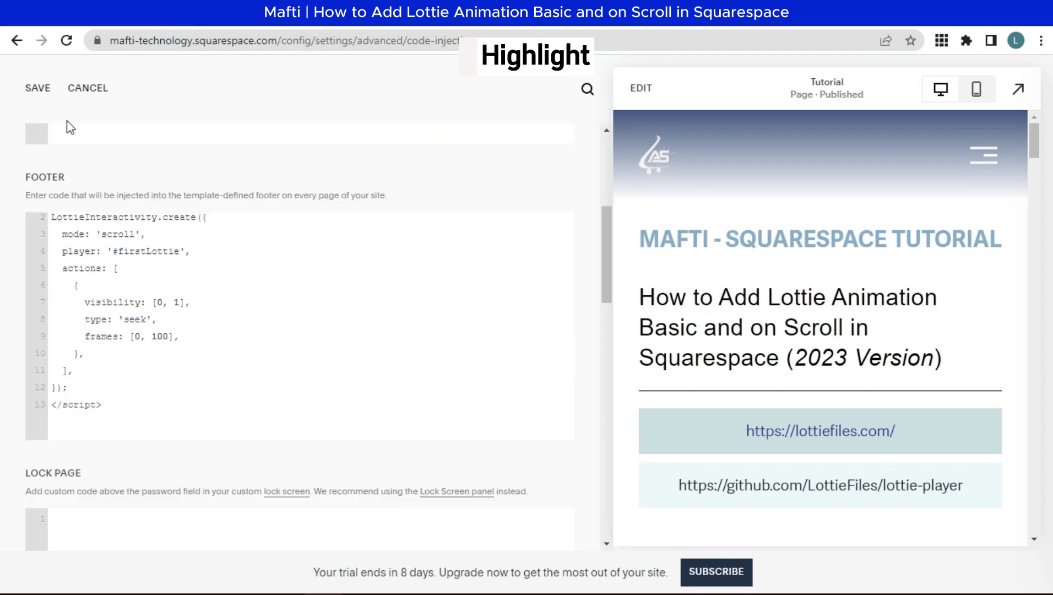
{"action": "left_click", "coordinate": [42, 90]}
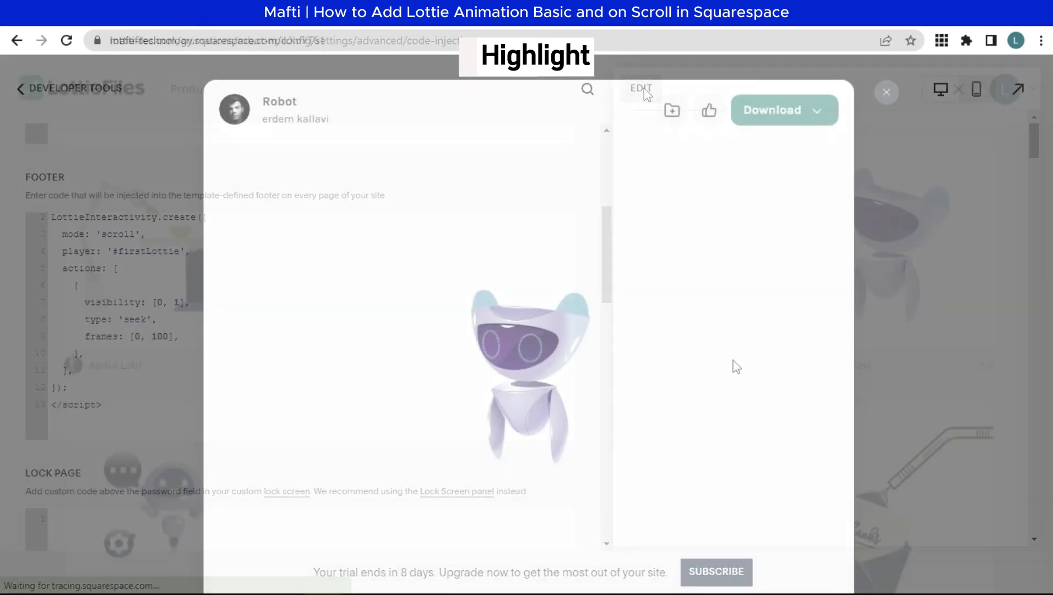
Step: Replace the robot block's src with the purple robot's lottie.host JSON link
{"action": "scroll", "coordinate": [734, 363], "scroll_direction": "down", "scroll_amount": 4}
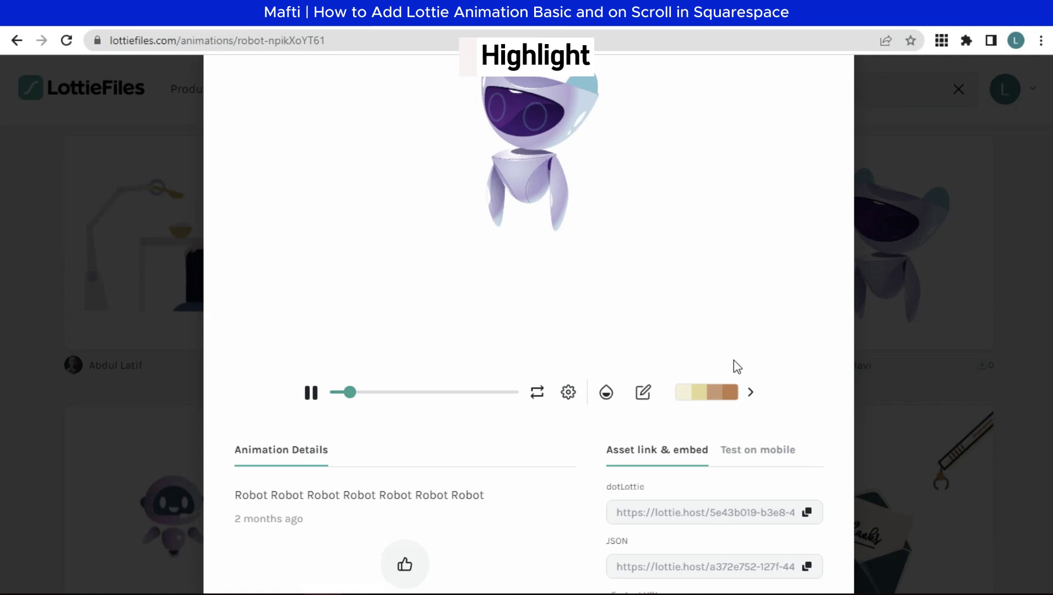
{"action": "left_click", "coordinate": [807, 413]}
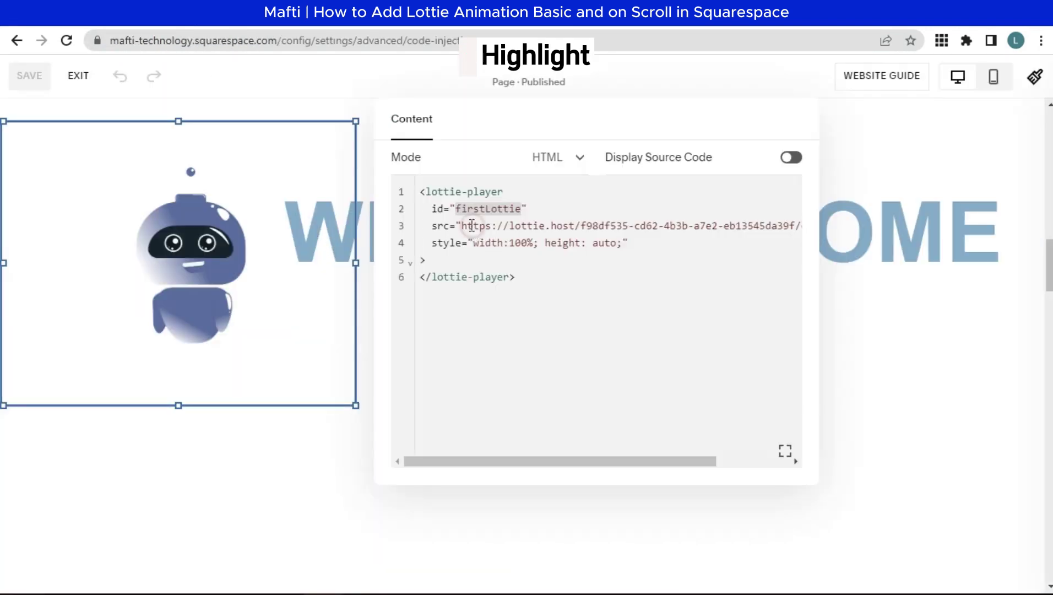
{"action": "key", "text": "Escape"}
{"action": "left_click", "coordinate": [21, 148]}
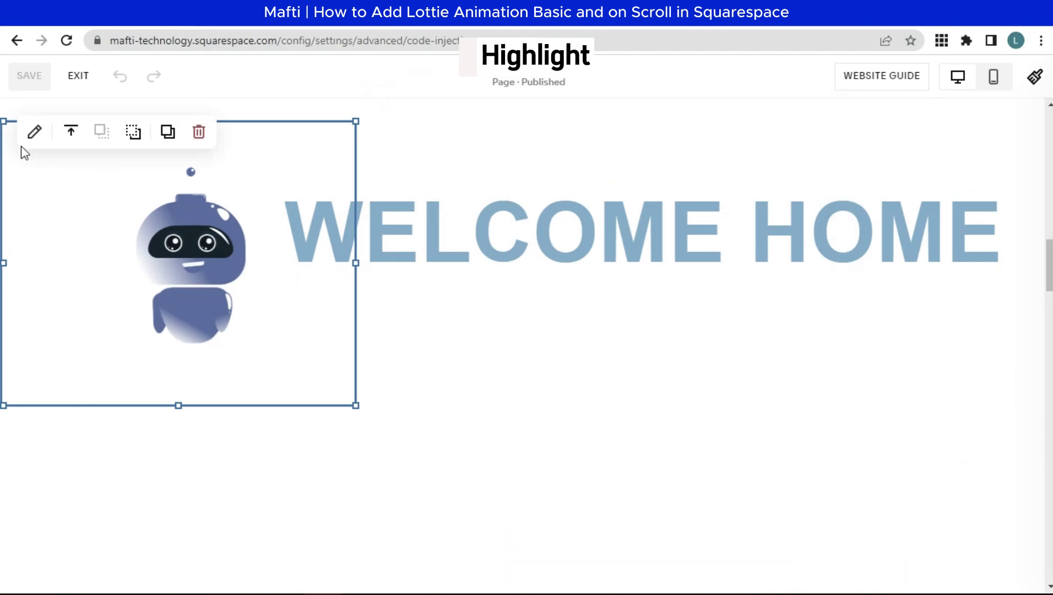
{"action": "double_click", "coordinate": [269, 190]}
{"action": "left_click_drag", "start_coordinate": [463, 226], "coordinate": [801, 229]}
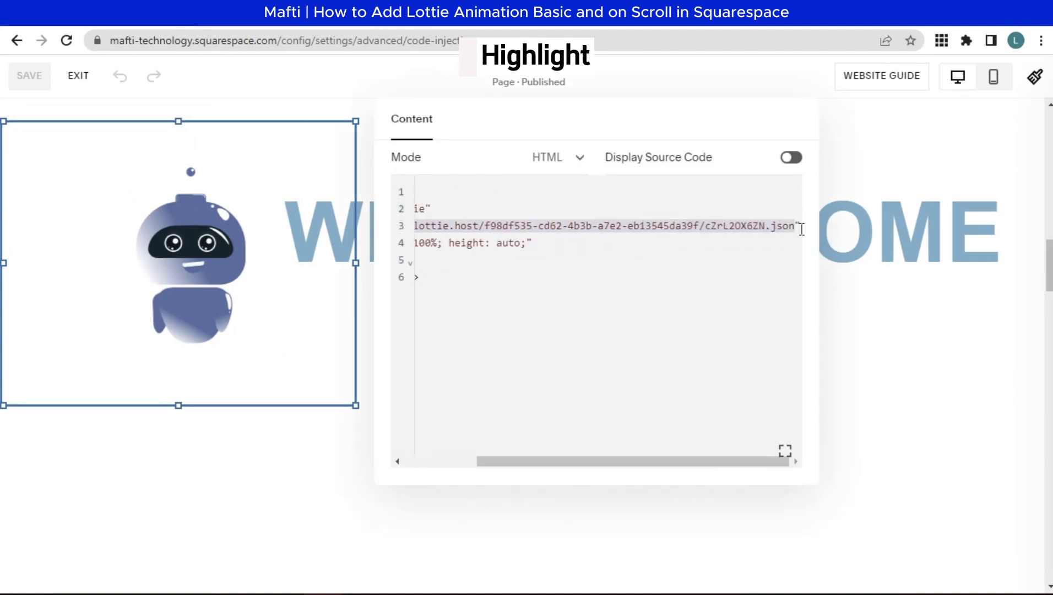
{"action": "key", "text": "ctrl+v"}
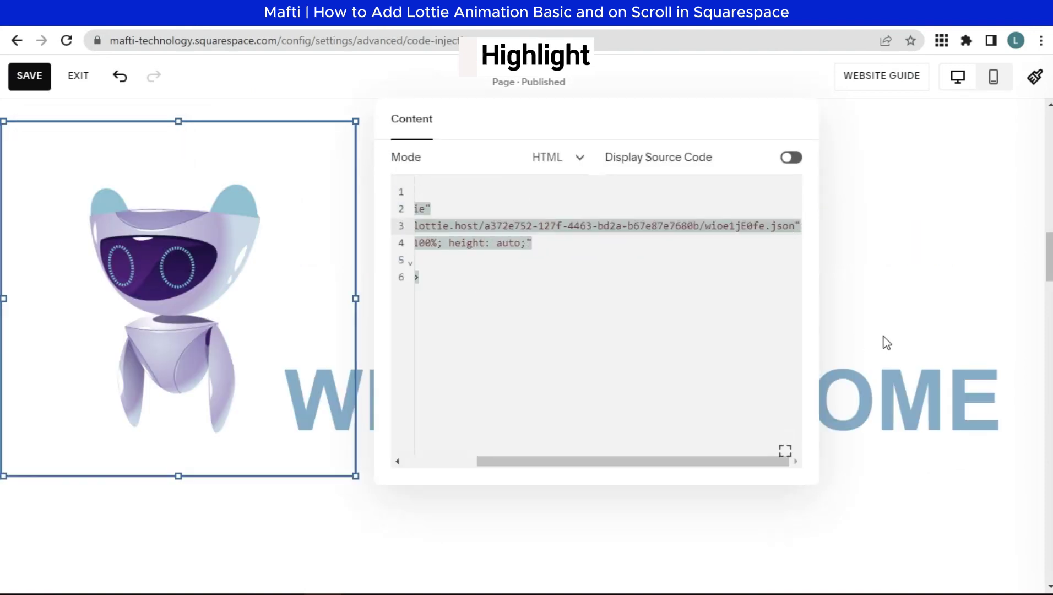
{"action": "left_click", "coordinate": [900, 480]}
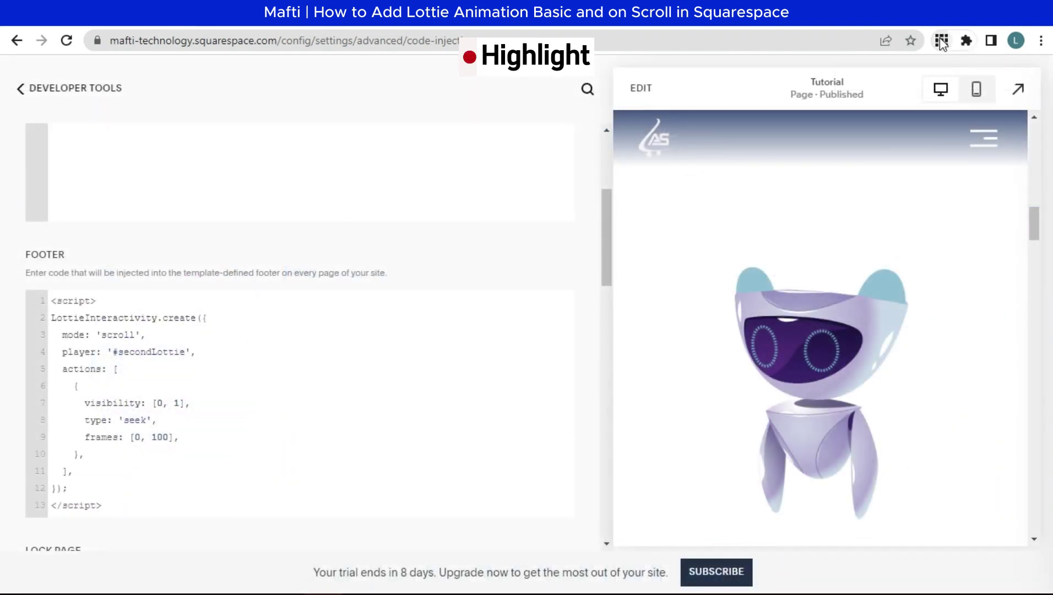
Step: Add a container: line with the robot block's ID below the player setting in the footer script
{"action": "left_click", "coordinate": [942, 41]}
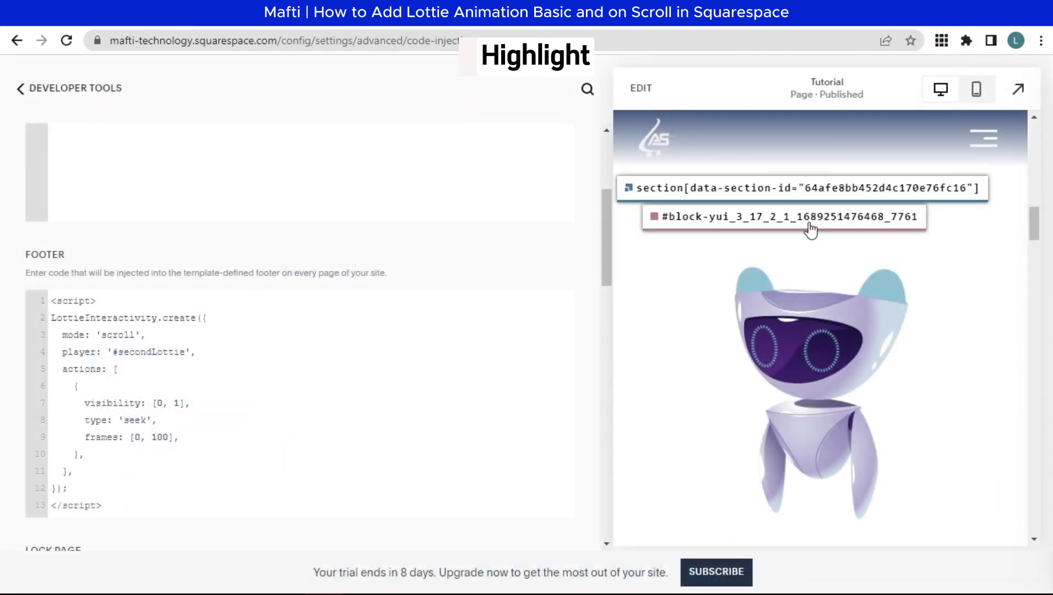
{"action": "left_click", "coordinate": [217, 351]}
{"action": "key", "text": "Return"}
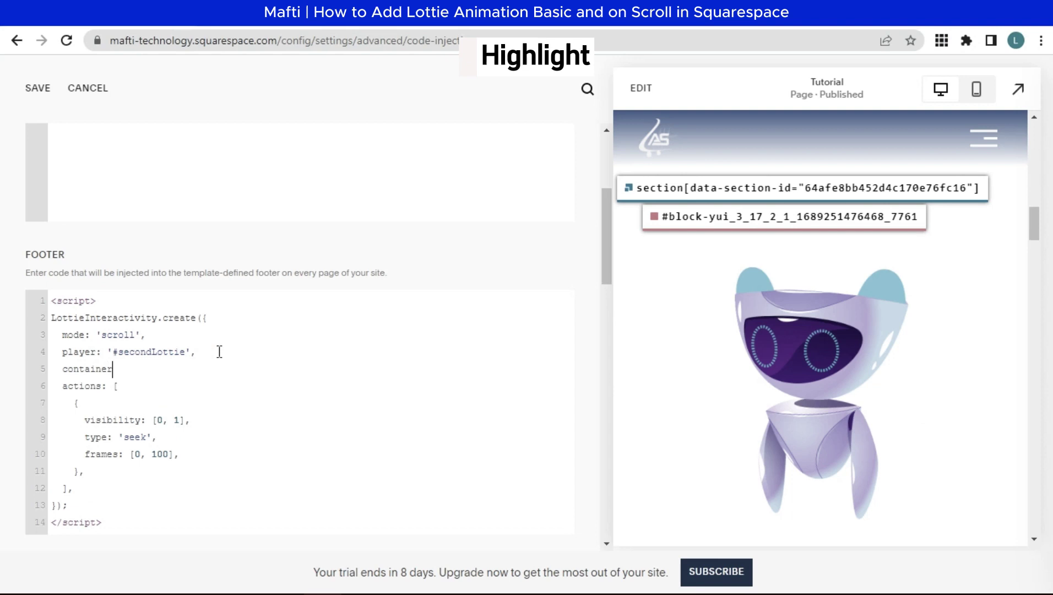
{"action": "type", "text": "container:'"}
{"action": "key", "text": "ctrl+v"}
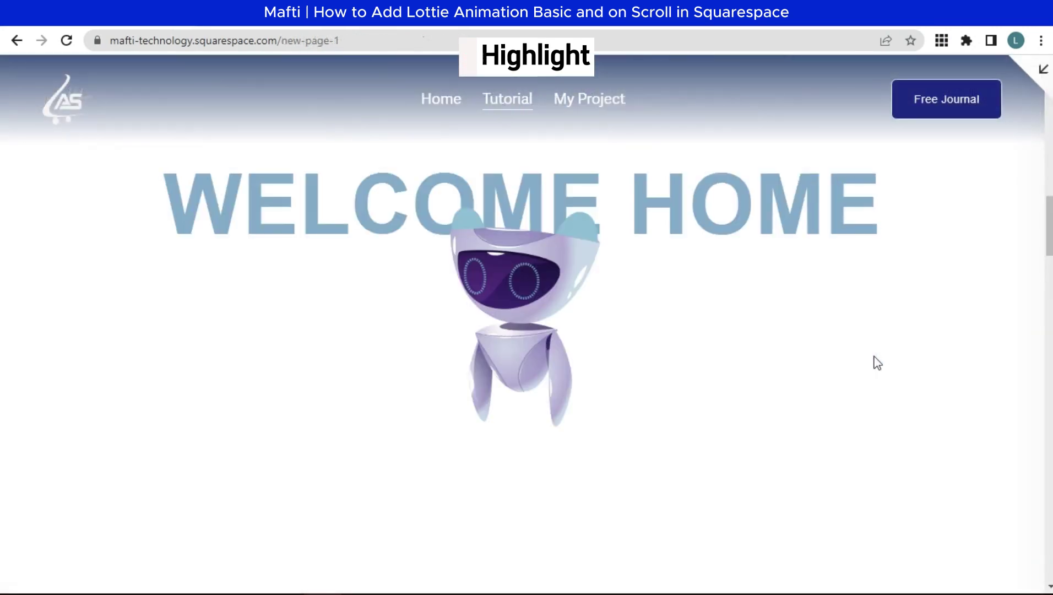
Step: Inspect the Tutorial page's title heading and the two-line 7.1 version note
{"action": "scroll", "coordinate": [878, 363], "scroll_direction": "up", "scroll_amount": 5}
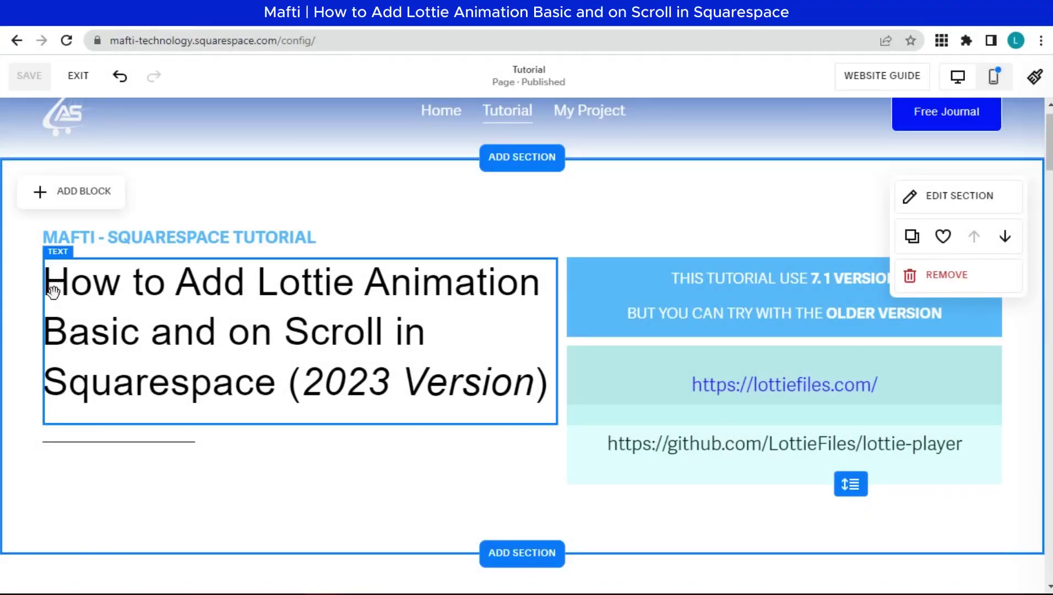
{"action": "left_click", "coordinate": [52, 291]}
{"action": "left_click_drag", "start_coordinate": [45, 284], "coordinate": [530, 380]}
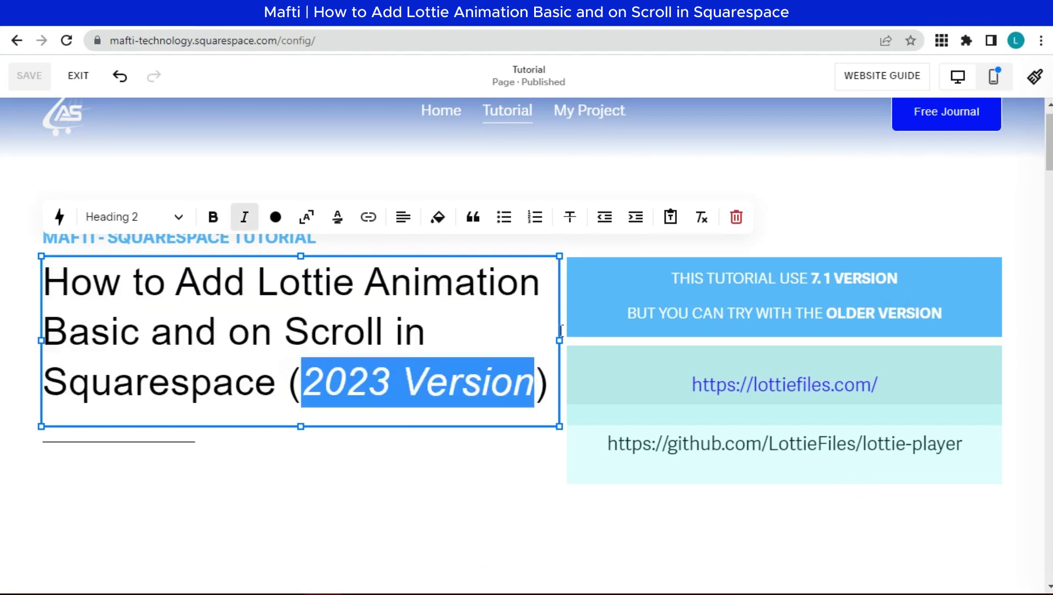
{"action": "left_click_drag", "start_coordinate": [672, 278], "coordinate": [889, 279]}
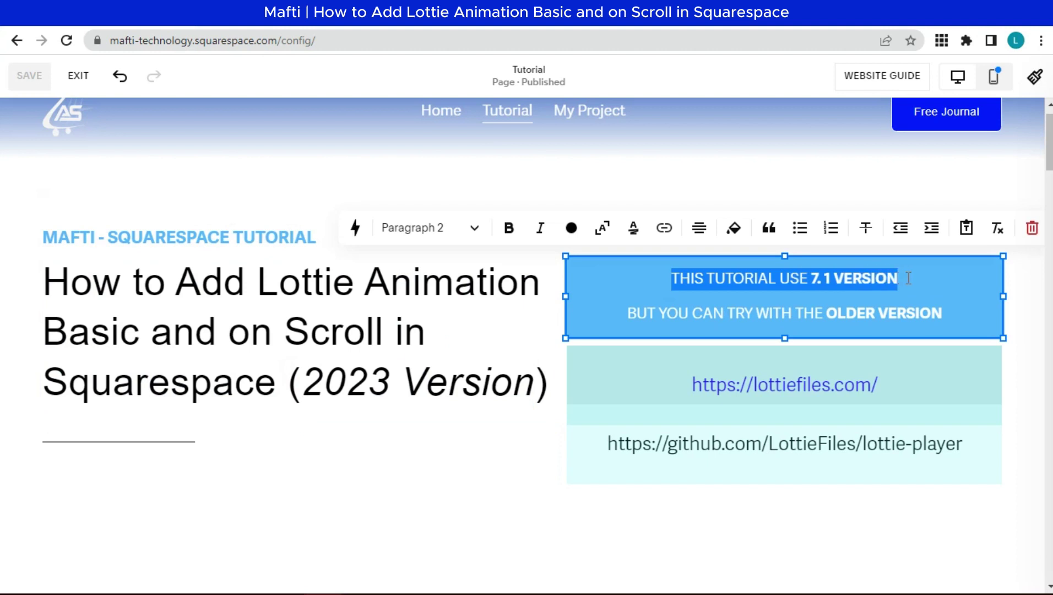
{"action": "left_click_drag", "start_coordinate": [631, 318], "coordinate": [954, 318]}
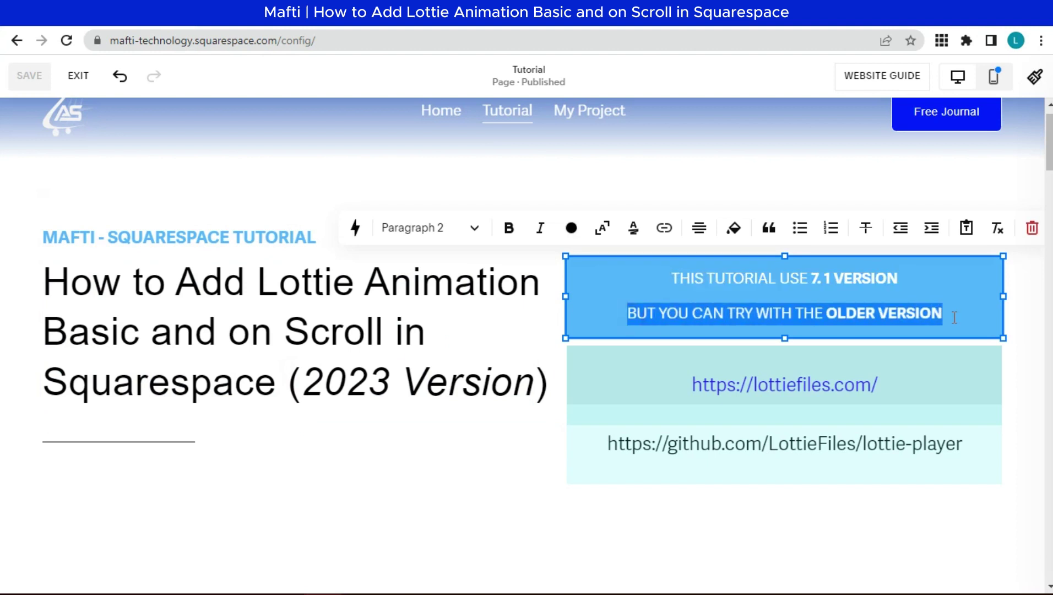
{"action": "left_click", "coordinate": [954, 318]}
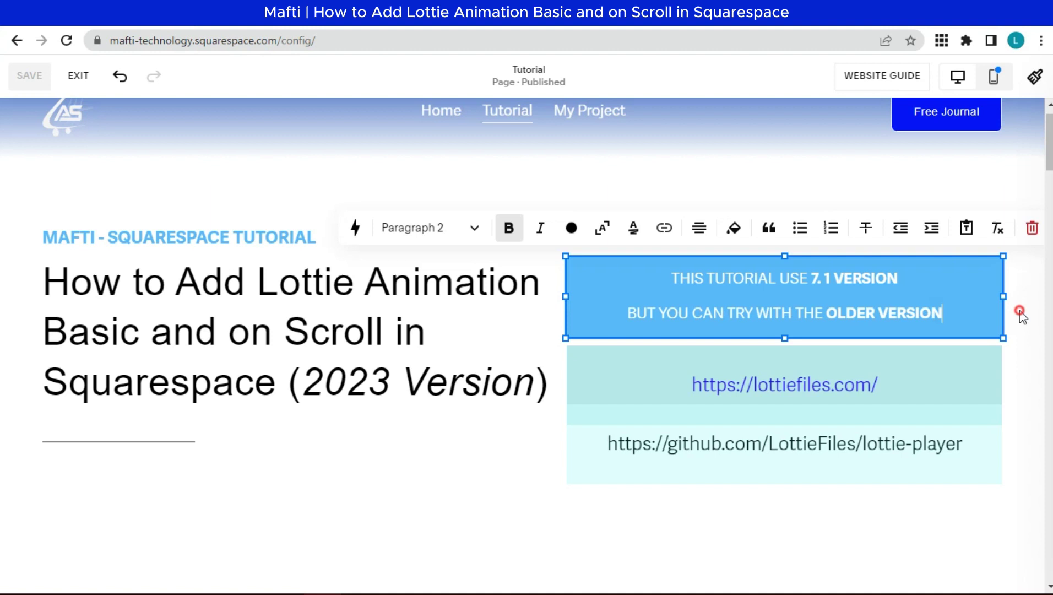
{"action": "scroll", "coordinate": [943, 329], "scroll_direction": "down", "scroll_amount": 1}
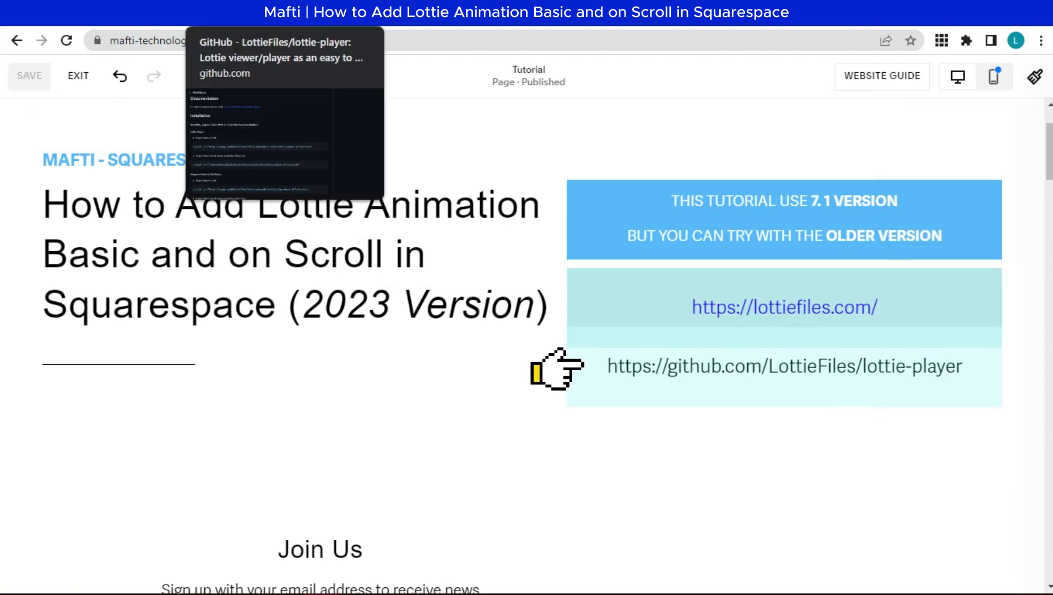
Step: Copy the Import from CDN script tag from the lottie-player README's Lottie Player section
{"action": "left_click", "coordinate": [236, 11]}
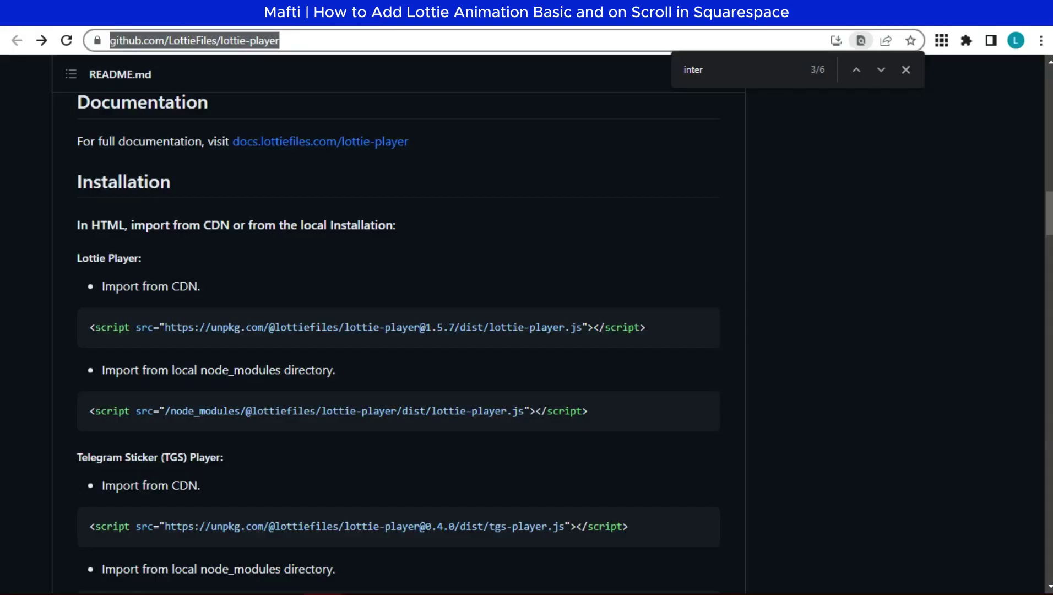
{"action": "left_click", "coordinate": [477, 241]}
{"action": "scroll", "coordinate": [235, 308], "scroll_direction": "up", "scroll_amount": 4}
{"action": "scroll", "coordinate": [235, 308], "scroll_direction": "down", "scroll_amount": 7}
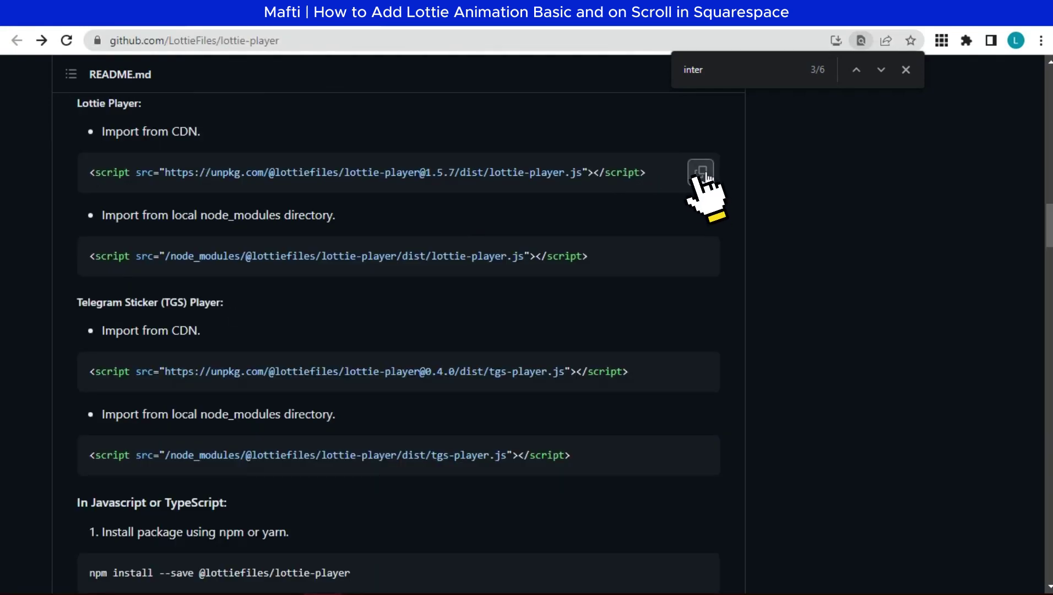
{"action": "left_click", "coordinate": [703, 173]}
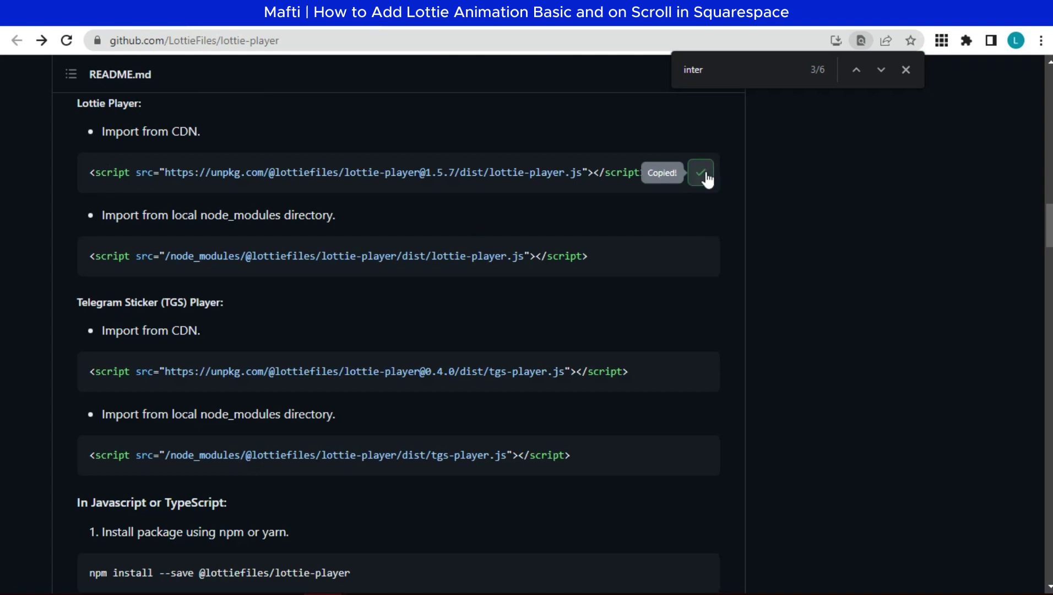
Step: Paste the lottie-player CDN script into Settings > Developer Tools > Code Injection Header and save
{"action": "key", "text": "ctrl+Tab"}
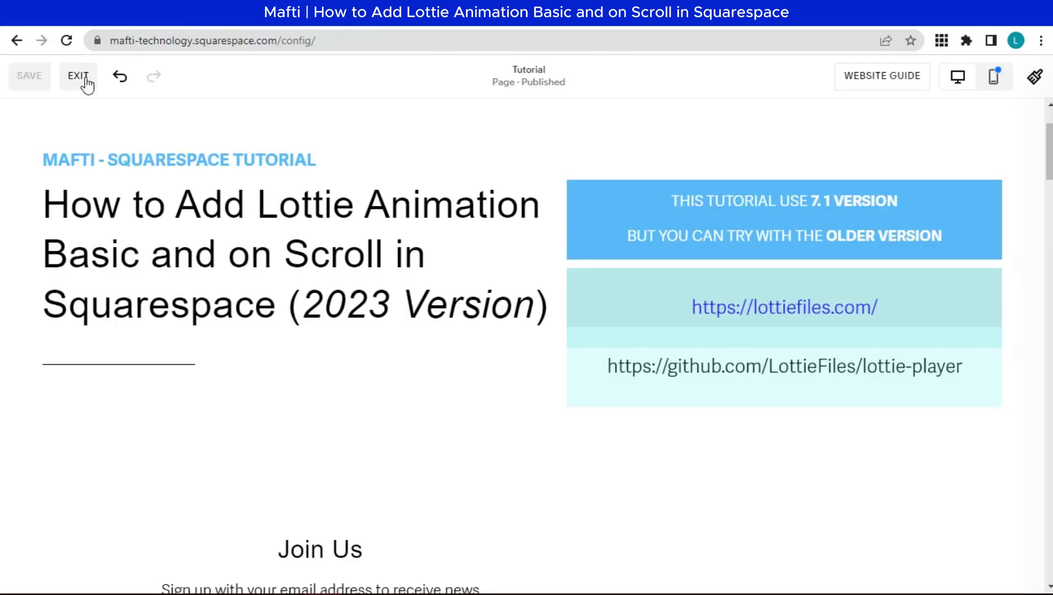
{"action": "left_click", "coordinate": [77, 75]}
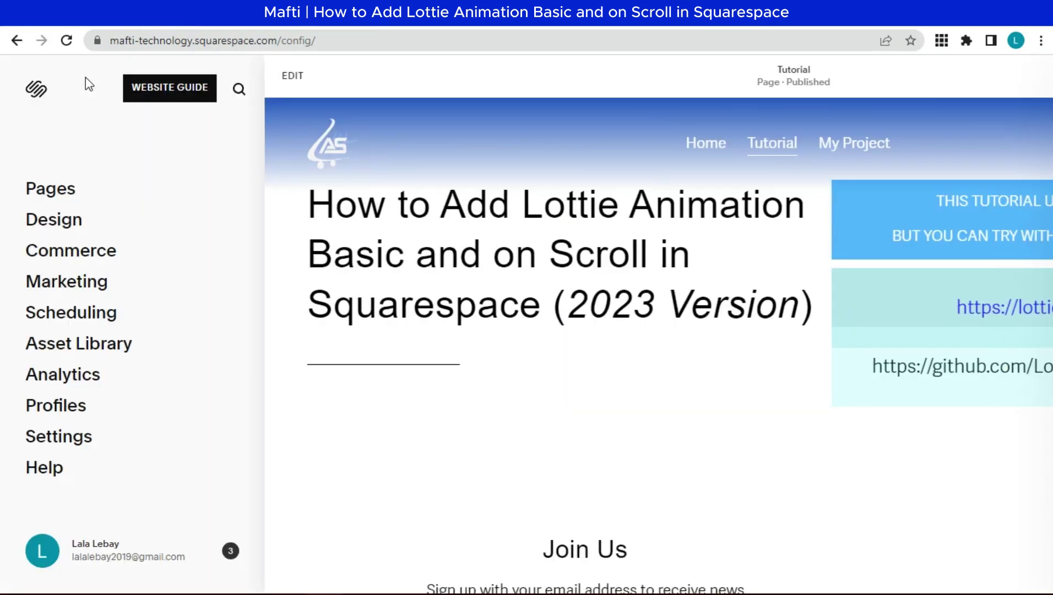
{"action": "left_click", "coordinate": [92, 444]}
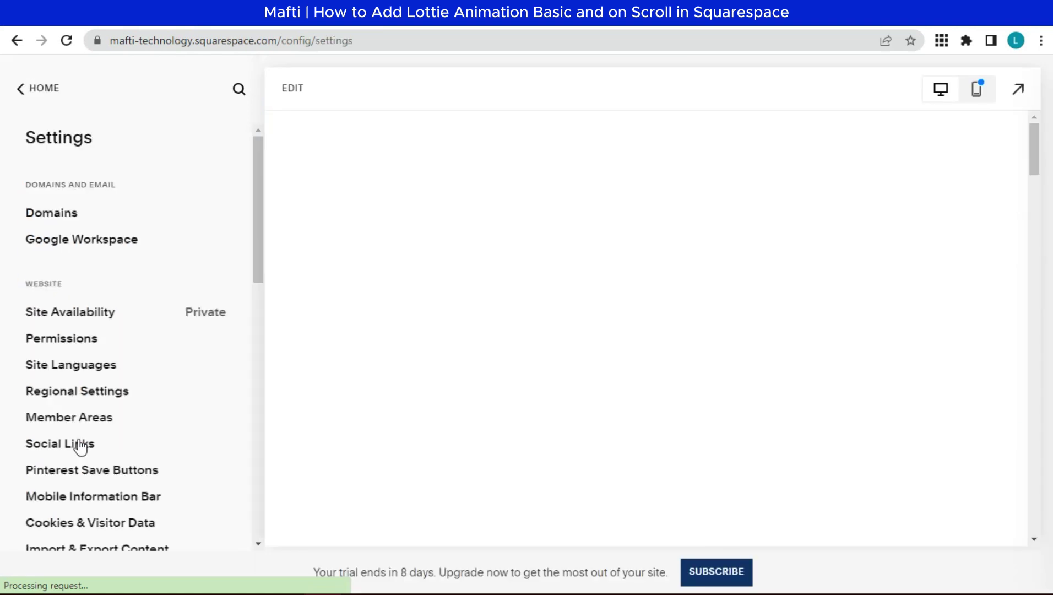
{"action": "scroll", "coordinate": [200, 424], "scroll_direction": "down", "scroll_amount": 7}
{"action": "scroll", "coordinate": [199, 423], "scroll_direction": "up", "scroll_amount": 3}
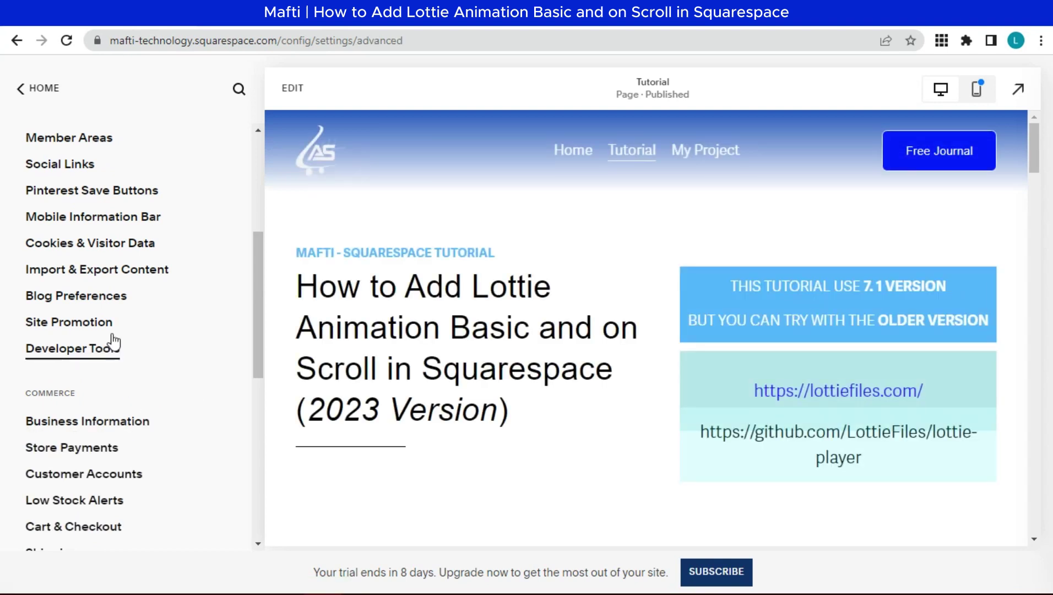
{"action": "left_click", "coordinate": [113, 346]}
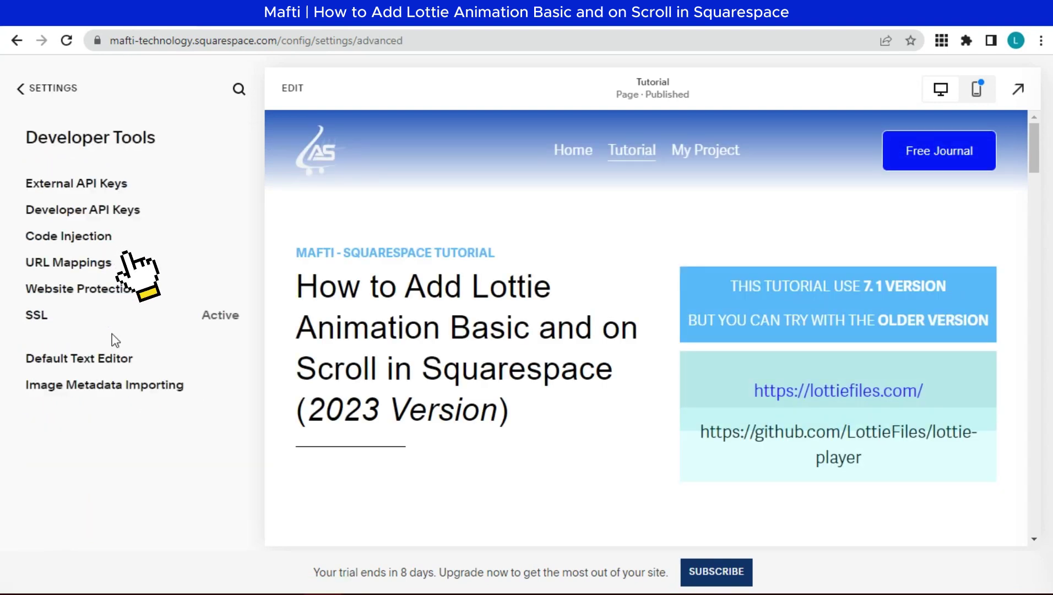
{"action": "left_click", "coordinate": [102, 242]}
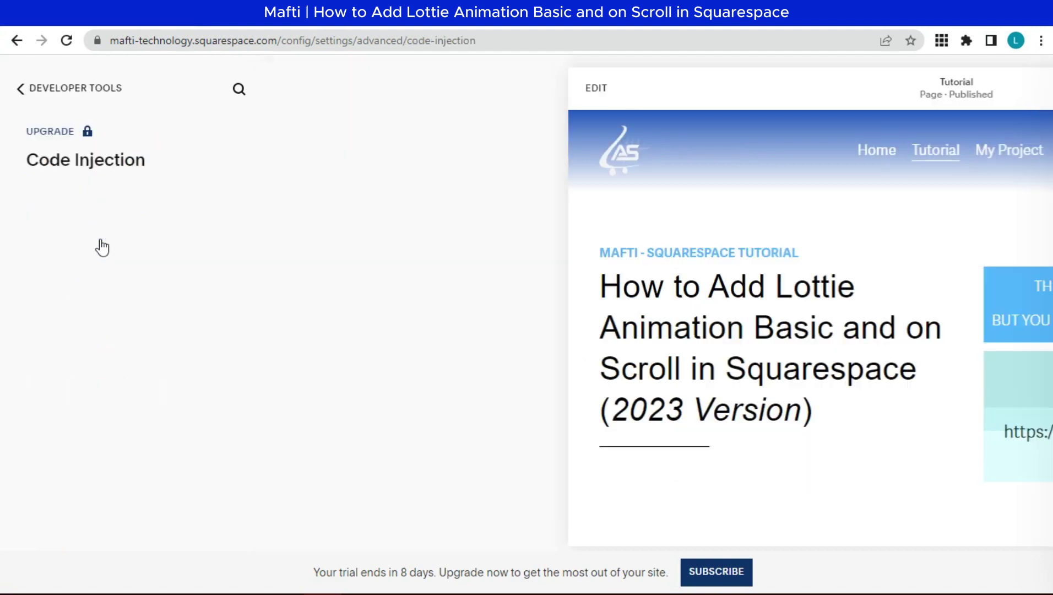
{"action": "left_click", "coordinate": [129, 260]}
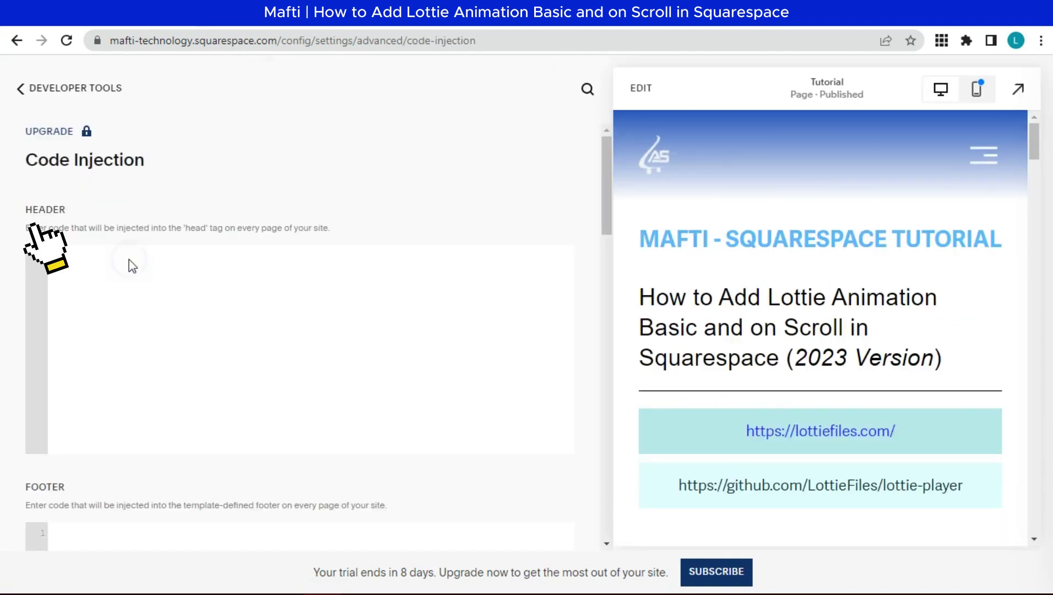
{"action": "right_click", "coordinate": [130, 260]}
{"action": "left_click", "coordinate": [209, 373]}
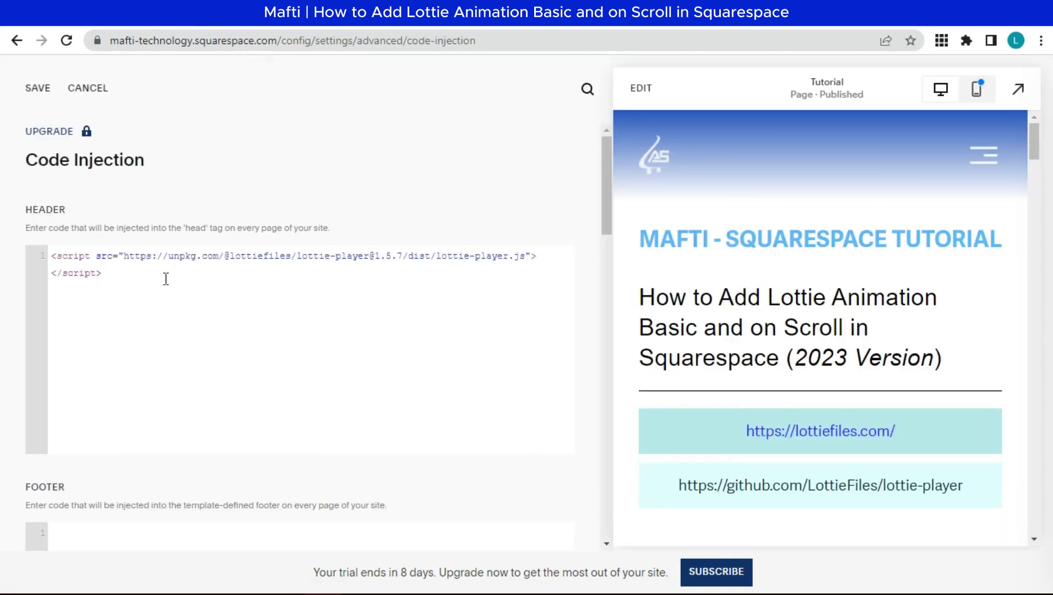
{"action": "left_click", "coordinate": [45, 95]}
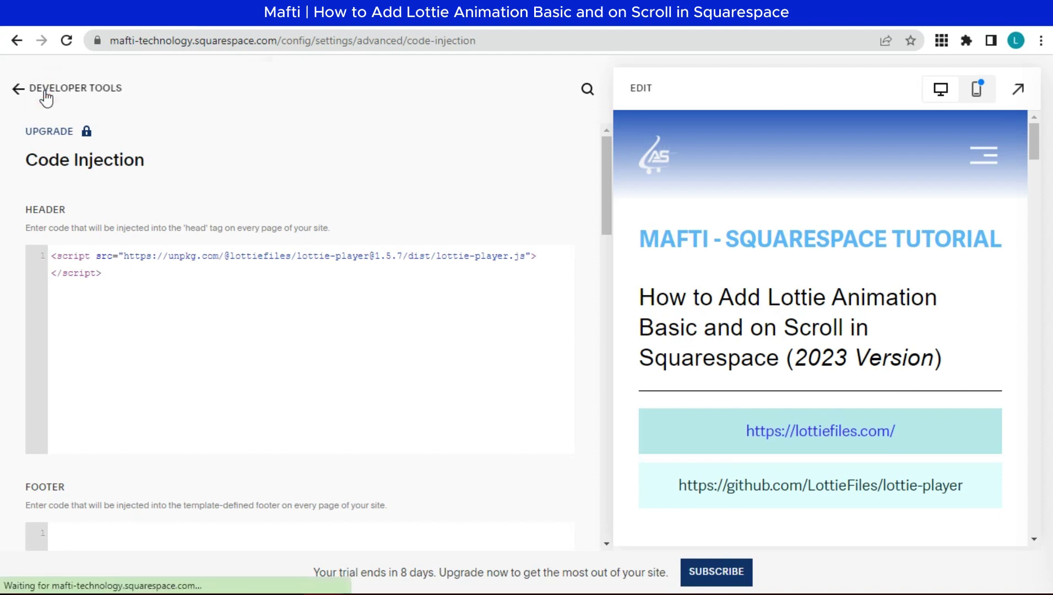
Step: Open the Tutorial page in the editor and scroll through it
{"action": "left_click", "coordinate": [644, 98]}
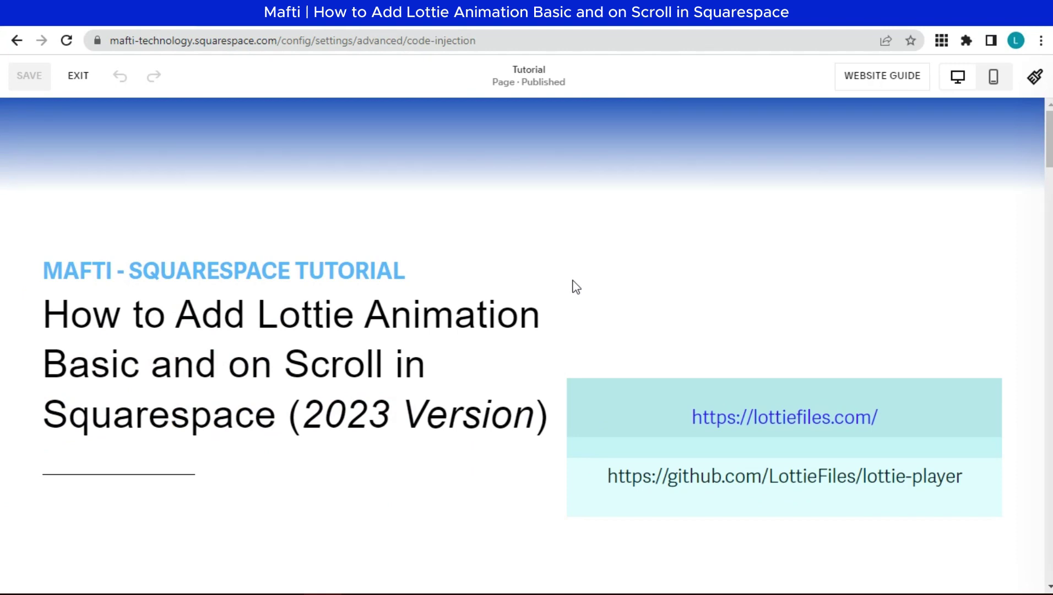
{"action": "scroll", "coordinate": [567, 322], "scroll_direction": "down", "scroll_amount": 7}
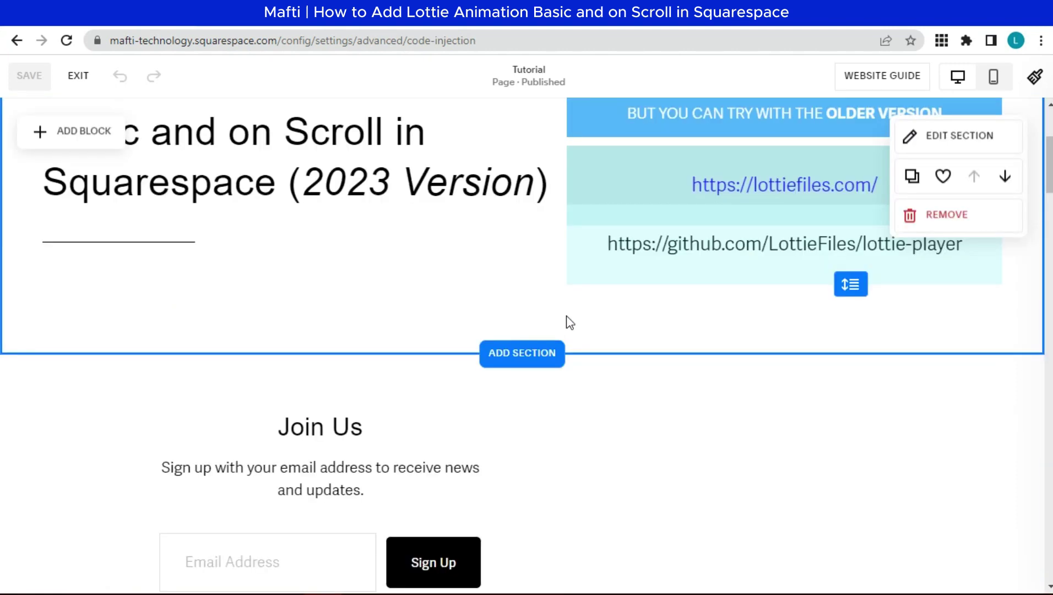
{"action": "scroll", "coordinate": [570, 322], "scroll_direction": "down", "scroll_amount": 3}
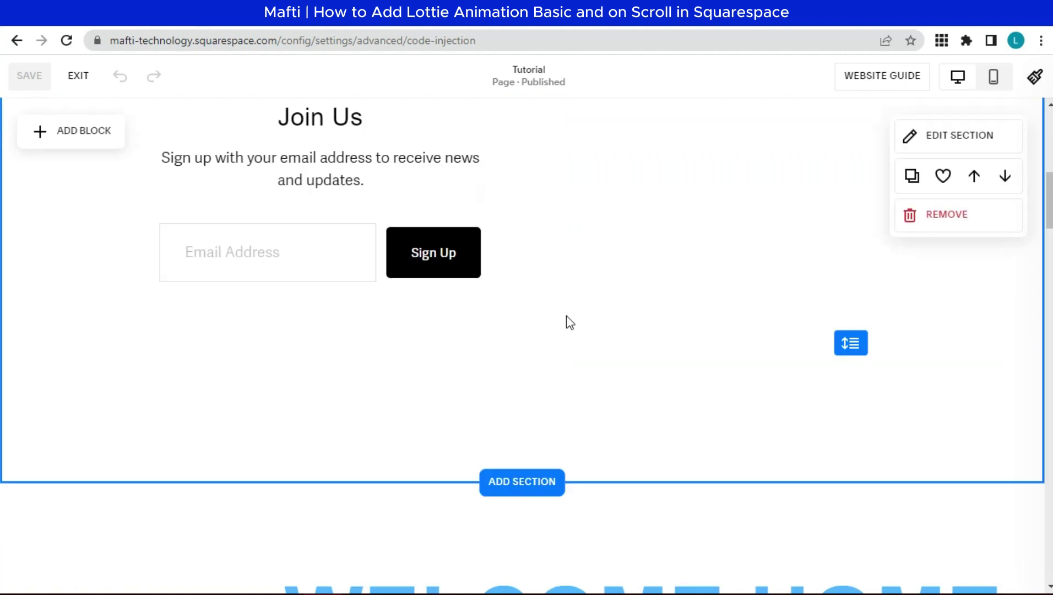
{"action": "scroll", "coordinate": [570, 322], "scroll_direction": "up", "scroll_amount": 1}
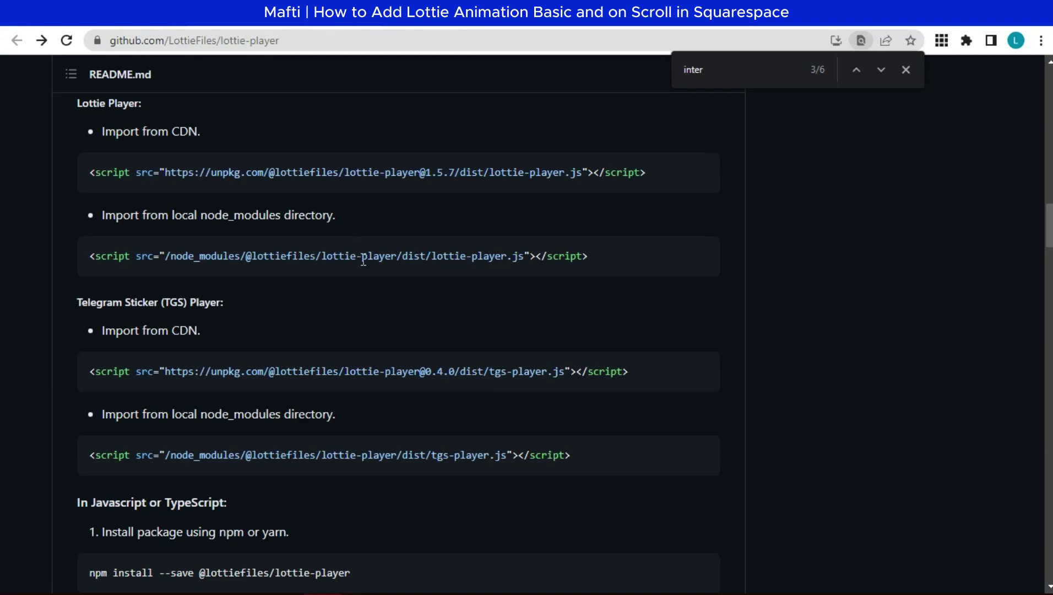
Step: Copy the lottie-player code block from the README's Usage section
{"action": "scroll", "coordinate": [350, 326], "scroll_direction": "down", "scroll_amount": 10}
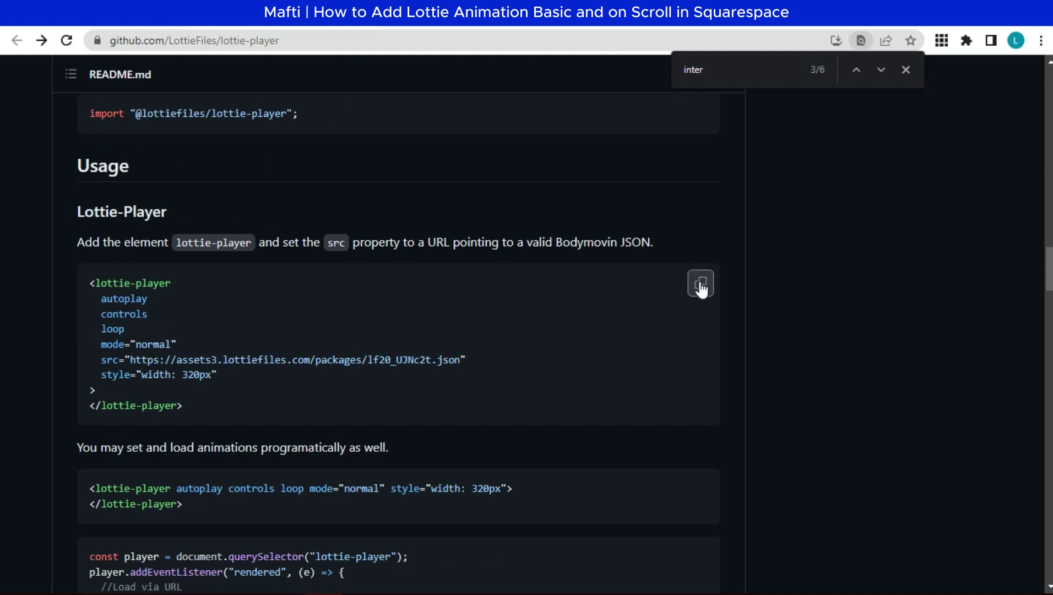
{"action": "left_click", "coordinate": [700, 284]}
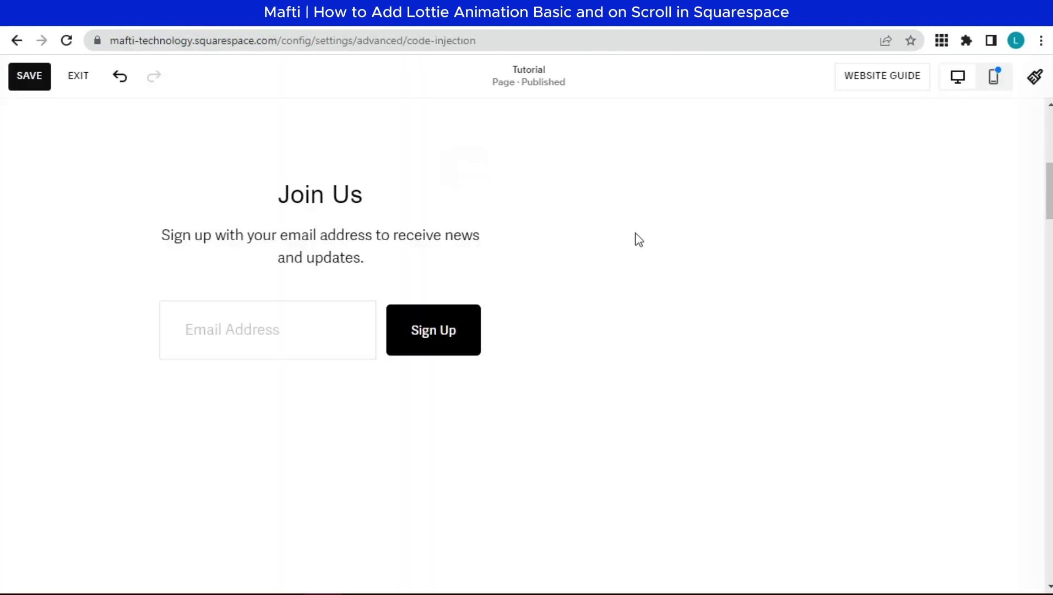
{"action": "mouse_move", "coordinate": [94, 155]}
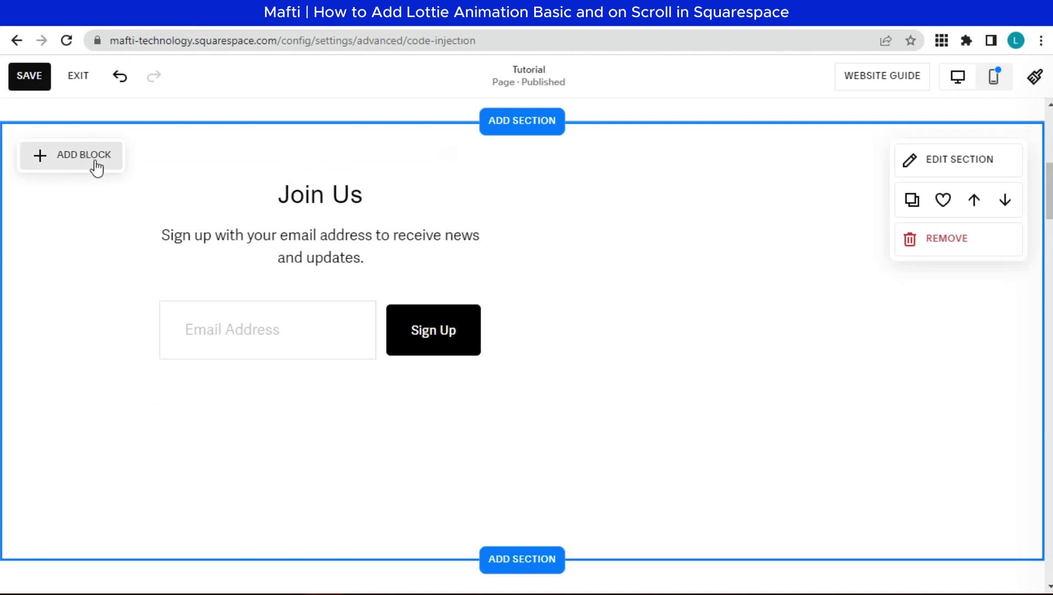
Step: Add a Code block to the Join Us section, placed right of the signup form
{"action": "left_click", "coordinate": [95, 162]}
{"action": "scroll", "coordinate": [146, 352], "scroll_direction": "down", "scroll_amount": 3}
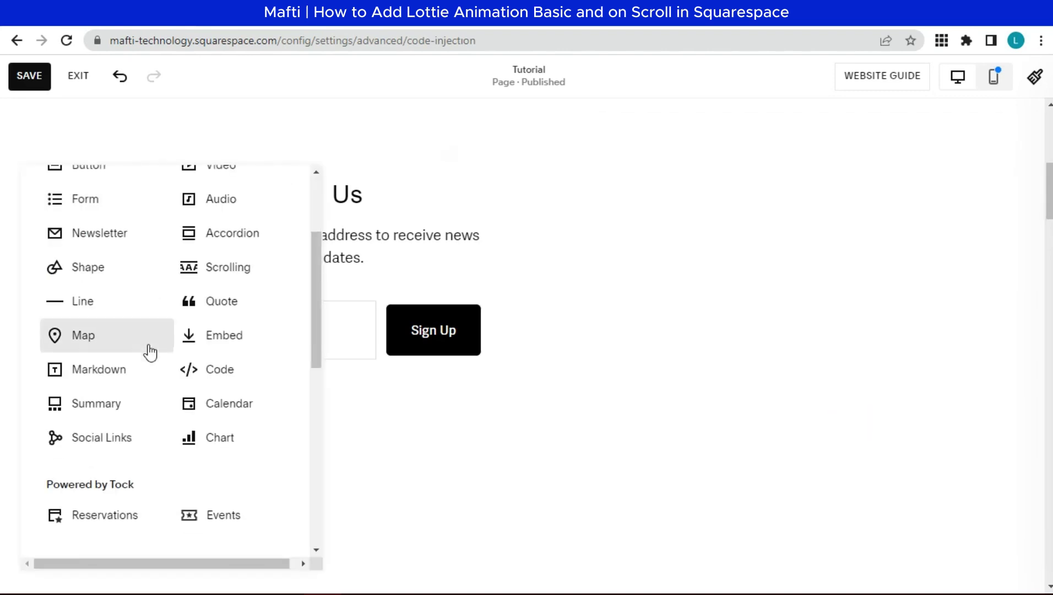
{"action": "left_click", "coordinate": [236, 373]}
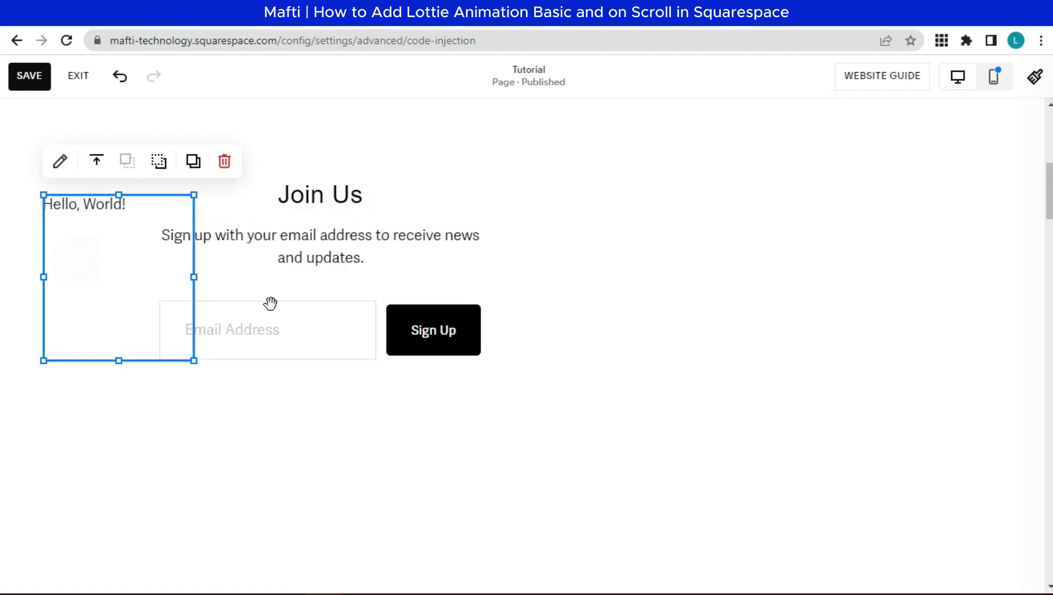
{"action": "left_click", "coordinate": [650, 267]}
{"action": "left_click_drag", "start_coordinate": [650, 267], "coordinate": [651, 268]}
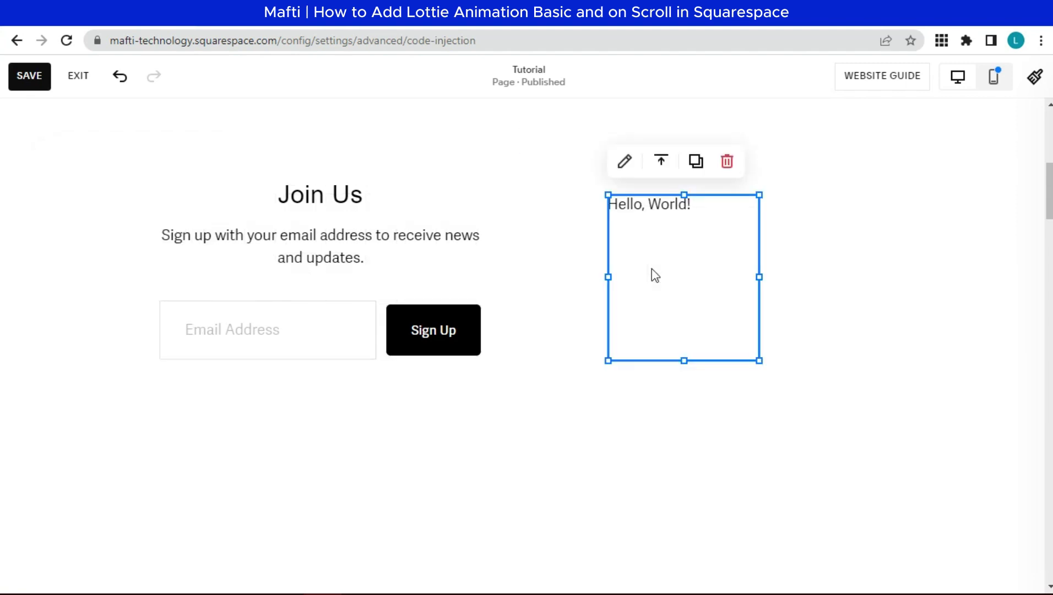
Step: Replace the Hello, World! placeholder code with the pasted lottie-player snippet
{"action": "left_click", "coordinate": [624, 161]}
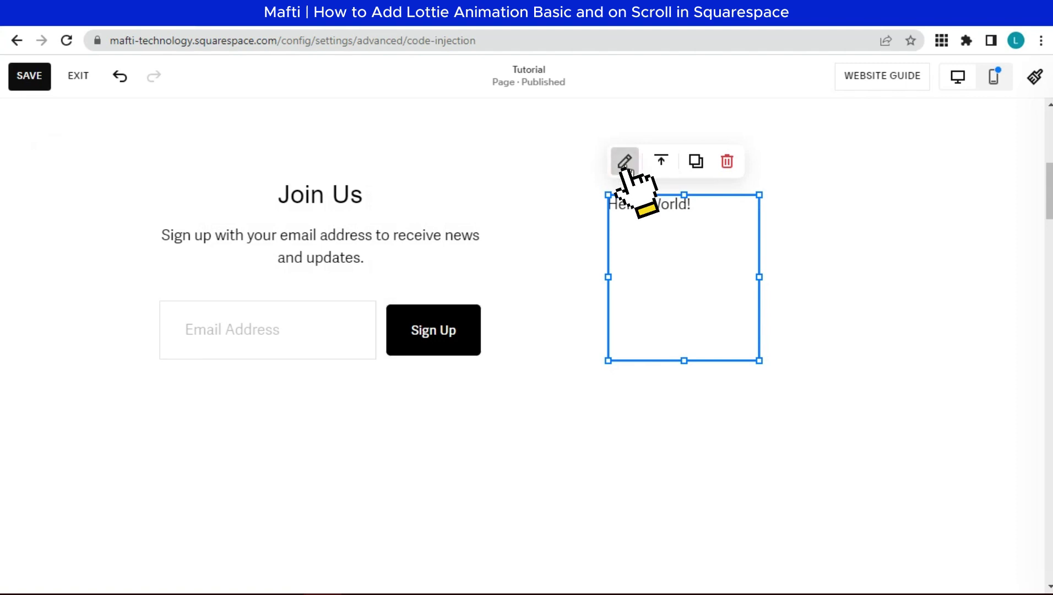
{"action": "left_click", "coordinate": [789, 288]}
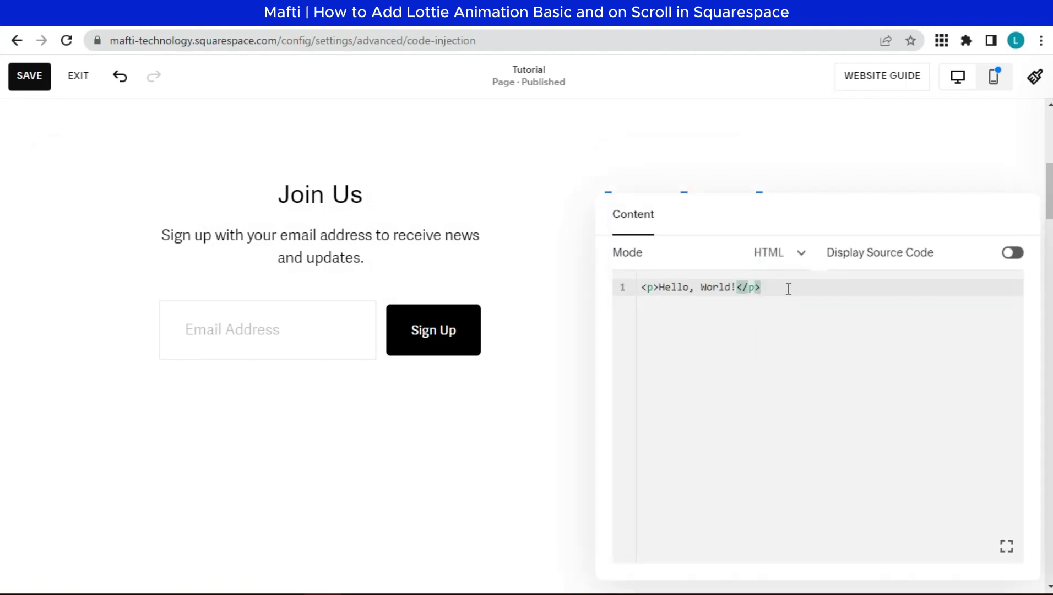
{"action": "key", "text": "ctrl+a"}
{"action": "key", "text": "BackSpace"}
{"action": "key", "text": "ctrl+v"}
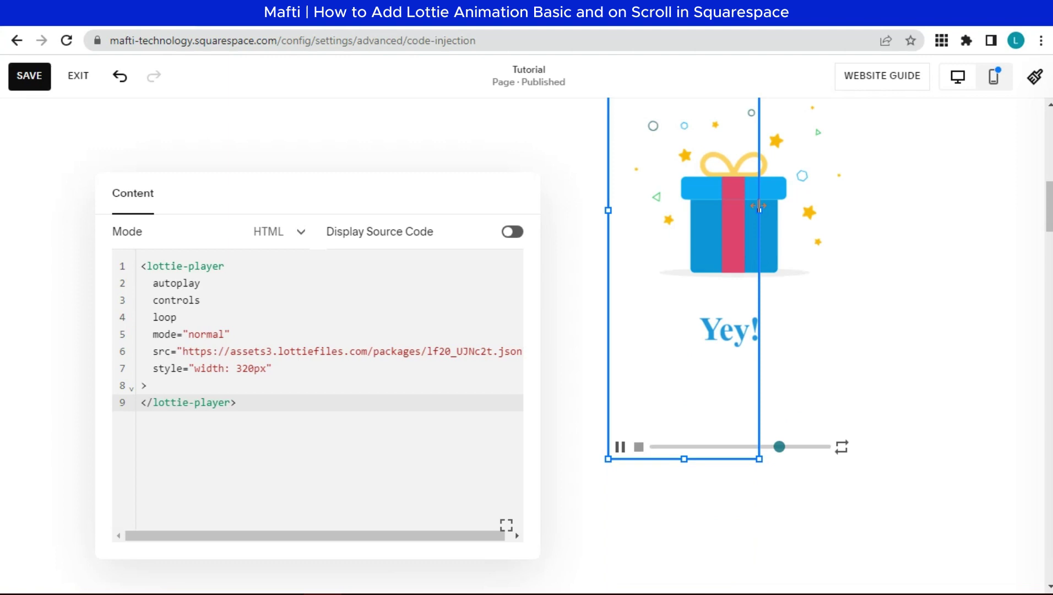
{"action": "key", "text": "ctrl+a"}
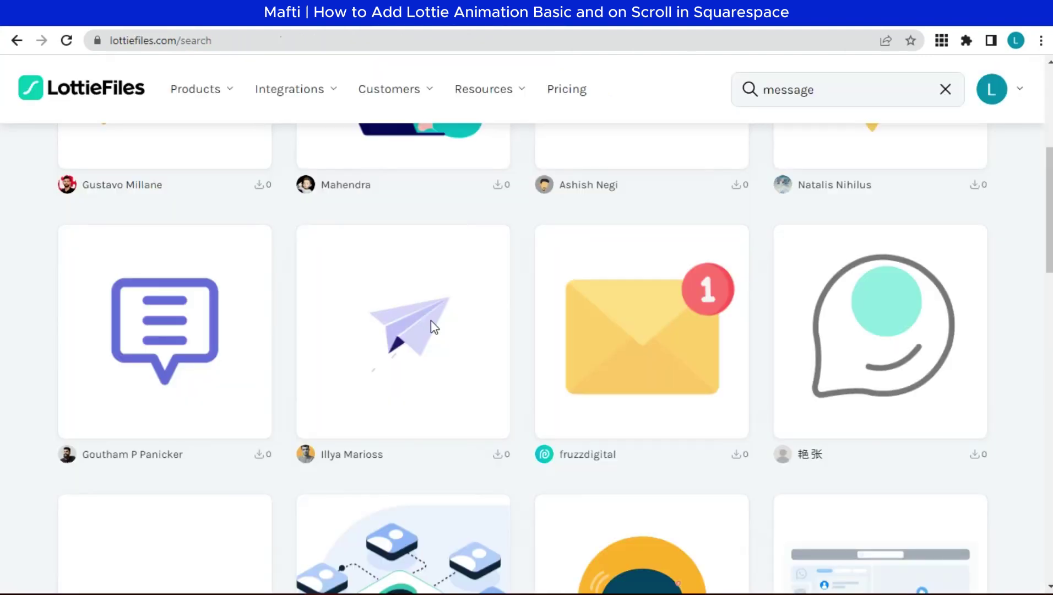
Step: Generate asset links for the paper-plane Message animation, uploading it to First Project
{"action": "left_click", "coordinate": [431, 320]}
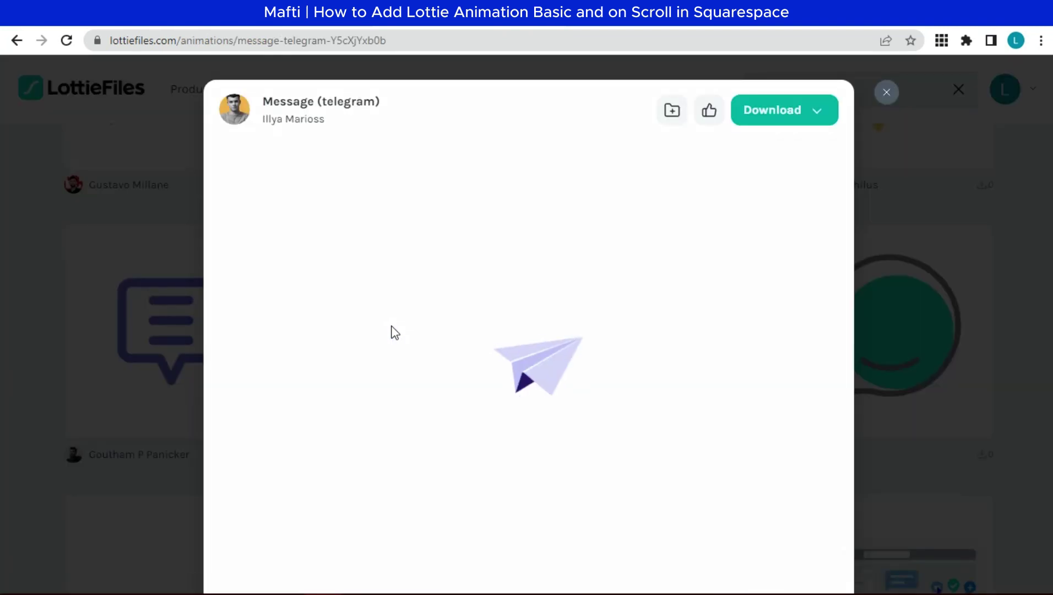
{"action": "scroll", "coordinate": [736, 439], "scroll_direction": "down", "scroll_amount": 5}
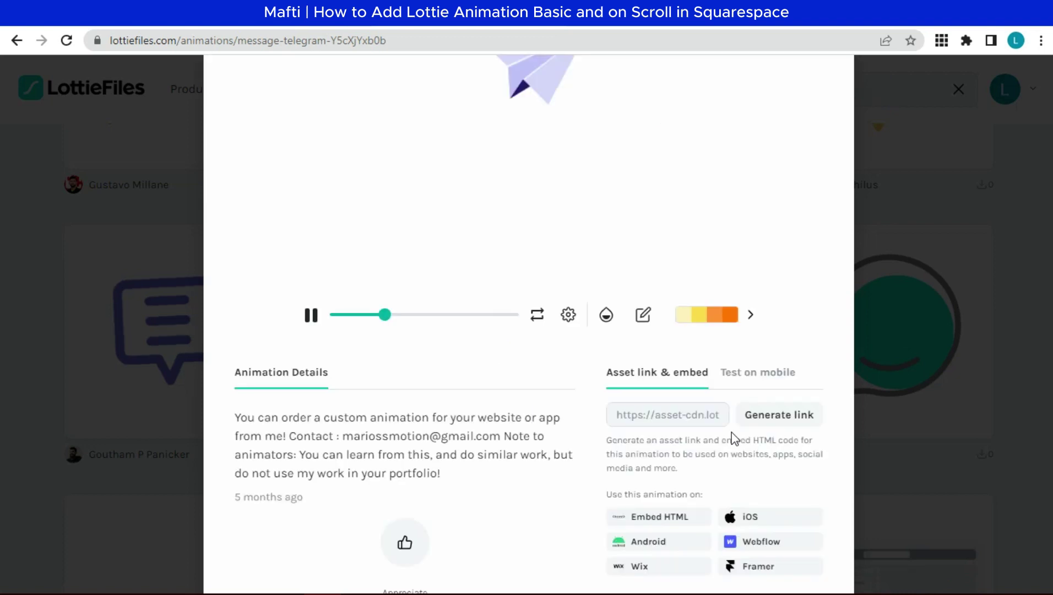
{"action": "scroll", "coordinate": [735, 439], "scroll_direction": "down", "scroll_amount": 1}
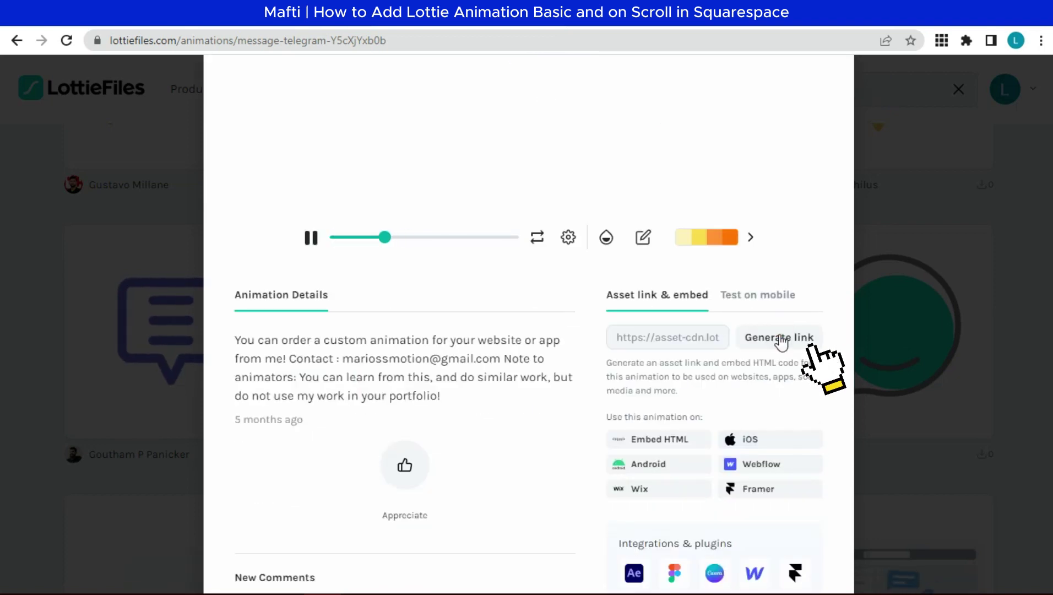
{"action": "left_click", "coordinate": [781, 340]}
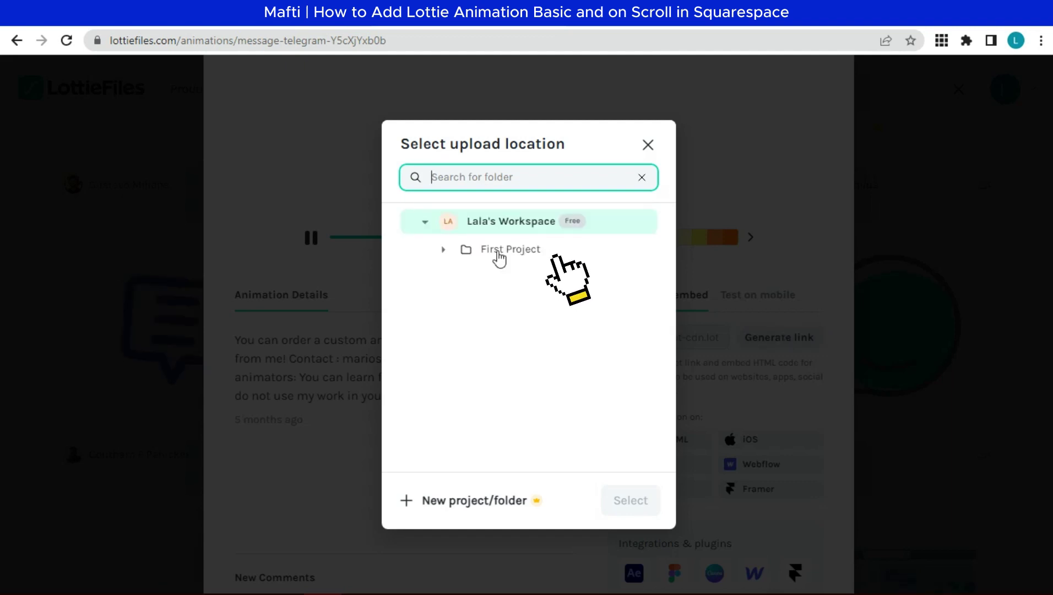
{"action": "left_click", "coordinate": [497, 254]}
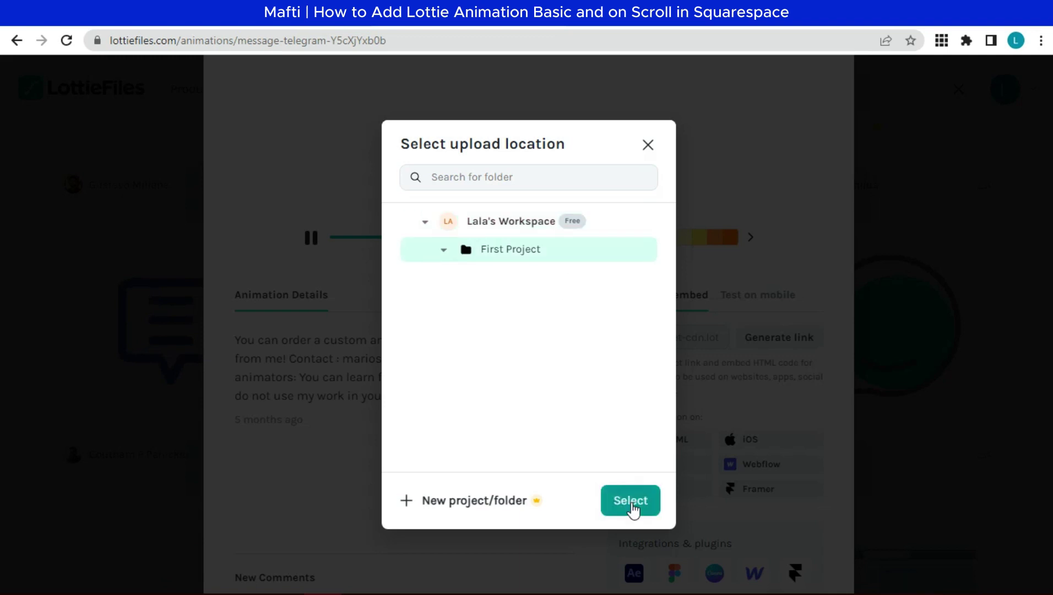
{"action": "left_click", "coordinate": [632, 502]}
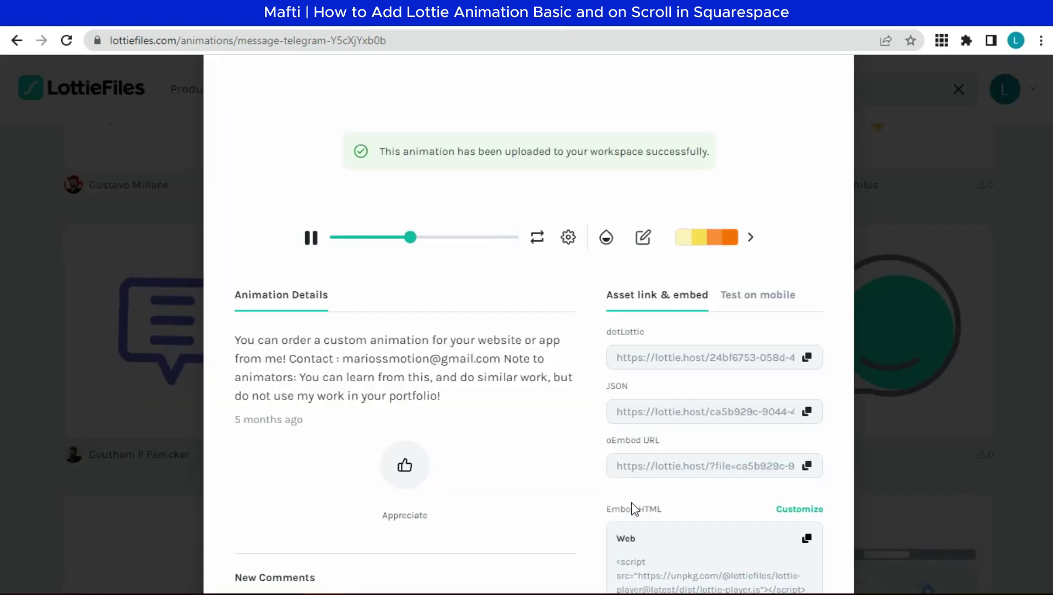
Step: Copy the paper-plane animation's JSON asset link and close its preview
{"action": "scroll", "coordinate": [618, 415], "scroll_direction": "down", "scroll_amount": 4}
{"action": "scroll", "coordinate": [710, 296], "scroll_direction": "up", "scroll_amount": 3}
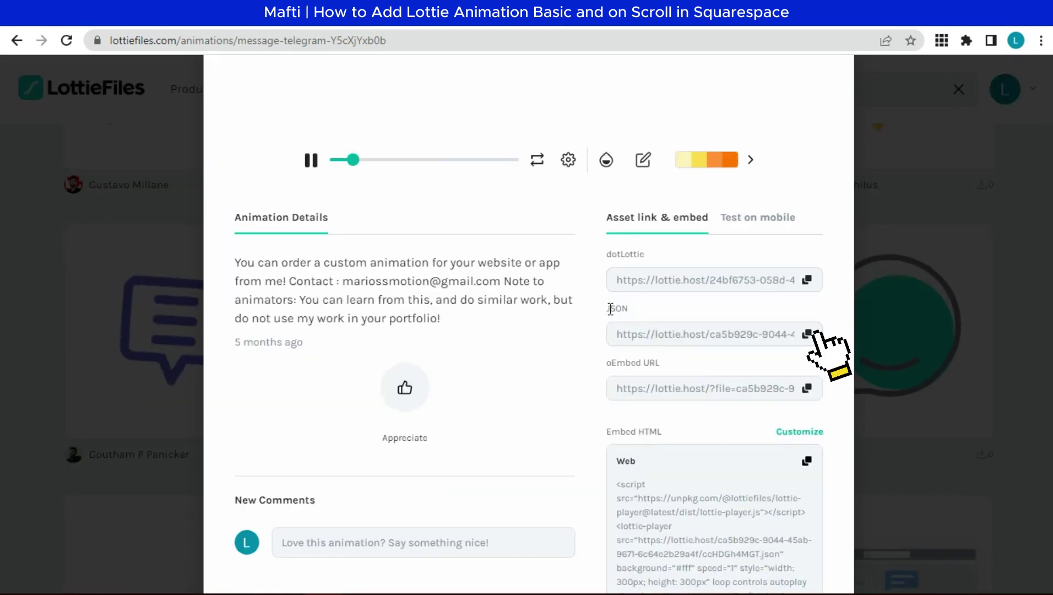
{"action": "left_click_drag", "start_coordinate": [611, 309], "coordinate": [644, 317]}
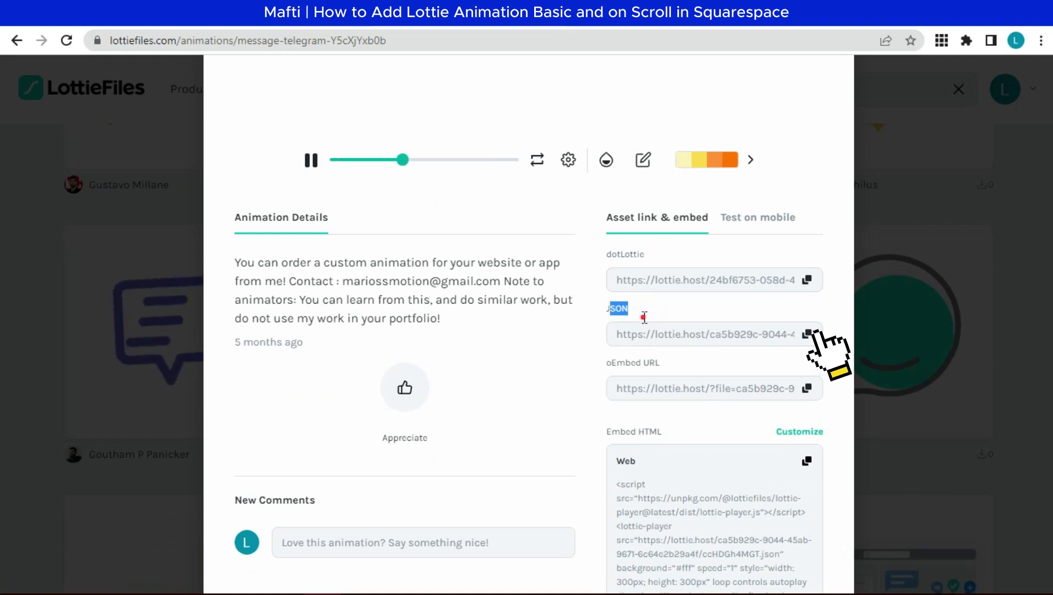
{"action": "left_click", "coordinate": [807, 335]}
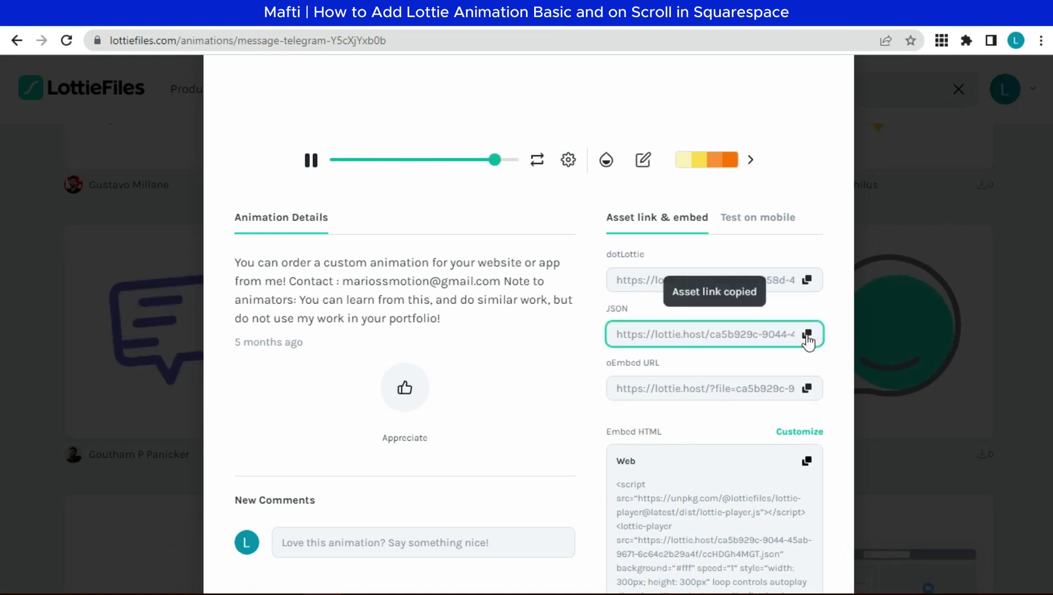
{"action": "scroll", "coordinate": [821, 308], "scroll_direction": "up", "scroll_amount": 8}
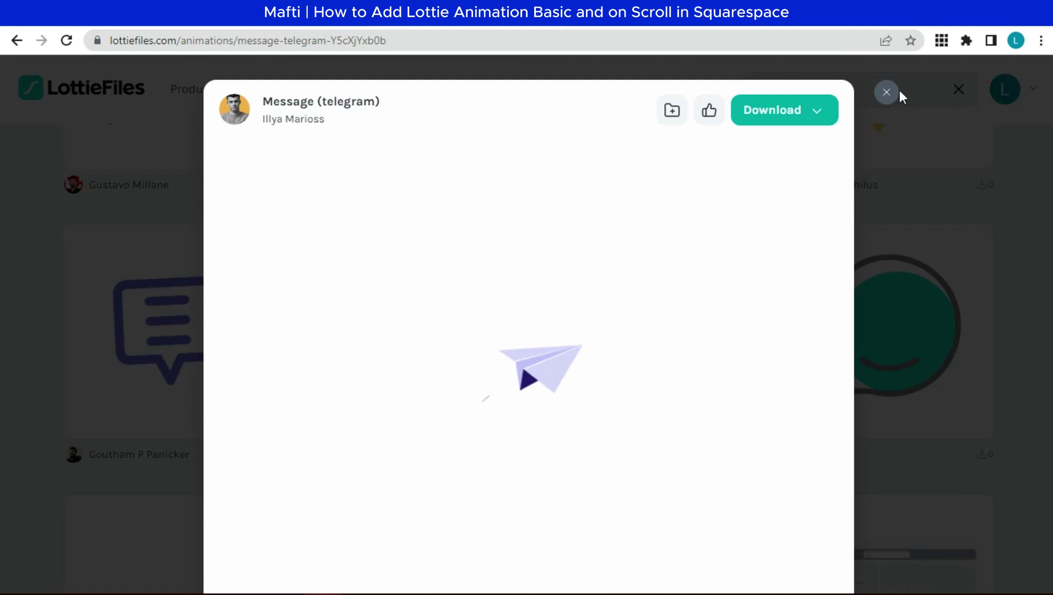
{"action": "left_click", "coordinate": [896, 93]}
Step: Copy the person-at-laptop Message animation's JSON asset link instead and close the preview
{"action": "scroll", "coordinate": [482, 340], "scroll_direction": "up", "scroll_amount": 4}
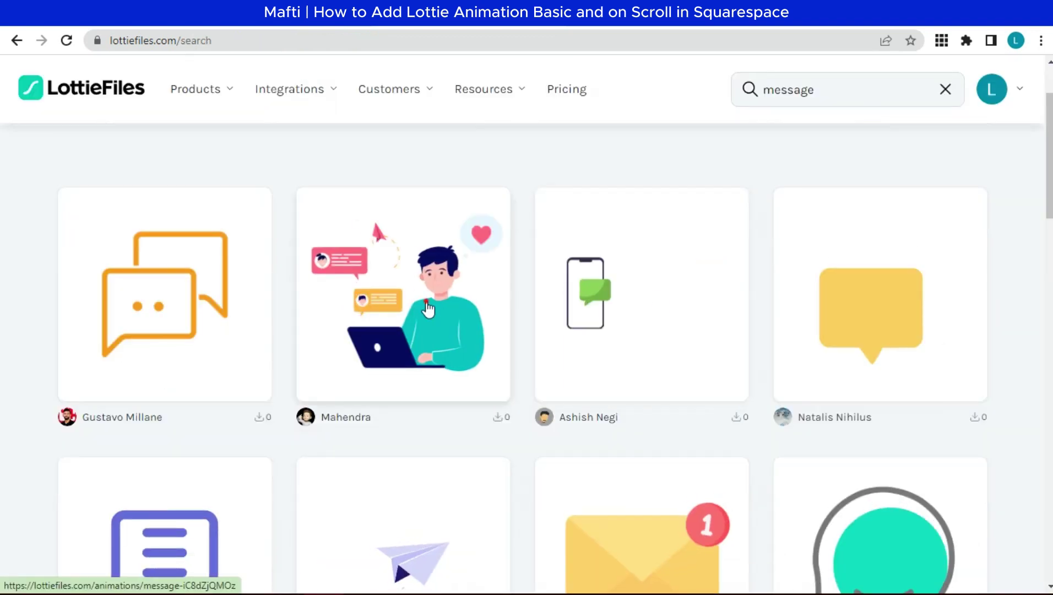
{"action": "left_click", "coordinate": [468, 307]}
{"action": "scroll", "coordinate": [483, 90], "scroll_direction": "down", "scroll_amount": 5}
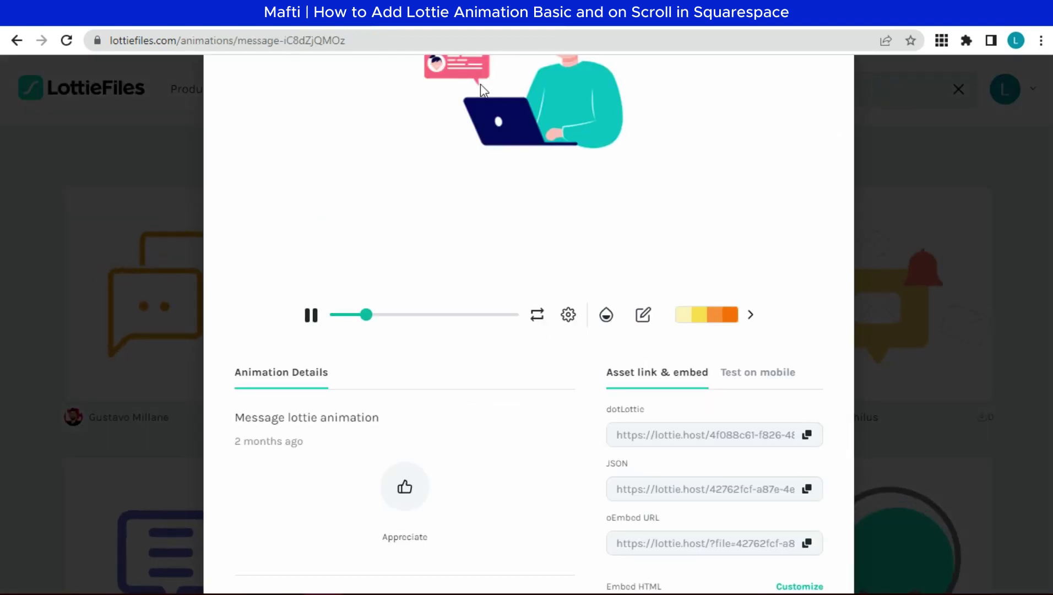
{"action": "left_click", "coordinate": [807, 489]}
{"action": "scroll", "coordinate": [827, 386], "scroll_direction": "up", "scroll_amount": 5}
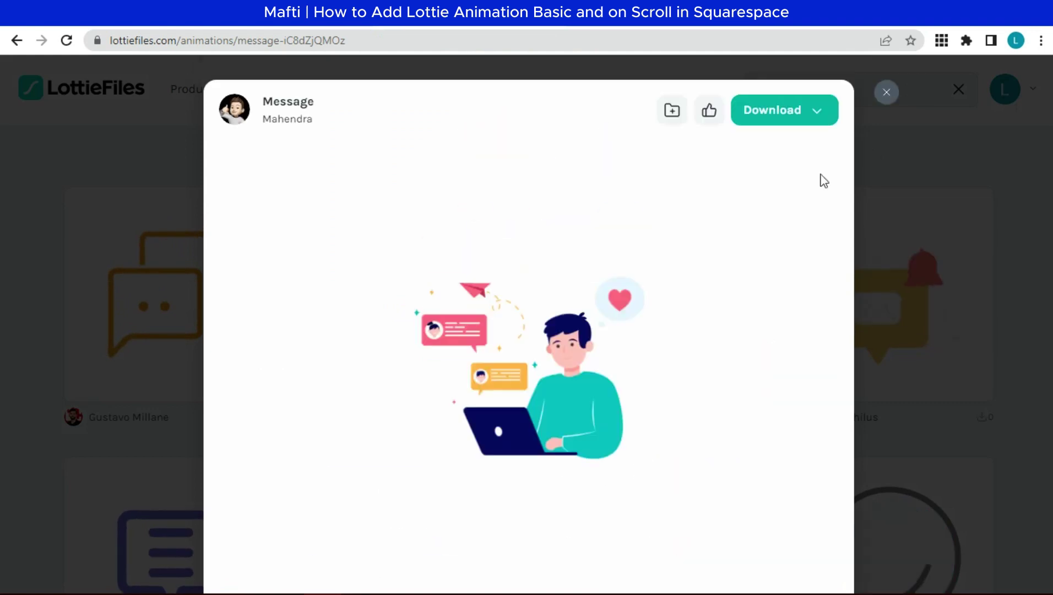
{"action": "left_click", "coordinate": [887, 92]}
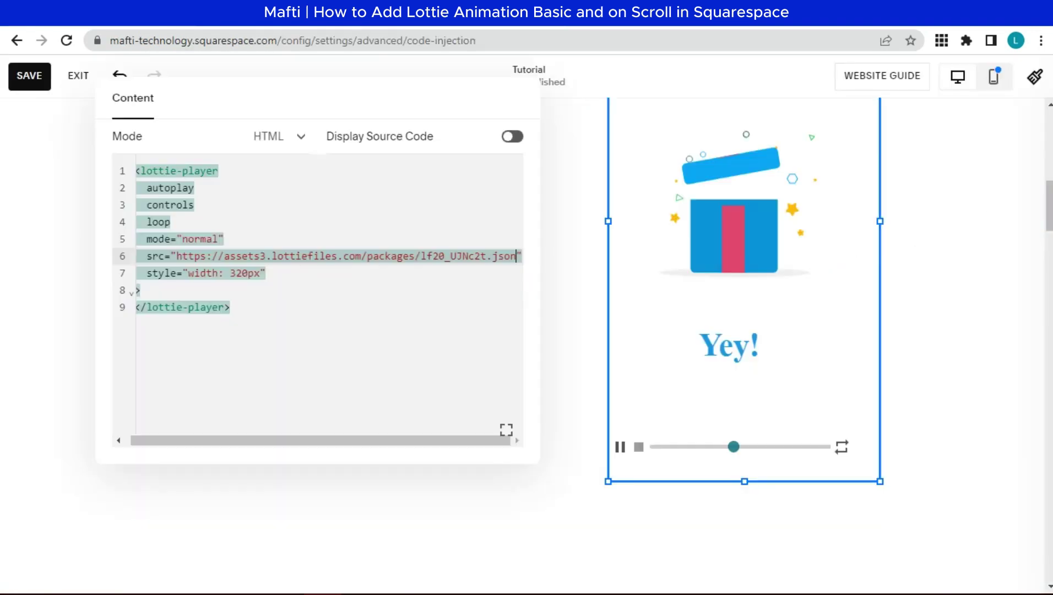
Step: Paste the Message animation's lottie.host link over the old src URL on line 6
{"action": "left_click", "coordinate": [177, 255]}
{"action": "left_click_drag", "start_coordinate": [216, 255], "coordinate": [516, 257]}
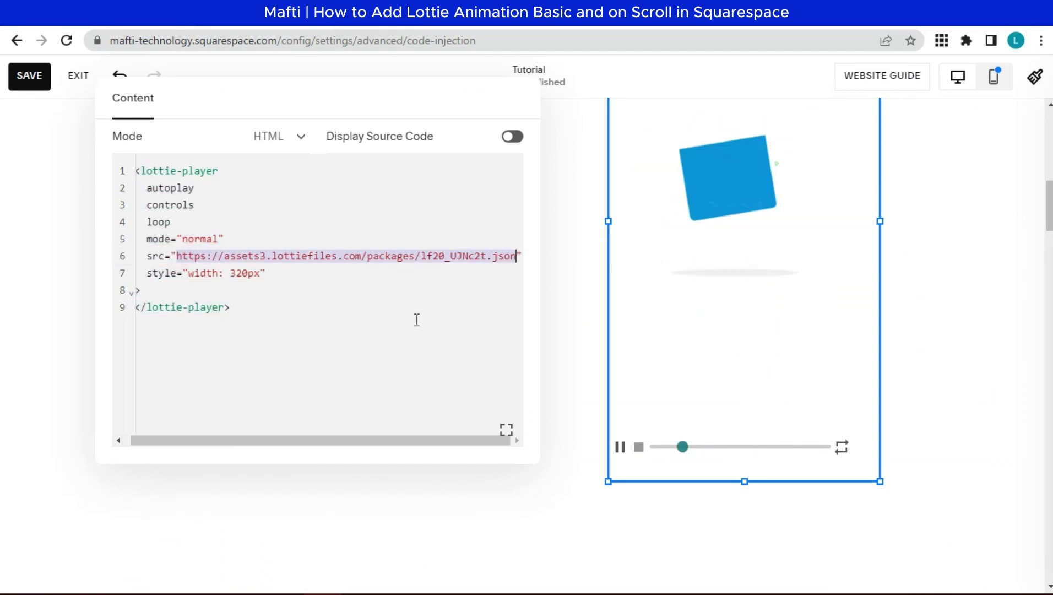
{"action": "key", "text": "ctrl+v"}
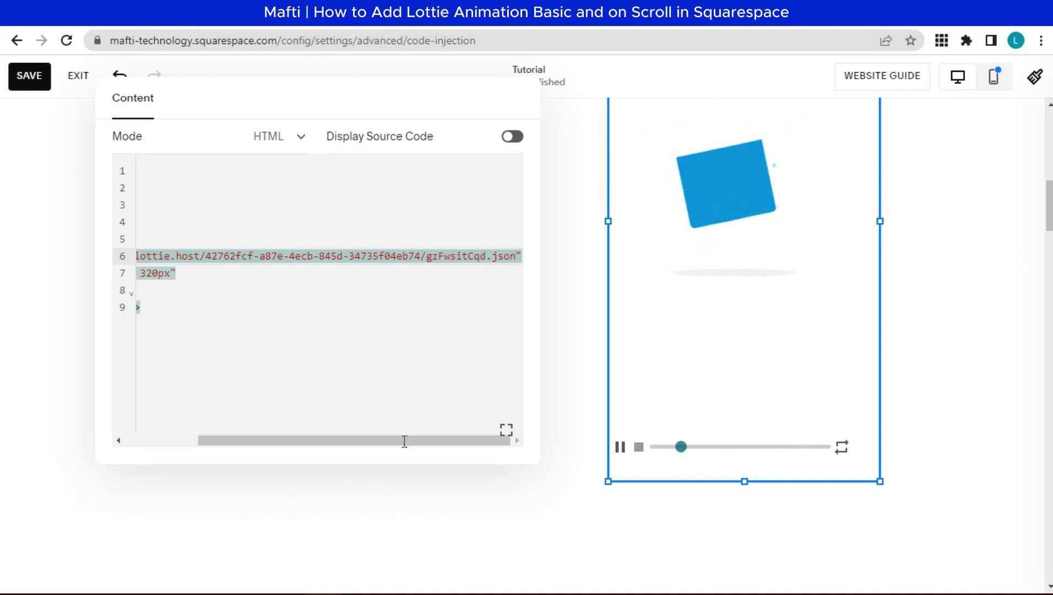
{"action": "key", "text": "Escape"}
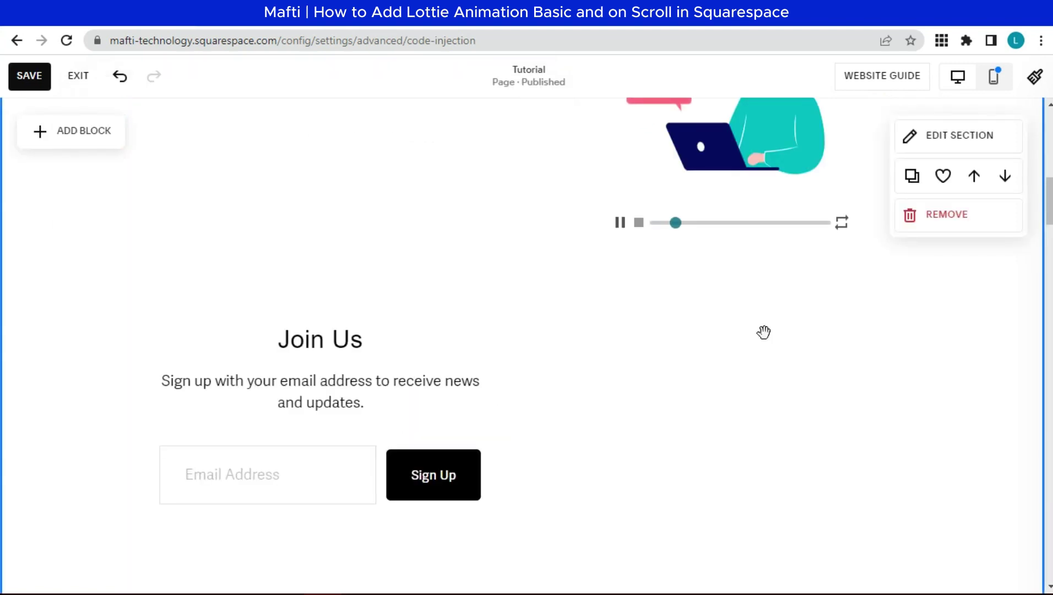
Step: Move the Join Us block up level with the animation
{"action": "scroll", "coordinate": [764, 331], "scroll_direction": "up", "scroll_amount": 3}
{"action": "left_click_drag", "start_coordinate": [386, 546], "coordinate": [389, 154]}
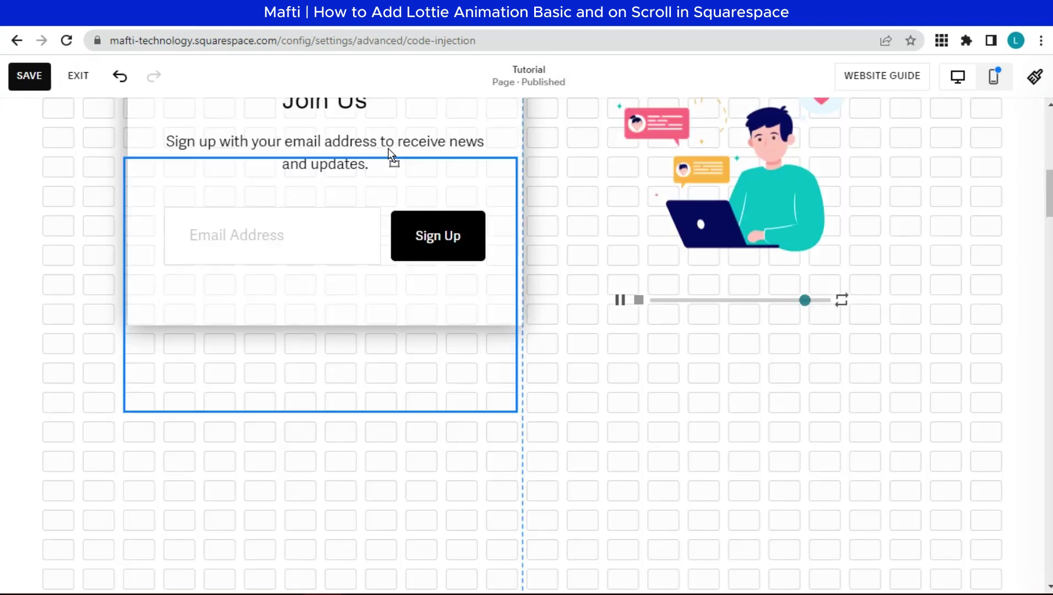
{"action": "left_click_drag", "start_coordinate": [383, 200], "coordinate": [388, 228]}
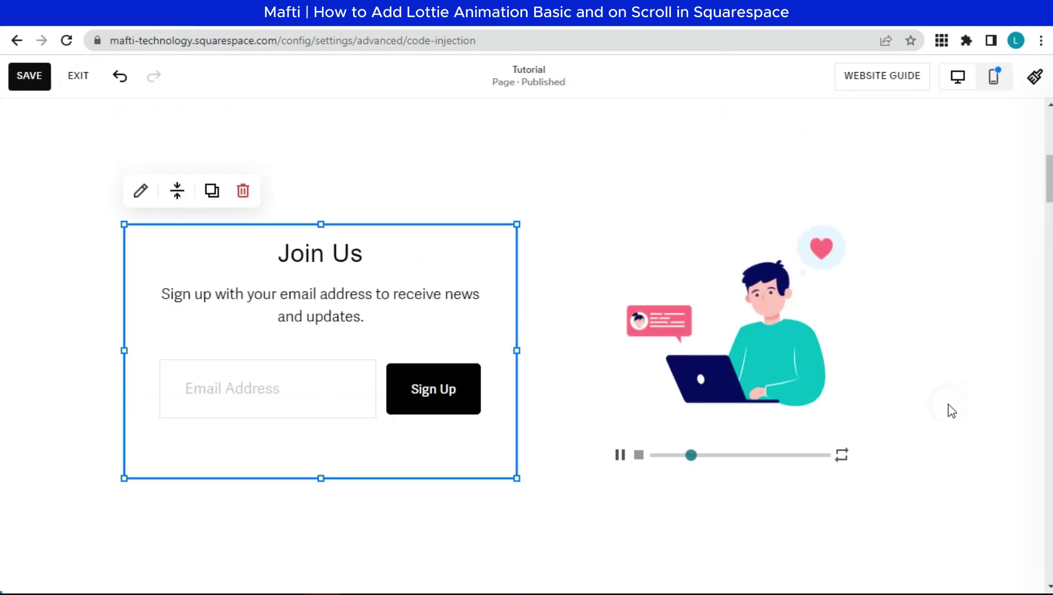
Step: Change the laptop animation's width from 320px to 300px on line 7
{"action": "left_click", "coordinate": [950, 410]}
{"action": "left_click", "coordinate": [642, 212]}
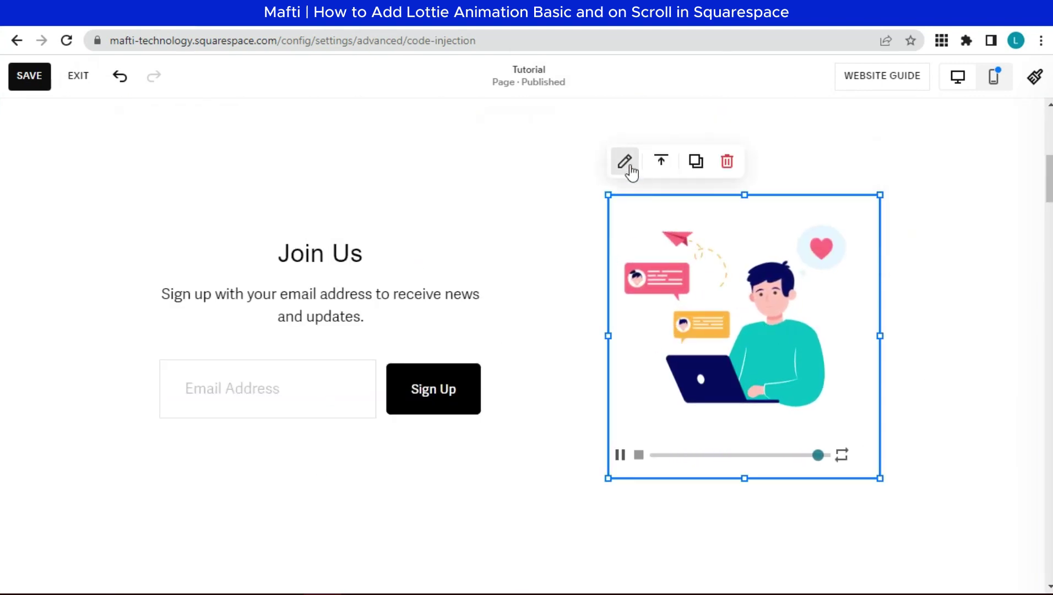
{"action": "left_click", "coordinate": [632, 169]}
{"action": "left_click_drag", "start_coordinate": [682, 204], "coordinate": [170, 195]}
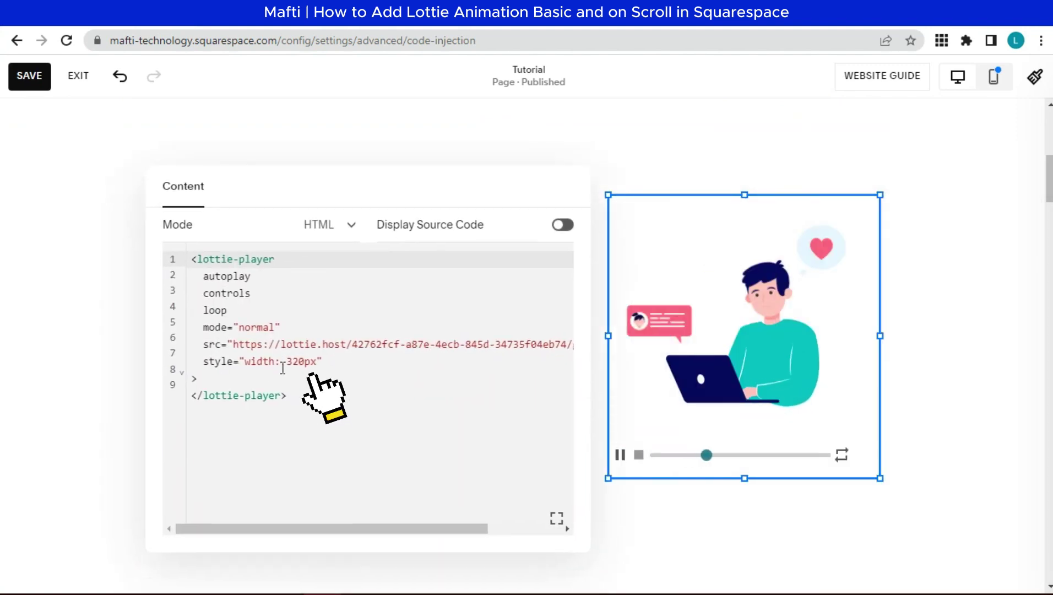
{"action": "left_click", "coordinate": [293, 361]}
{"action": "left_click_drag", "start_coordinate": [301, 361], "coordinate": [286, 362]}
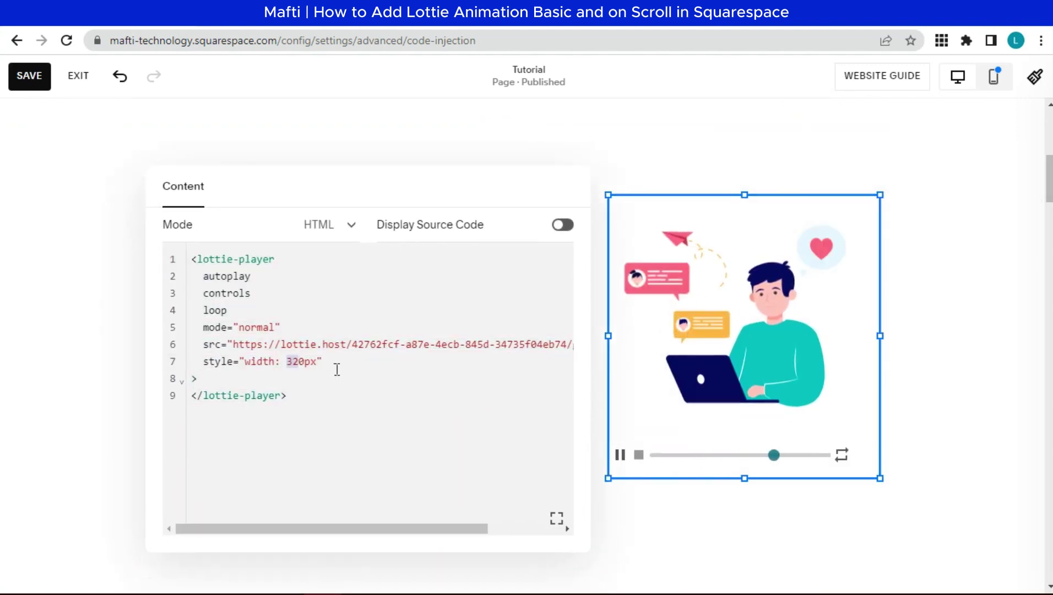
{"action": "type", "text": "30"}
{"action": "key", "text": "ctrl+a"}
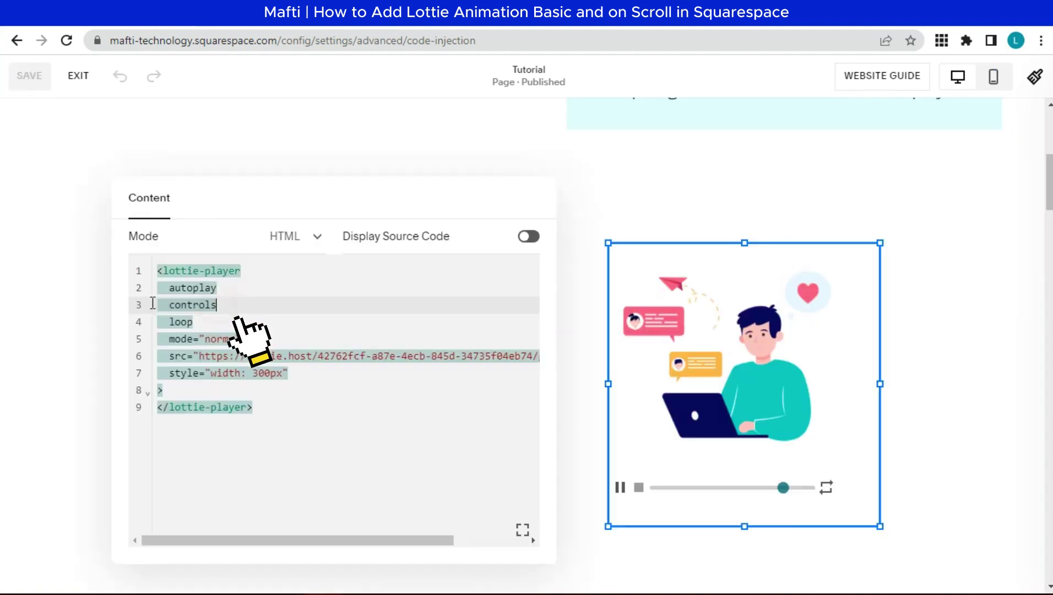
Step: Delete the controls attribute on line 3 and its leftover empty line
{"action": "left_click_drag", "start_coordinate": [218, 304], "coordinate": [144, 308]}
{"action": "key", "text": "BackSpace"}
{"action": "key", "text": "ctrl+a"}
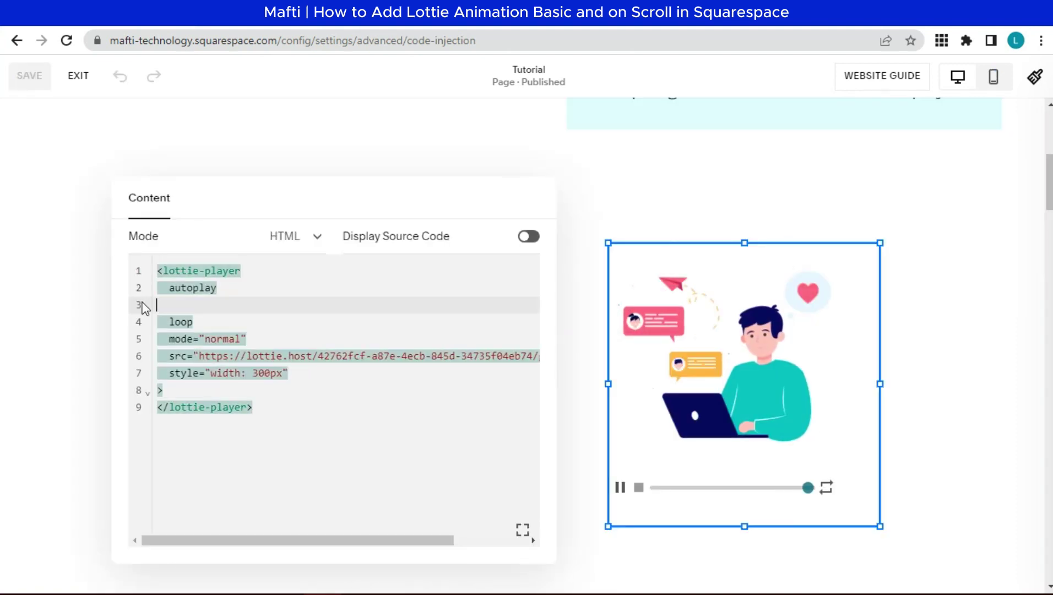
{"action": "key", "text": "BackSpace"}
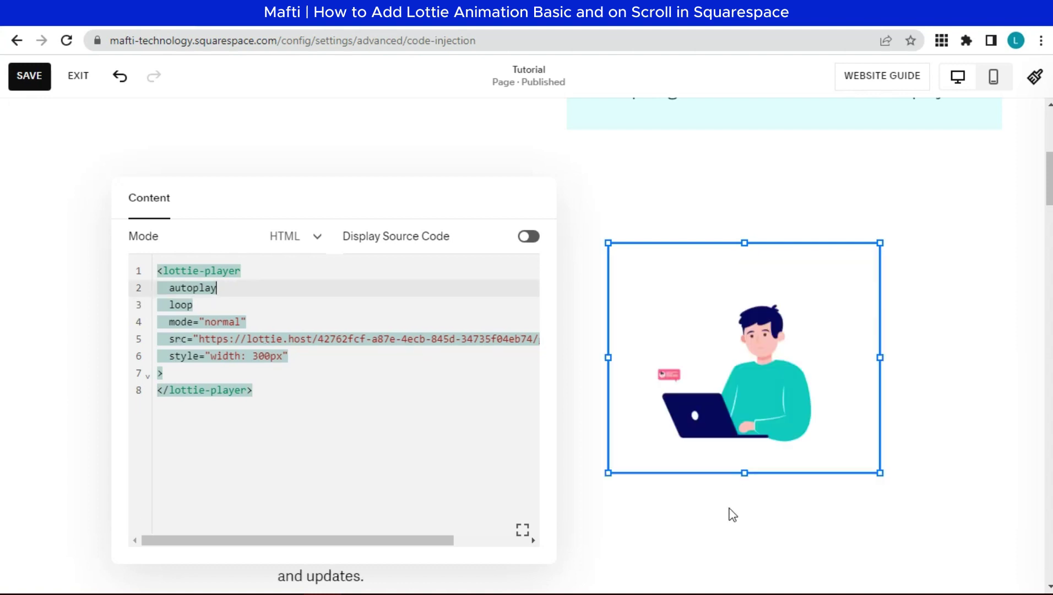
Step: Close the animation's code editor and scroll back up the page
{"action": "left_click", "coordinate": [672, 468]}
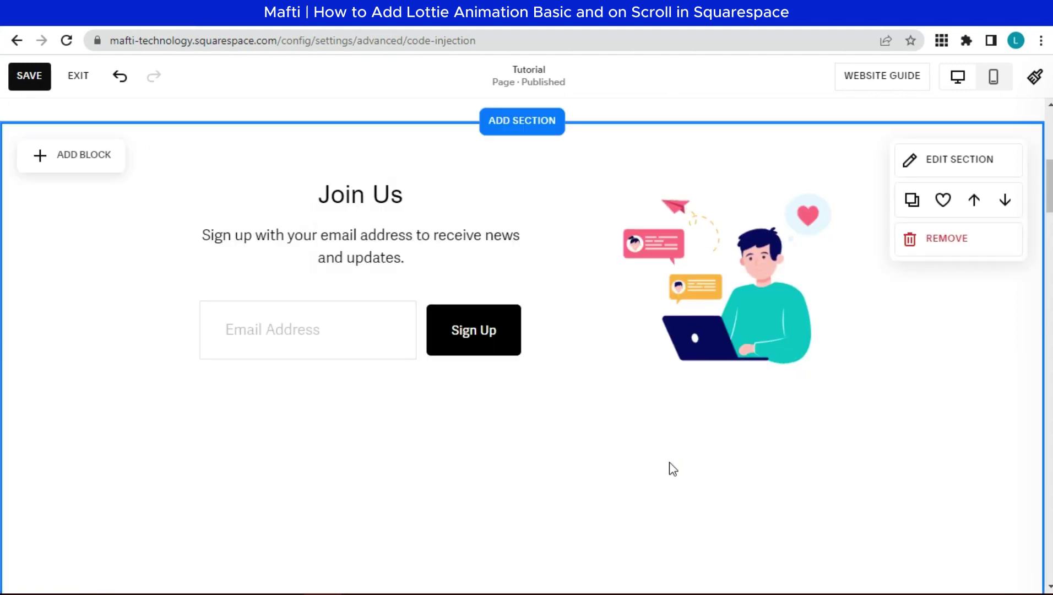
{"action": "scroll", "coordinate": [526, 331], "scroll_direction": "down", "scroll_amount": 1}
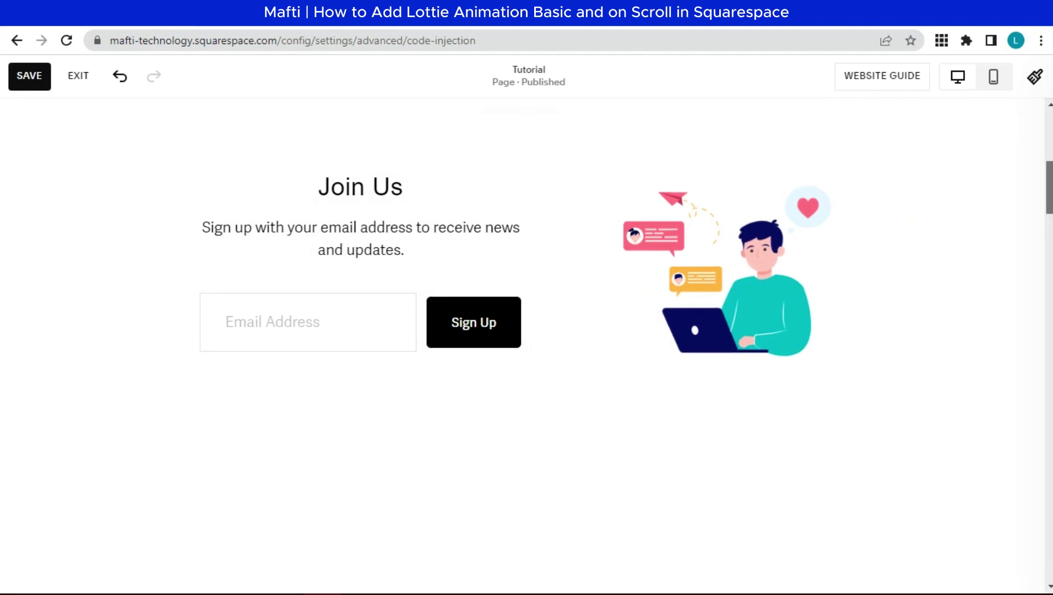
{"action": "scroll", "coordinate": [526, 331], "scroll_direction": "up", "scroll_amount": 2}
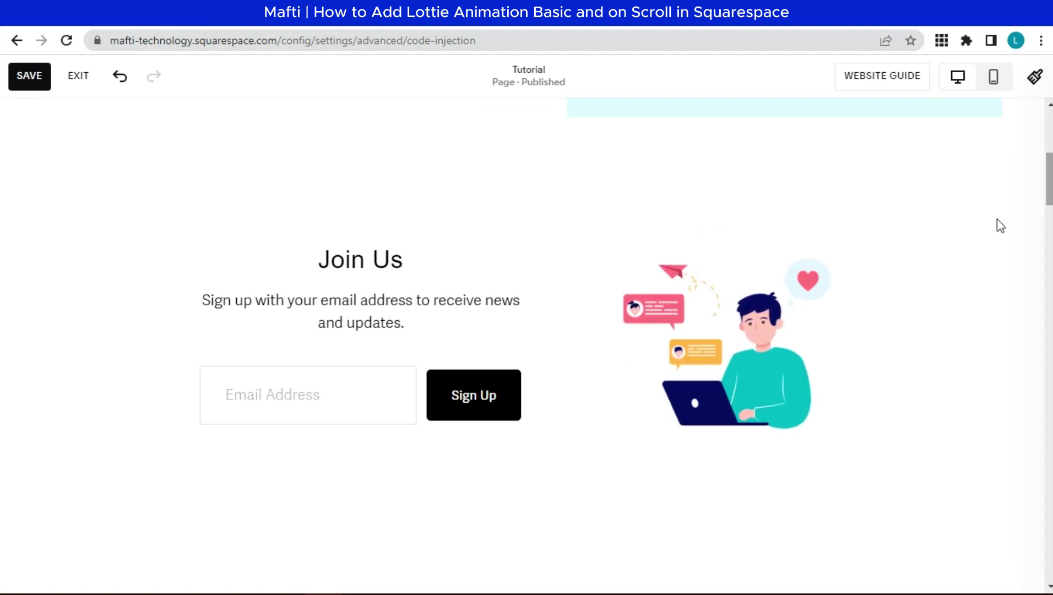
{"action": "mouse_move", "coordinate": [949, 281]}
Step: Highlight 'on Scroll' in the page title, then scroll down to the WELCOME HOME section
{"action": "scroll", "coordinate": [736, 233], "scroll_direction": "up", "scroll_amount": 10}
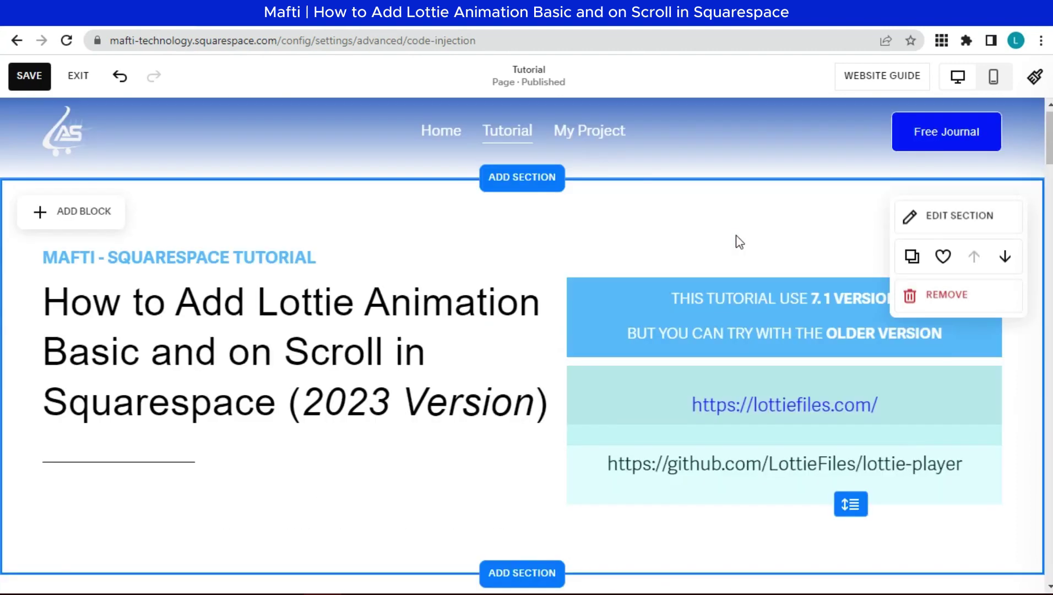
{"action": "double_click", "coordinate": [238, 363]}
{"action": "left_click_drag", "start_coordinate": [238, 364], "coordinate": [408, 358]}
{"action": "left_click", "coordinate": [621, 256]}
{"action": "scroll", "coordinate": [621, 256], "scroll_direction": "down", "scroll_amount": 10}
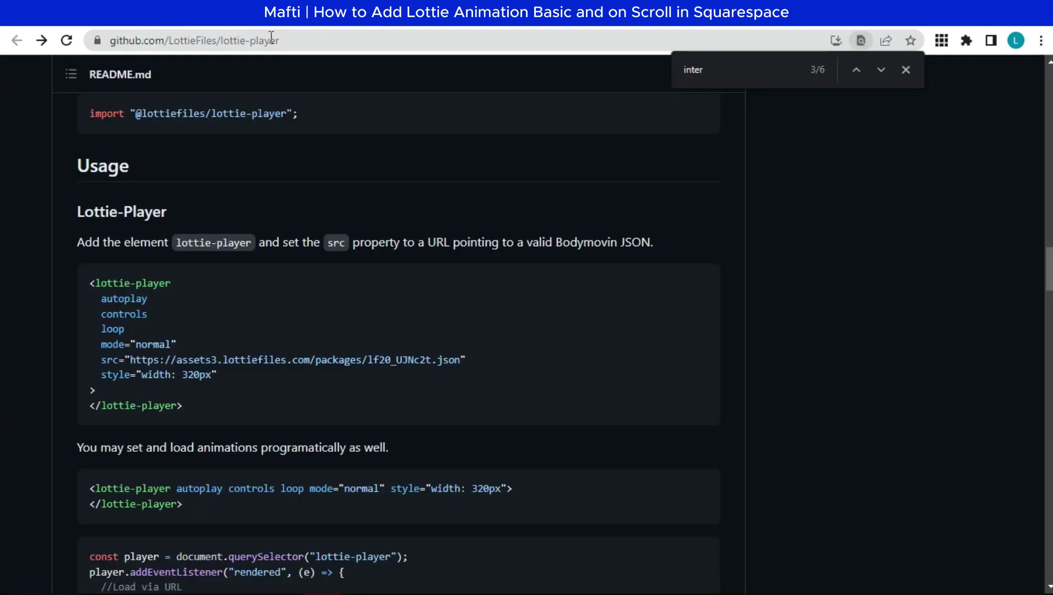
Step: Find the lottie-interactivity repository and copy its 'via cdn' script tag from Installation
{"action": "scroll", "coordinate": [302, 324], "scroll_direction": "up", "scroll_amount": 5}
{"action": "scroll", "coordinate": [302, 324], "scroll_direction": "up", "scroll_amount": 8}
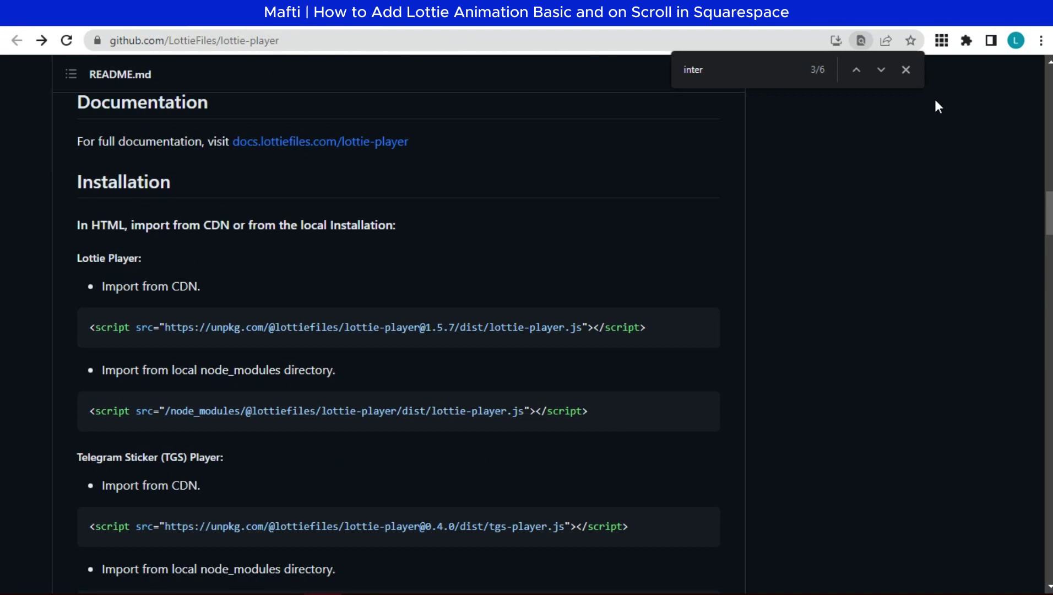
{"action": "type", "text": "INTER"}
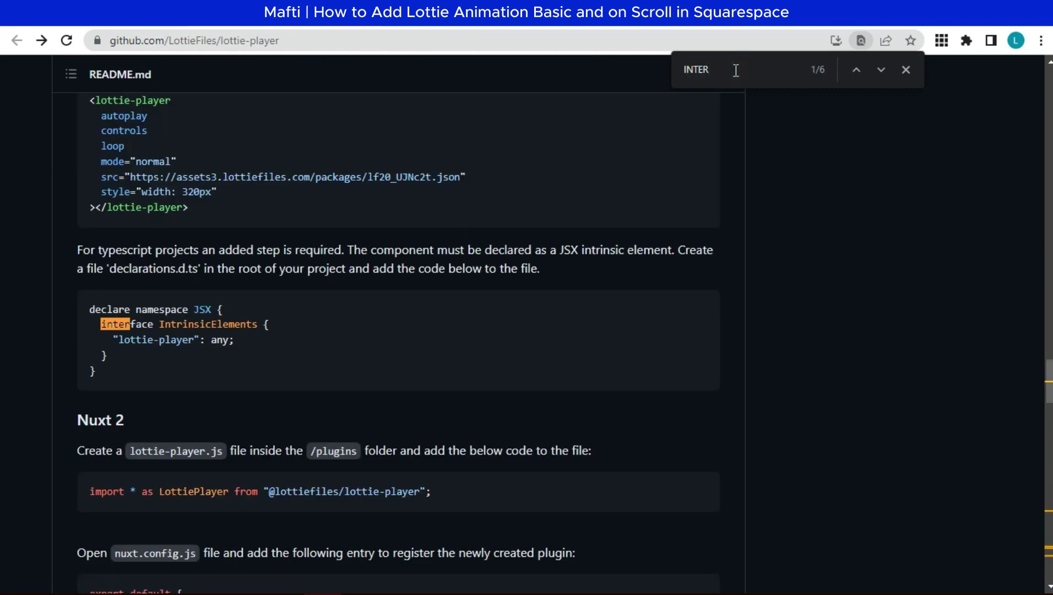
{"action": "key", "text": "Return"}
{"action": "key", "text": "Return"}
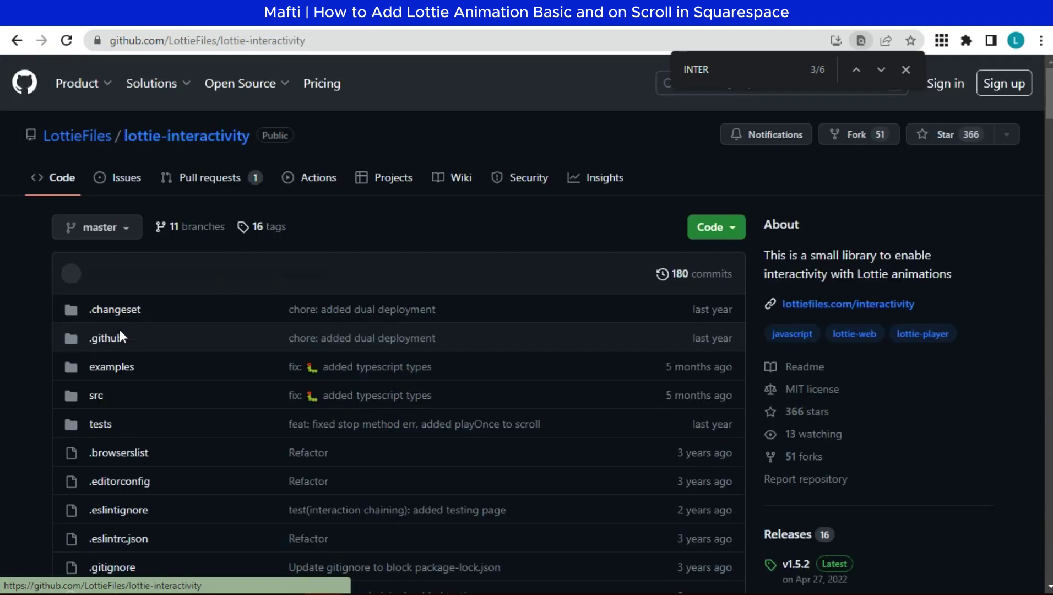
{"action": "scroll", "coordinate": [250, 402], "scroll_direction": "down", "scroll_amount": 4}
{"action": "scroll", "coordinate": [251, 407], "scroll_direction": "down", "scroll_amount": 12}
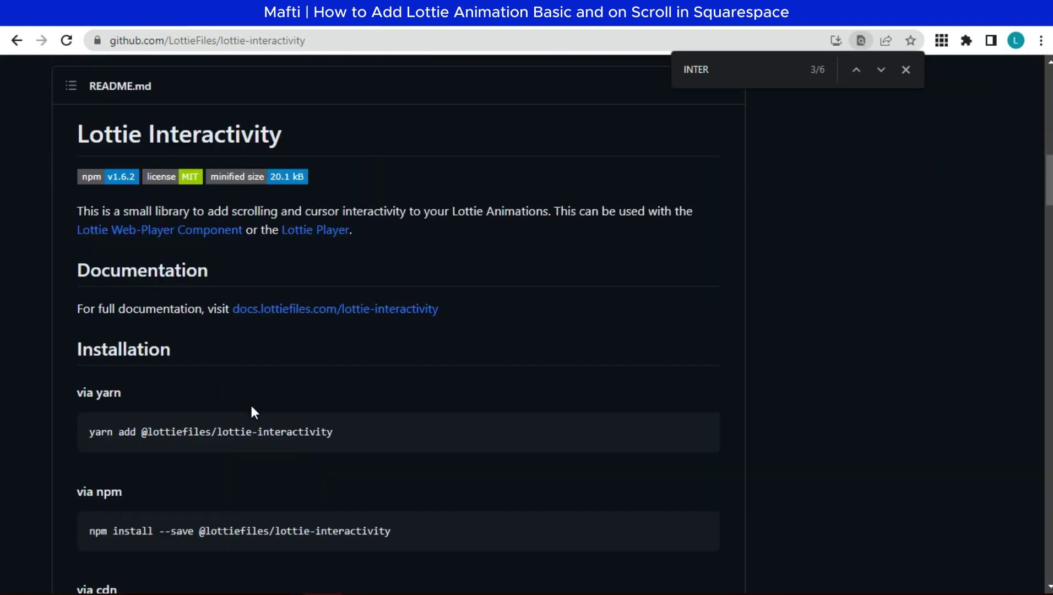
{"action": "scroll", "coordinate": [254, 412], "scroll_direction": "down", "scroll_amount": 3}
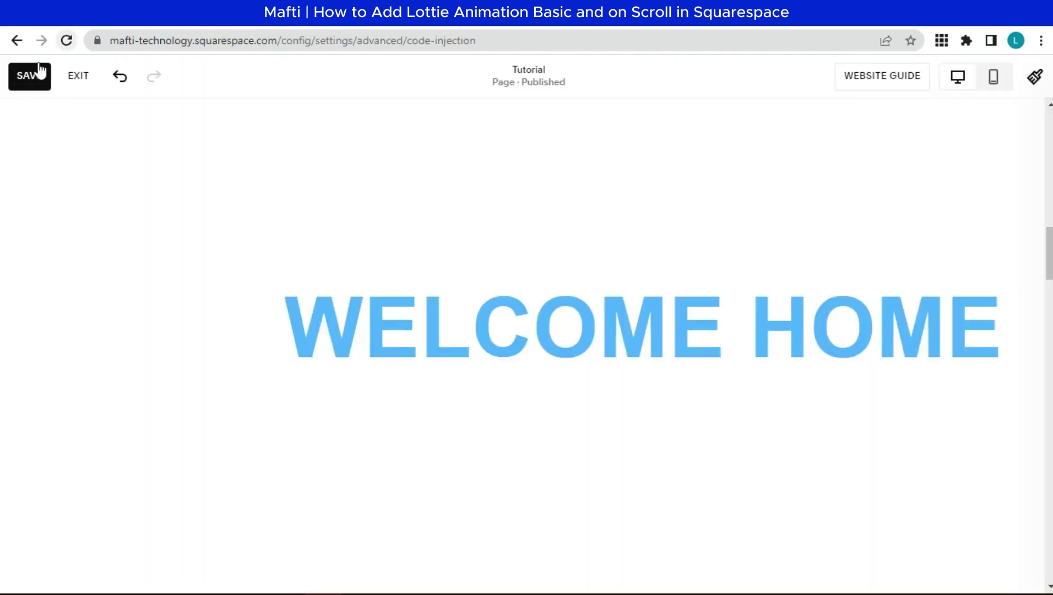
{"action": "left_click", "coordinate": [35, 74]}
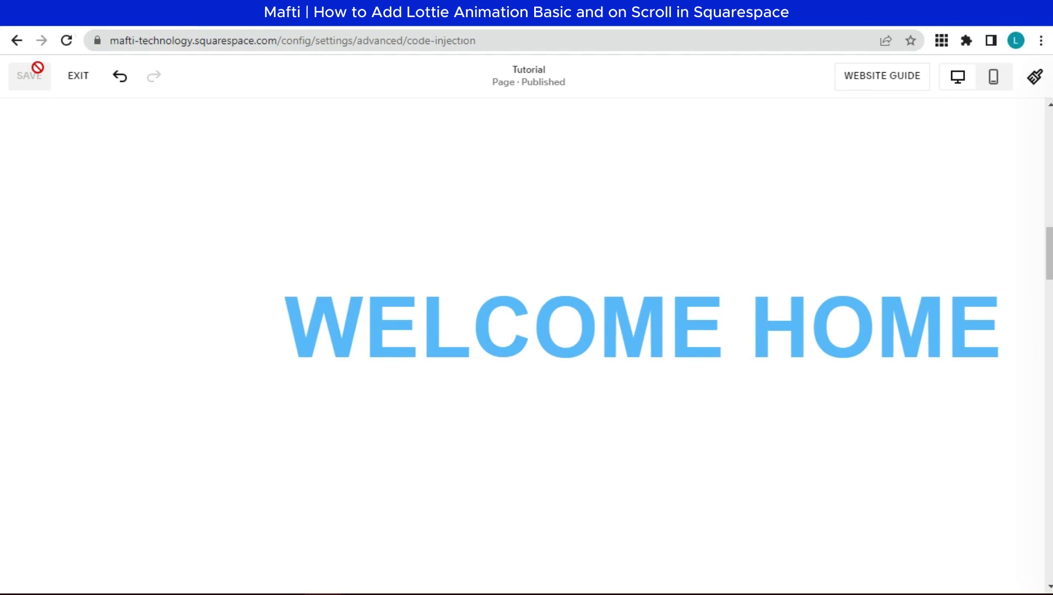
Step: Paste the lottie-interactivity script tag below the lottie-player script in the header code injection
{"action": "left_click", "coordinate": [78, 77]}
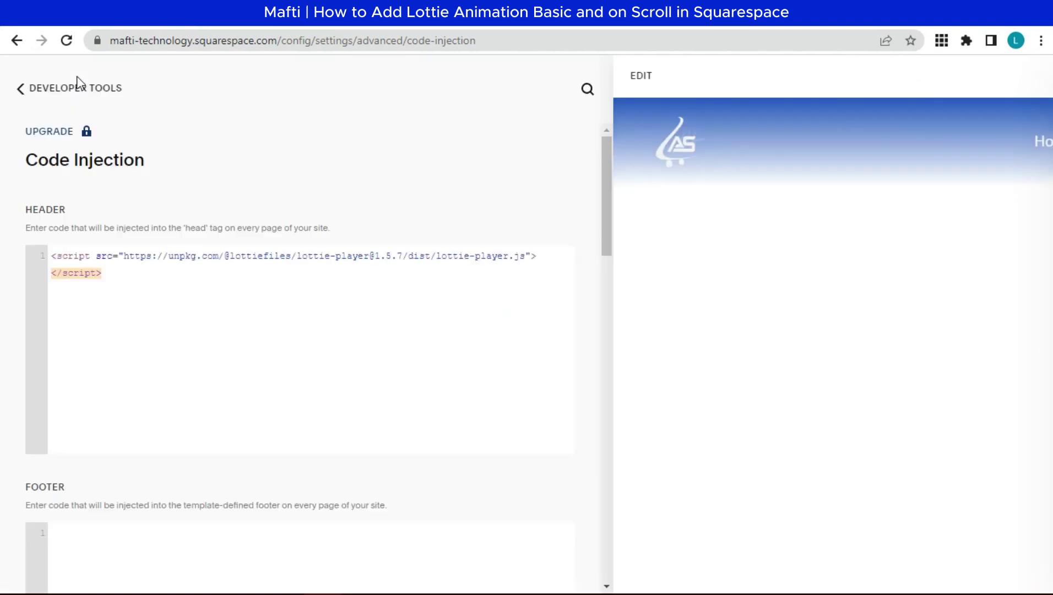
{"action": "left_click", "coordinate": [124, 286]}
{"action": "key", "text": "Return"}
{"action": "key", "text": "Return"}
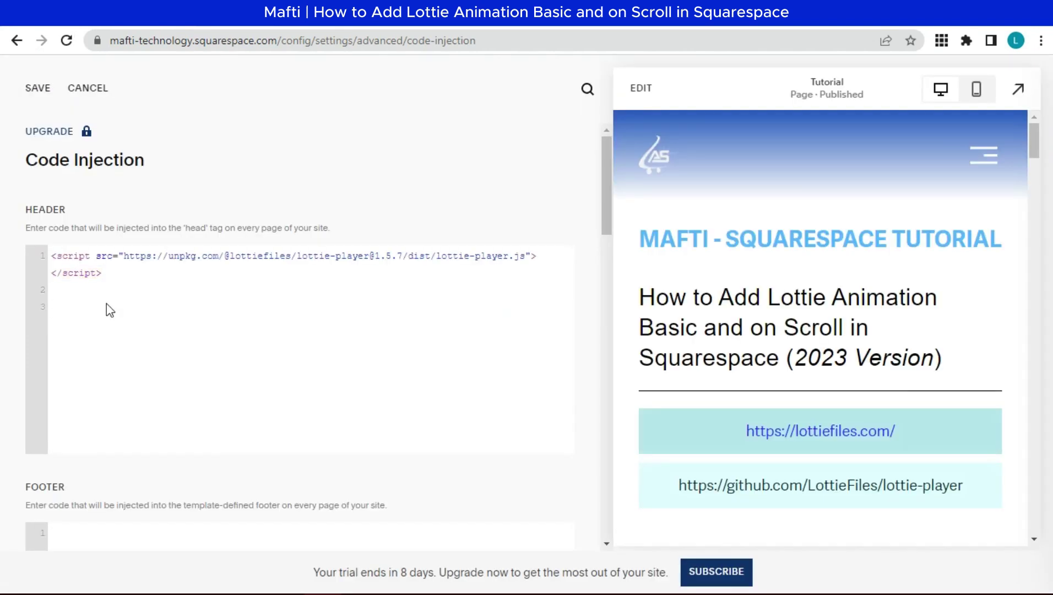
{"action": "right_click", "coordinate": [107, 305]}
{"action": "left_click", "coordinate": [188, 422]}
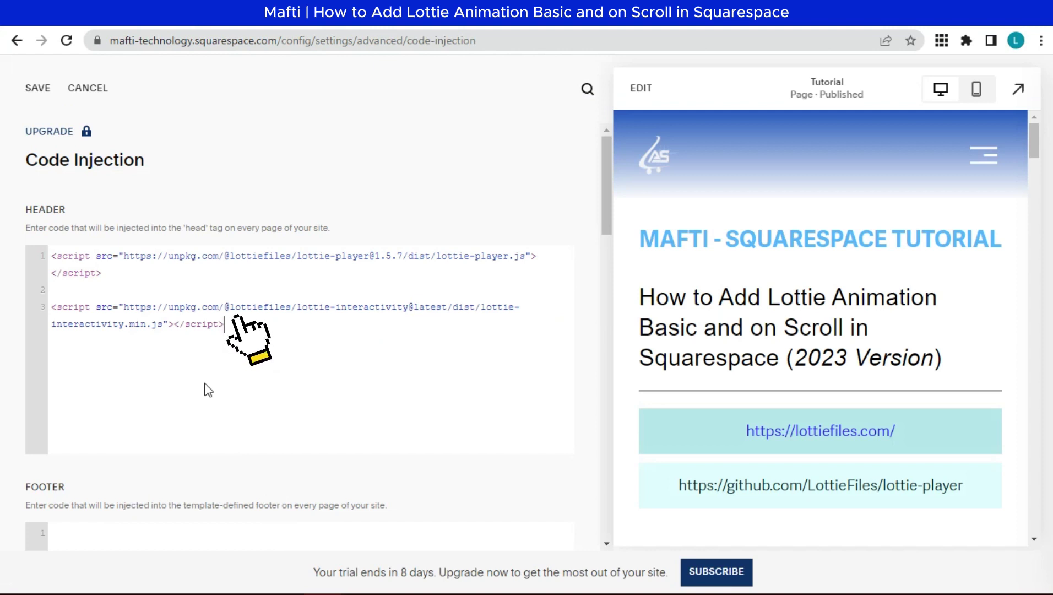
{"action": "scroll", "coordinate": [390, 499], "scroll_direction": "down", "scroll_amount": 3}
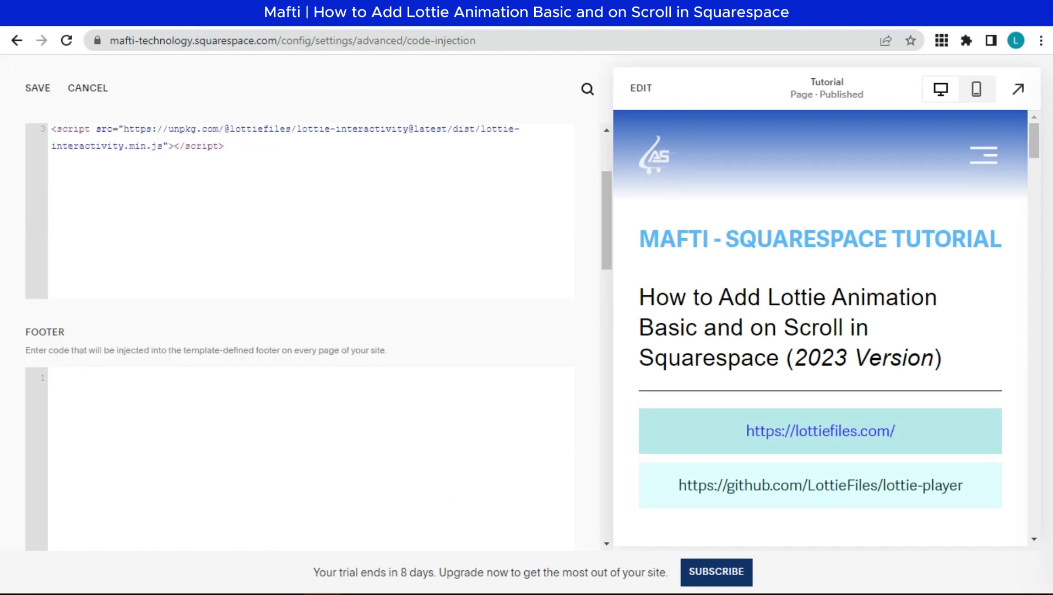
Step: Copy the LottieInteractivity.create scroll configuration from the GitHub README for the footer
{"action": "key", "text": "ctrl+Tab"}
{"action": "scroll", "coordinate": [284, 357], "scroll_direction": "down", "scroll_amount": 10}
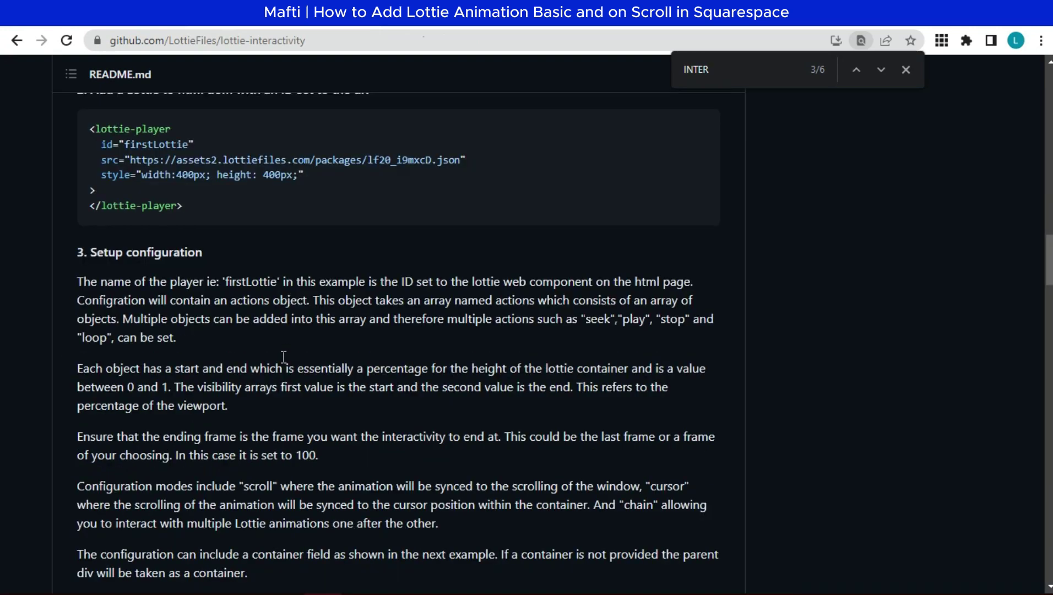
{"action": "scroll", "coordinate": [284, 357], "scroll_direction": "down", "scroll_amount": 5}
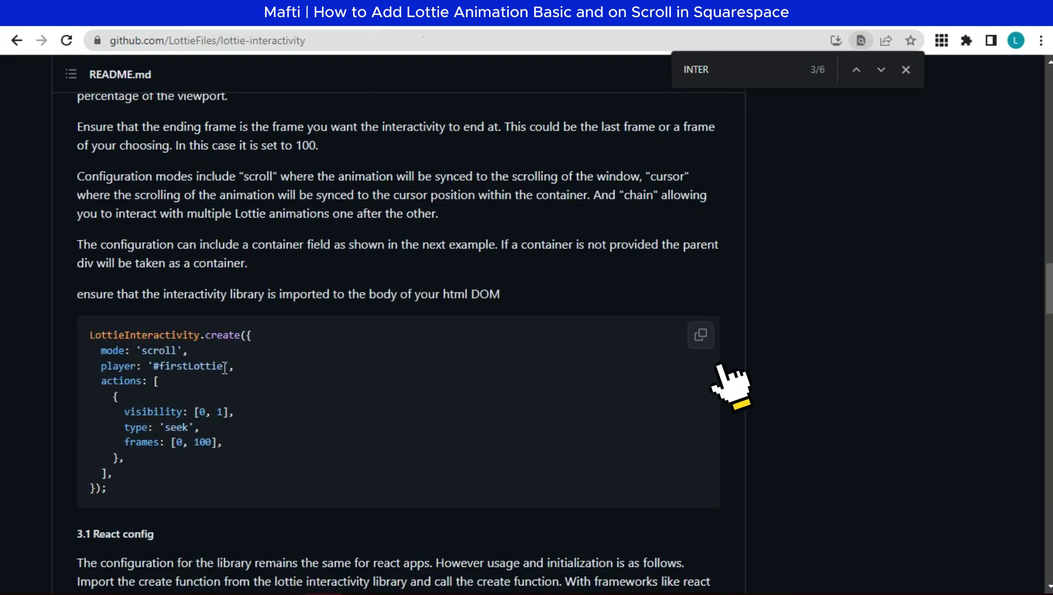
{"action": "left_click", "coordinate": [697, 341]}
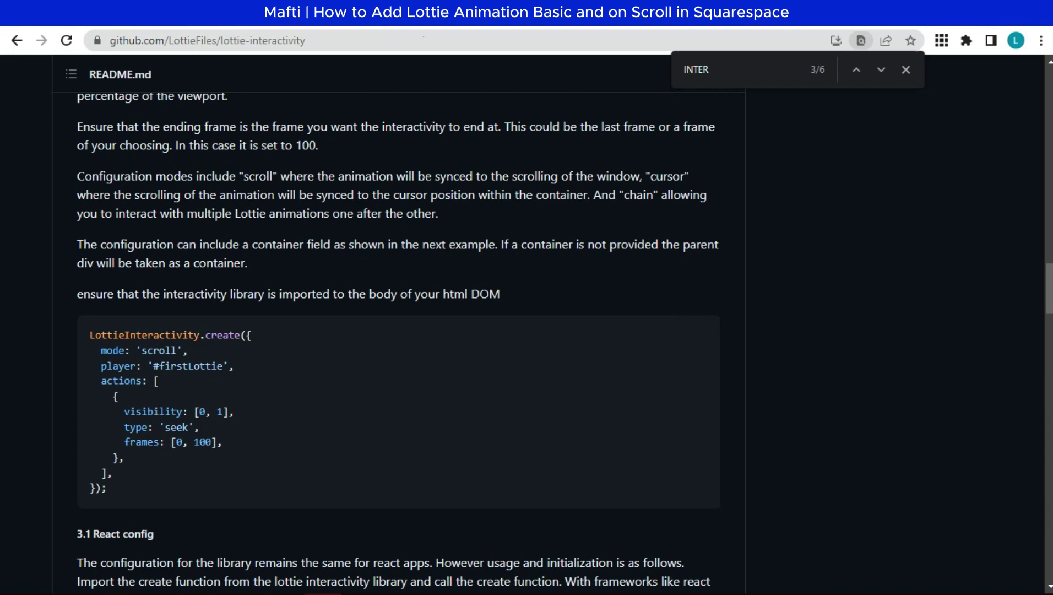
{"action": "key", "text": "ctrl+Tab"}
{"action": "left_click", "coordinate": [108, 375]}
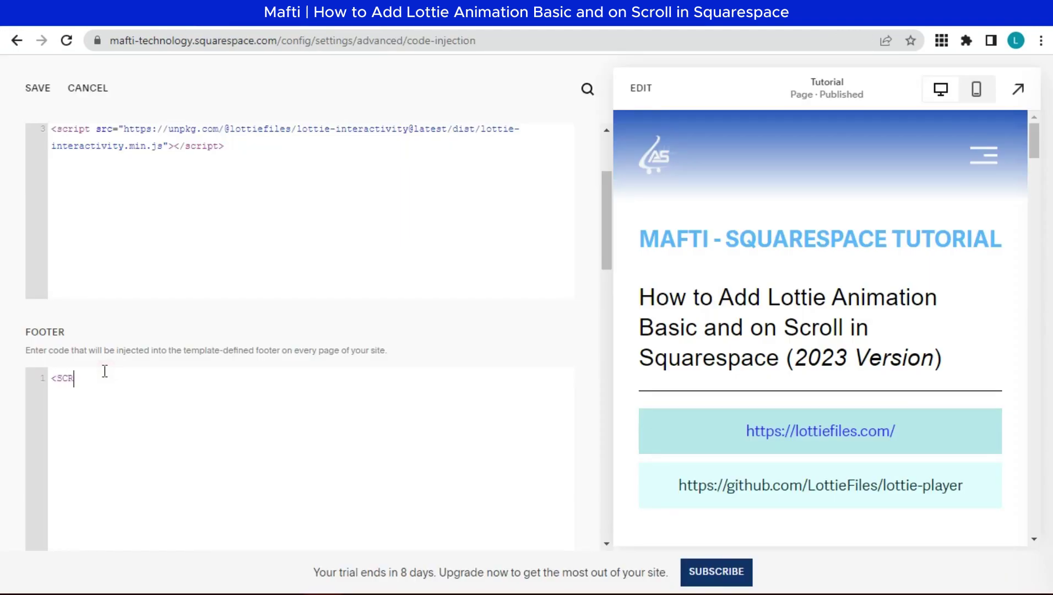
Step: Put the #firstLottie scroll config, seeking frames 0–100, inside footer <script> tags and save
{"action": "type", "text": "<scr"}
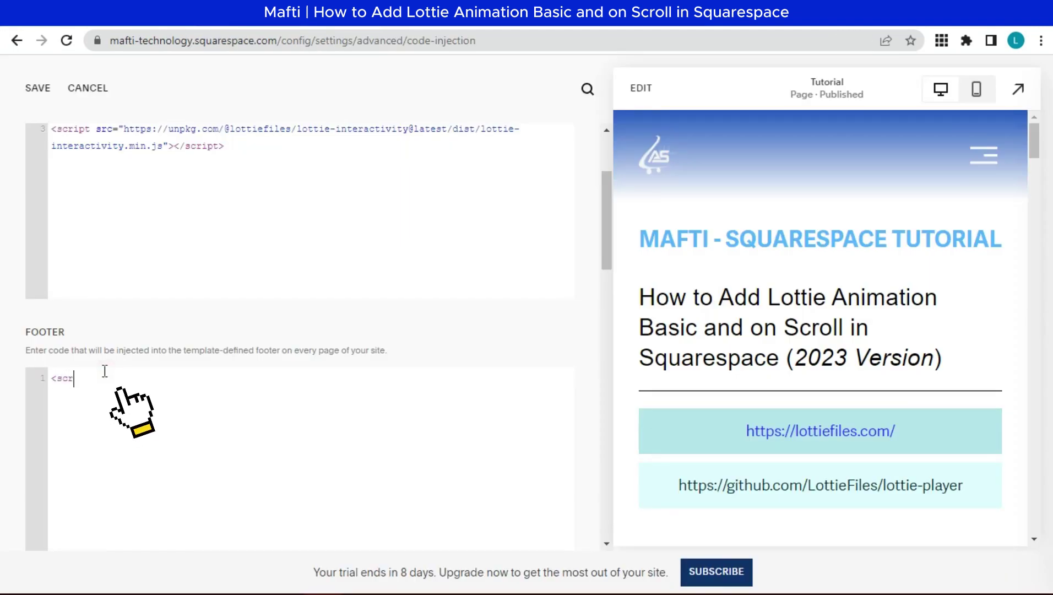
{"action": "type", "text": "ipt>"}
{"action": "key", "text": "Return"}
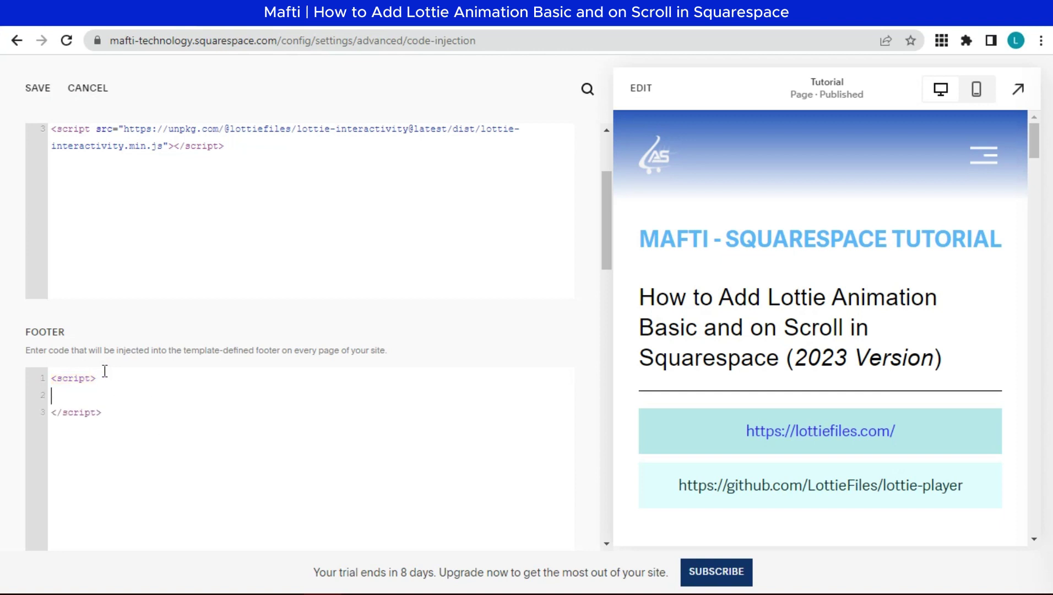
{"action": "right_click", "coordinate": [104, 409]}
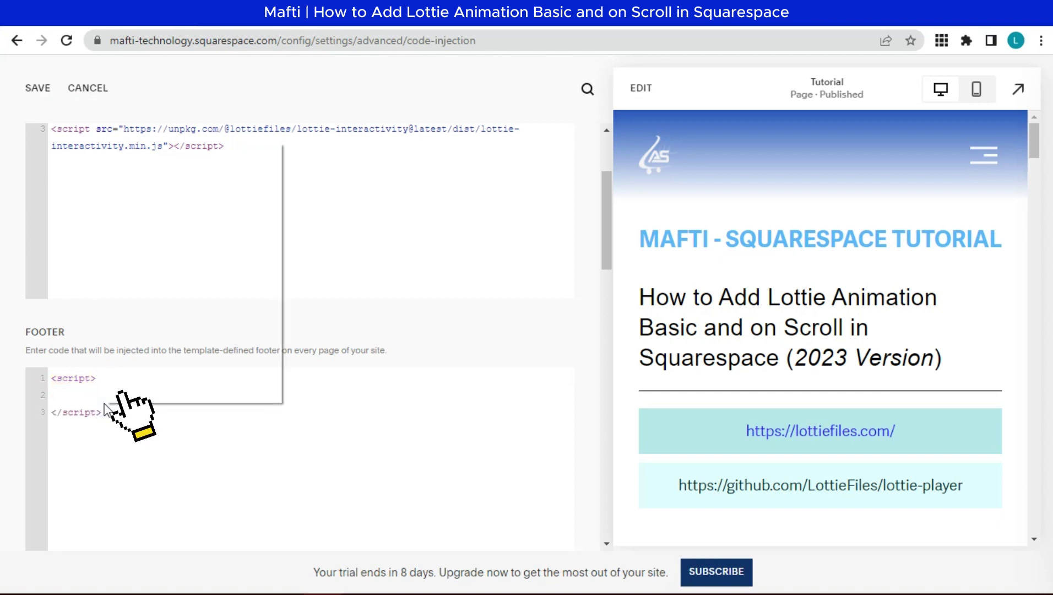
{"action": "left_click", "coordinate": [160, 253]}
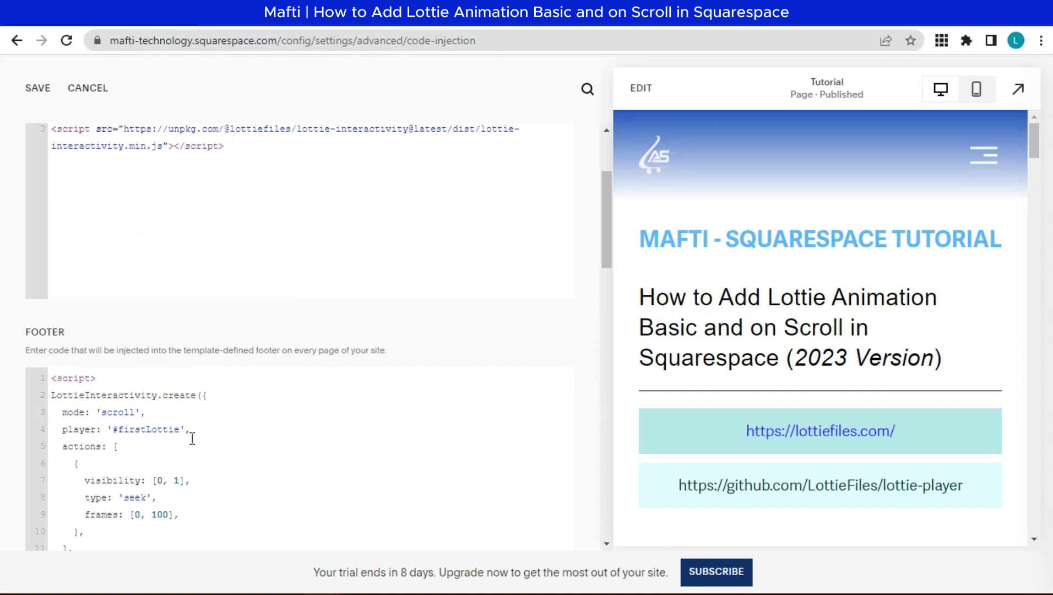
{"action": "scroll", "coordinate": [192, 438], "scroll_direction": "down", "scroll_amount": 3}
{"action": "left_click", "coordinate": [41, 89]}
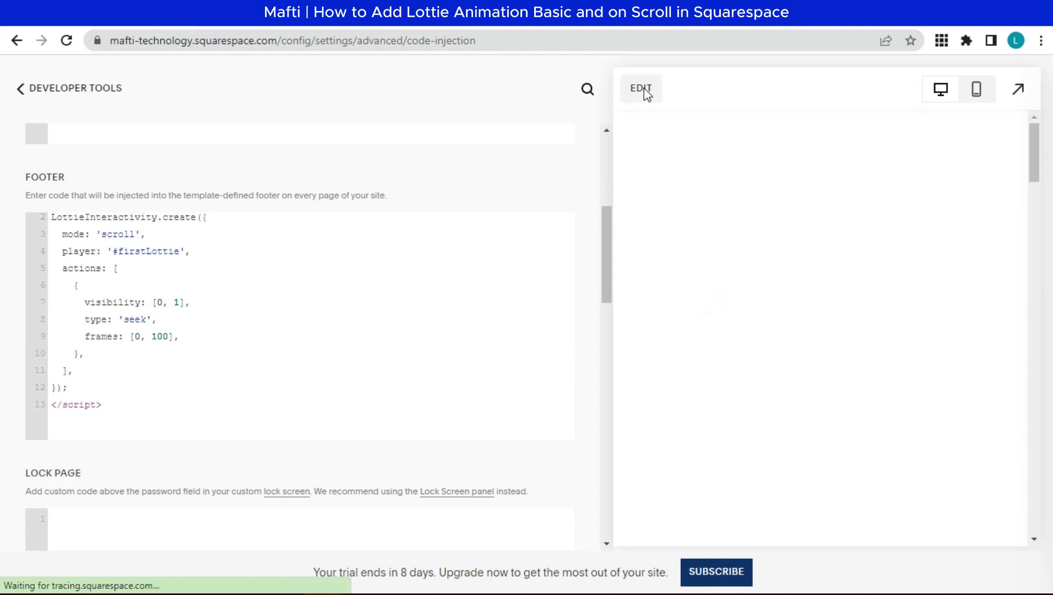
Step: Open the Tutorial page in the editor at WELCOME HOME and copy the README's firstLottie lottie-player snippet
{"action": "left_click", "coordinate": [642, 88]}
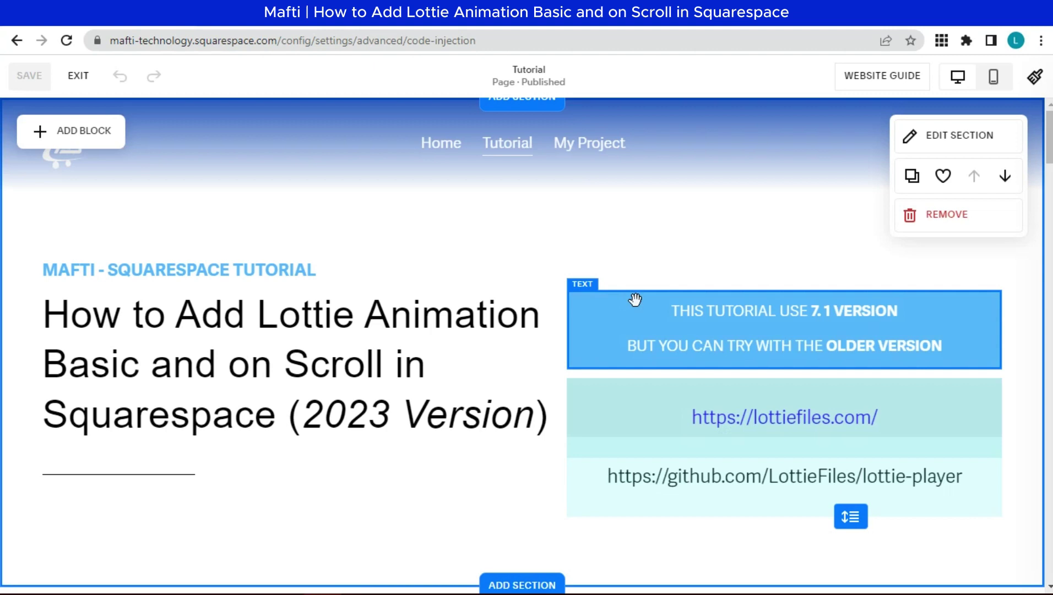
{"action": "scroll", "coordinate": [635, 299], "scroll_direction": "down", "scroll_amount": 8}
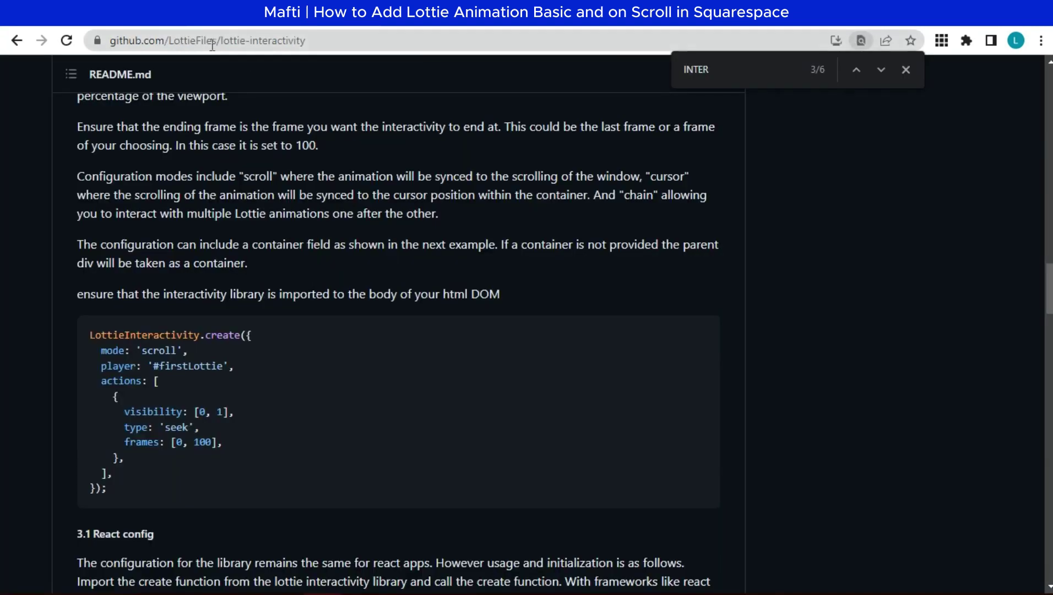
{"action": "scroll", "coordinate": [287, 237], "scroll_direction": "down", "scroll_amount": 20}
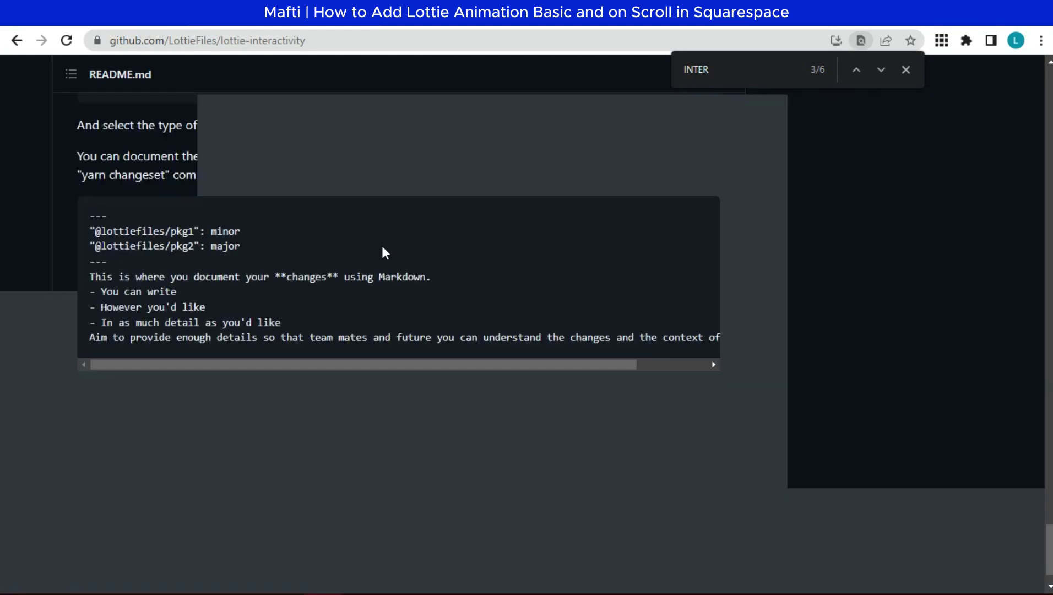
{"action": "scroll", "coordinate": [382, 247], "scroll_direction": "up", "scroll_amount": 15}
{"action": "scroll", "coordinate": [384, 246], "scroll_direction": "up", "scroll_amount": 10}
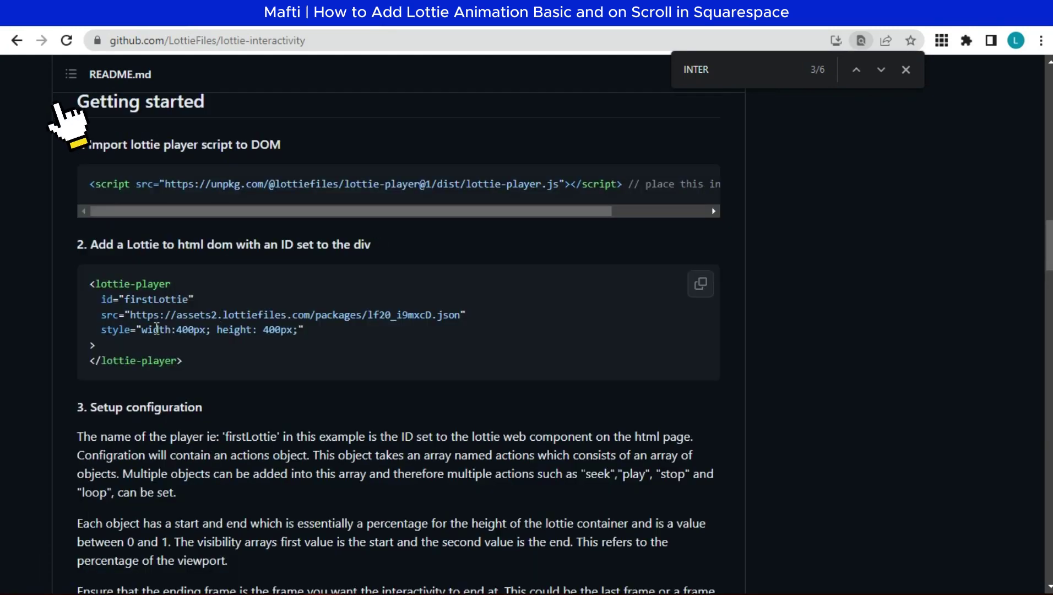
{"action": "left_click", "coordinate": [701, 286]}
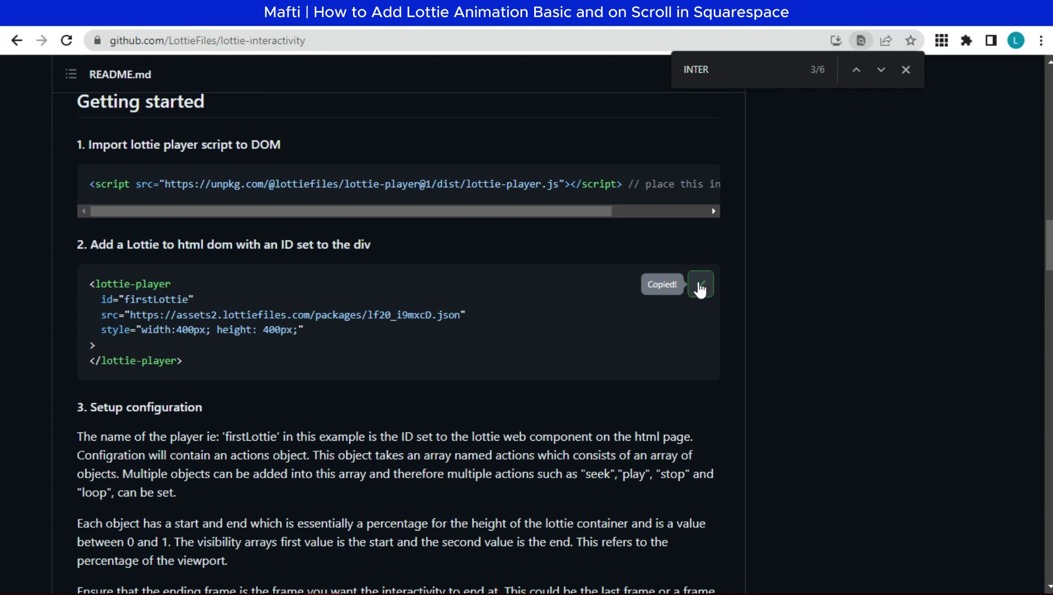
{"action": "left_click", "coordinate": [166, 11]}
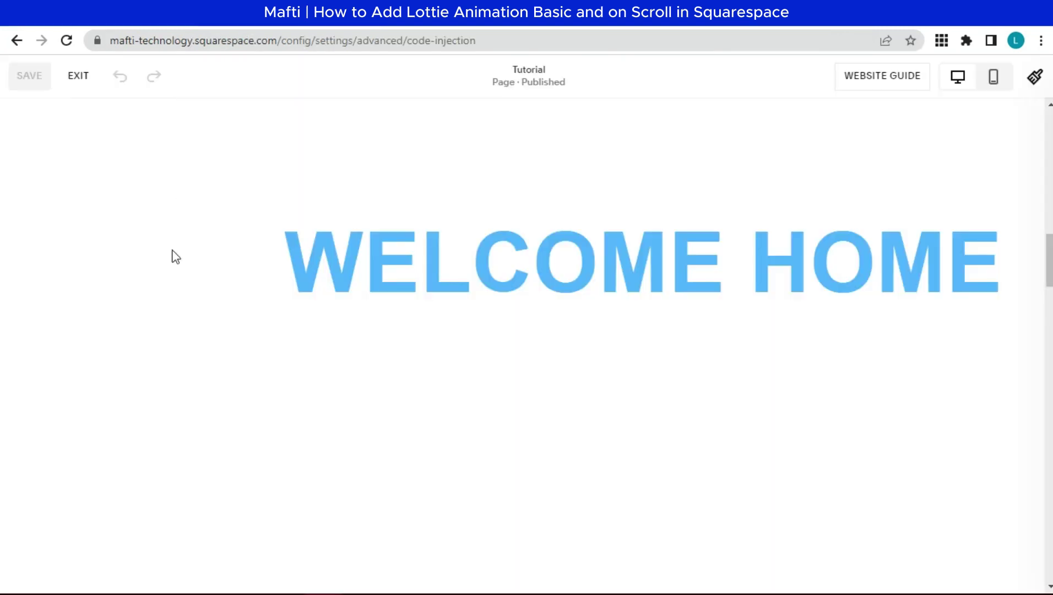
Step: Insert a Code block into the WELCOME HOME section
{"action": "mouse_move", "coordinate": [85, 188]}
{"action": "left_click", "coordinate": [72, 166]}
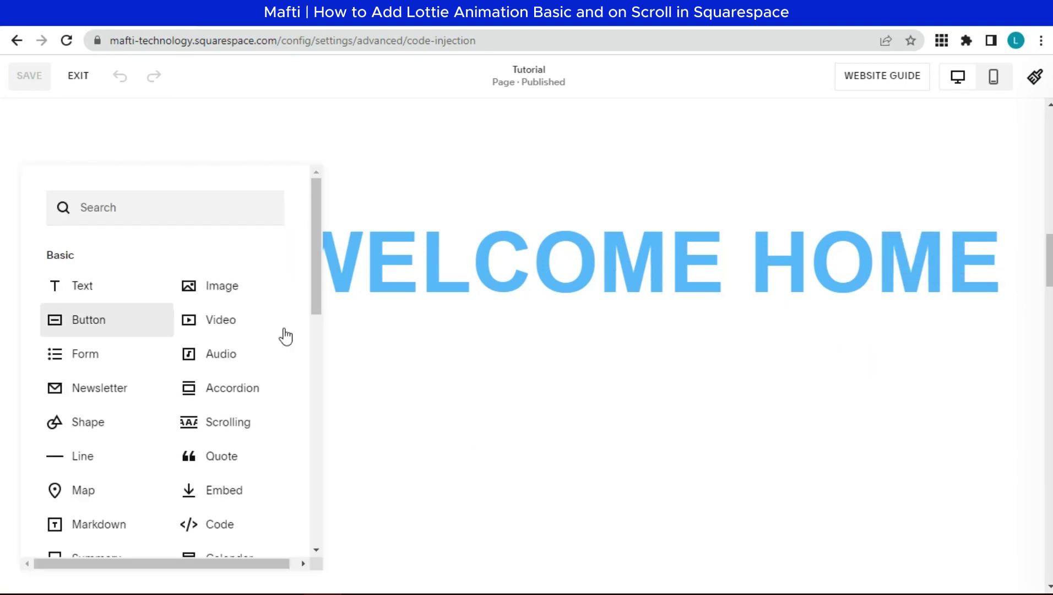
{"action": "scroll", "coordinate": [287, 335], "scroll_direction": "down", "scroll_amount": 7}
{"action": "scroll", "coordinate": [264, 297], "scroll_direction": "up", "scroll_amount": 3}
{"action": "left_click", "coordinate": [242, 293]}
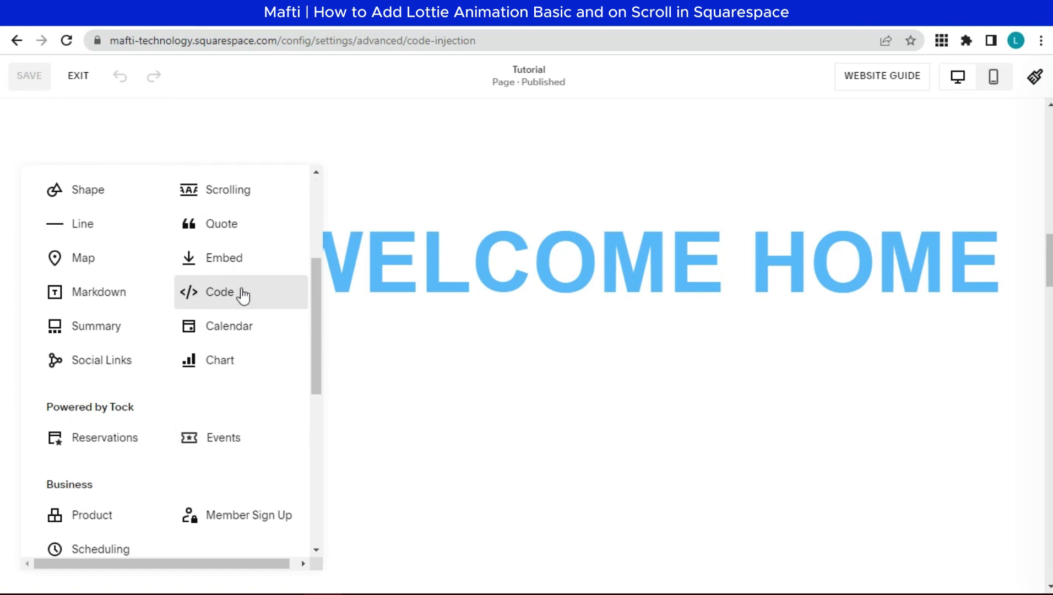
{"action": "left_click", "coordinate": [244, 293]}
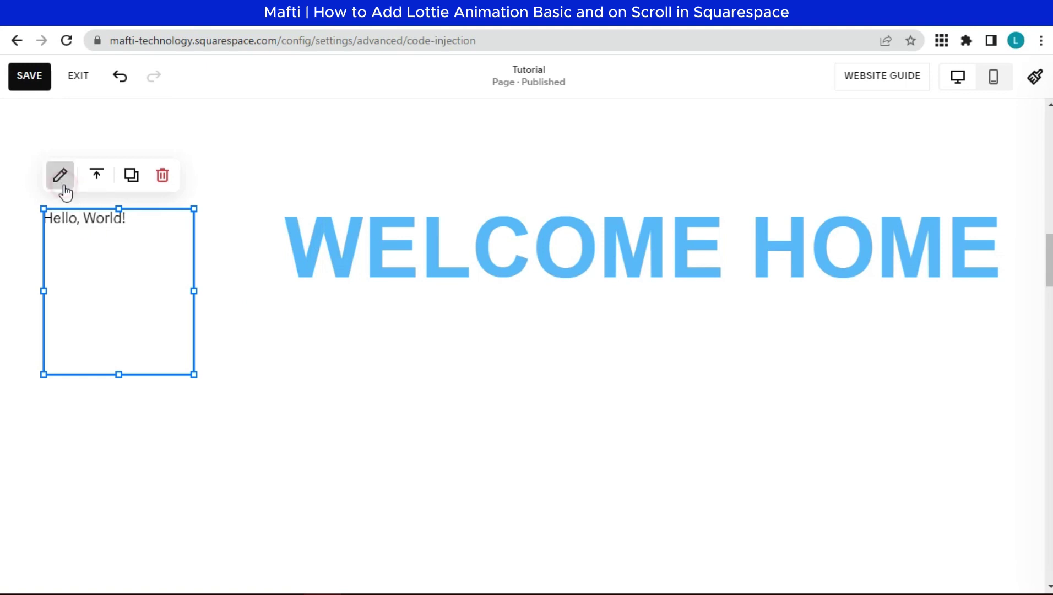
Step: Replace the block's Hello, World! placeholder with the firstLottie lottie-player markup and empty its src
{"action": "left_click", "coordinate": [61, 177]}
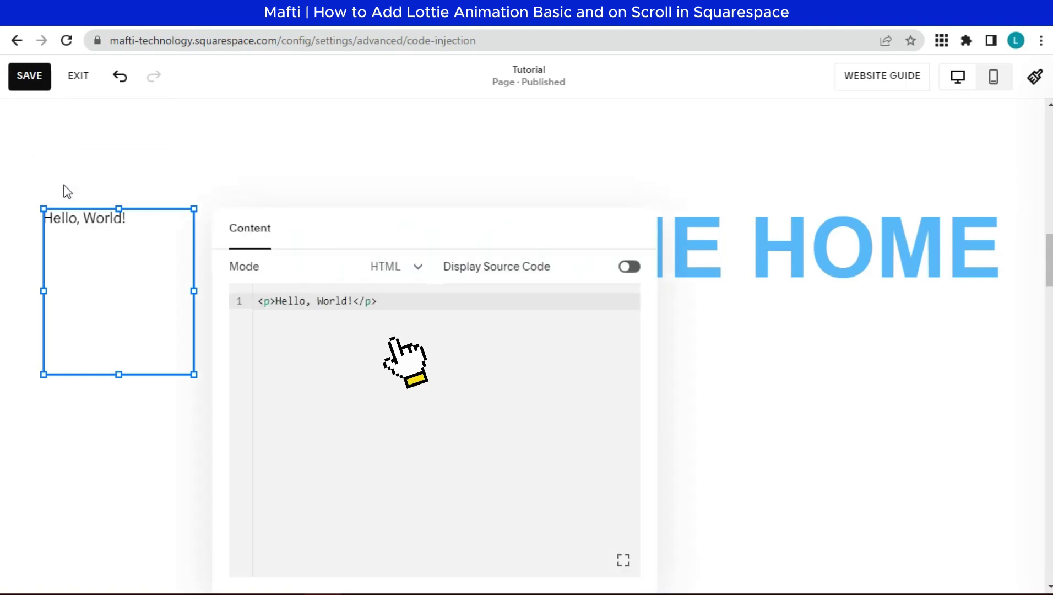
{"action": "left_click", "coordinate": [411, 297]}
{"action": "key", "text": "ctrl+a"}
{"action": "key", "text": "BackSpace"}
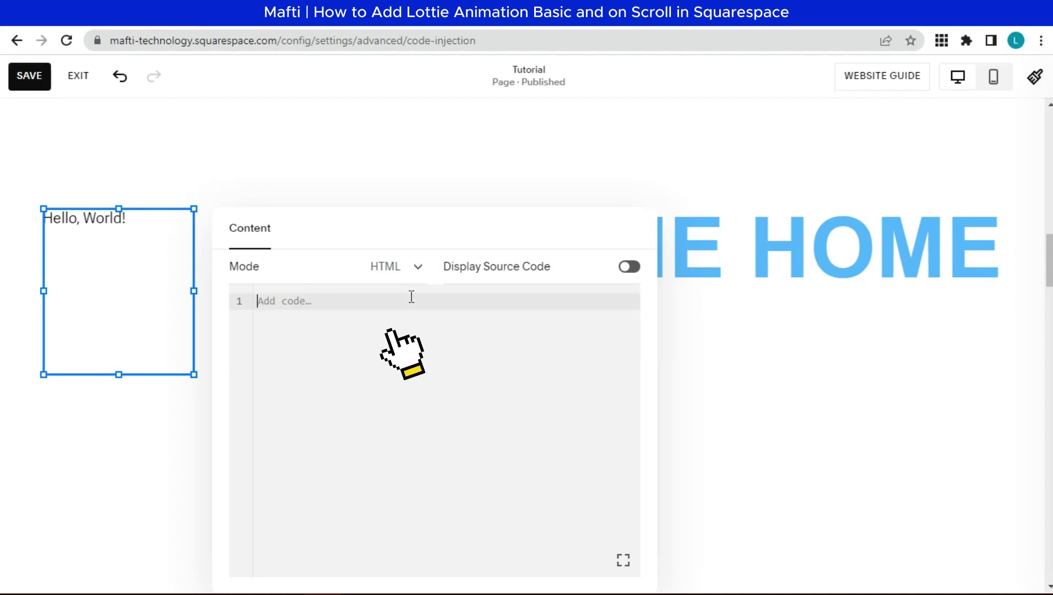
{"action": "right_click", "coordinate": [412, 297]}
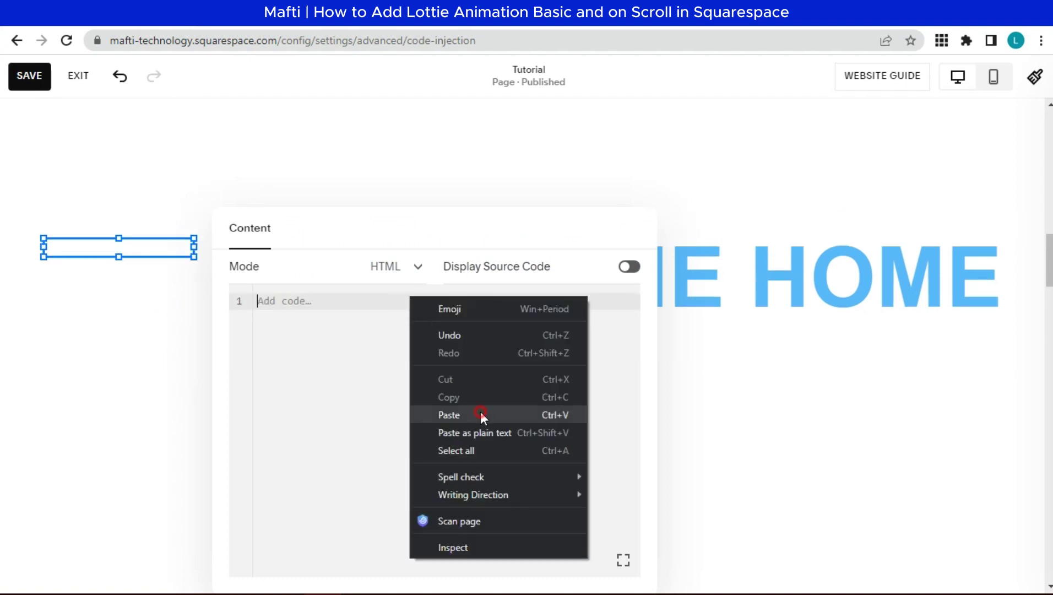
{"action": "left_click", "coordinate": [480, 413]}
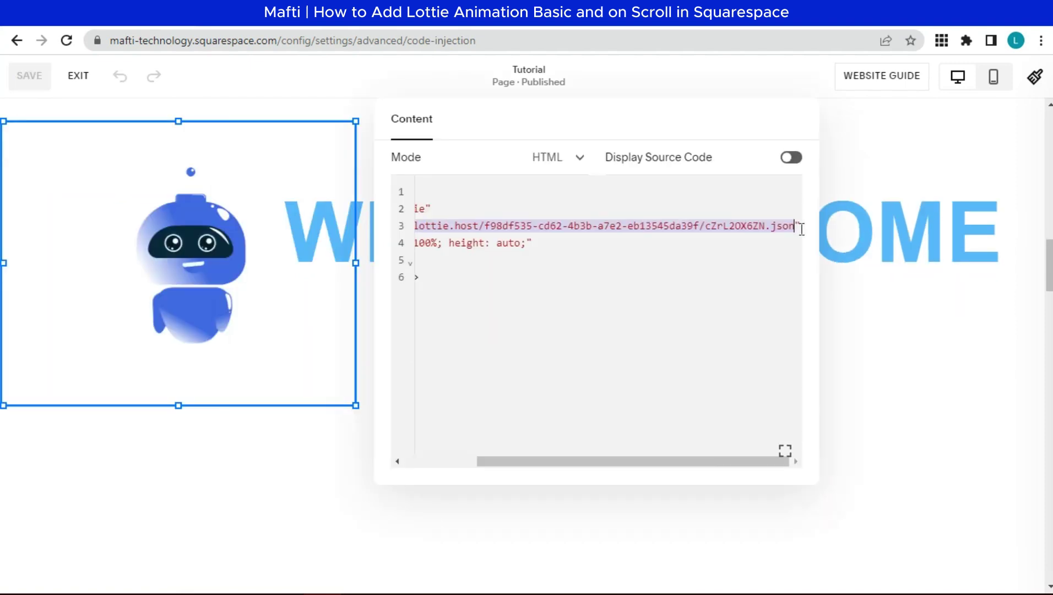
{"action": "key", "text": "BackSpace"}
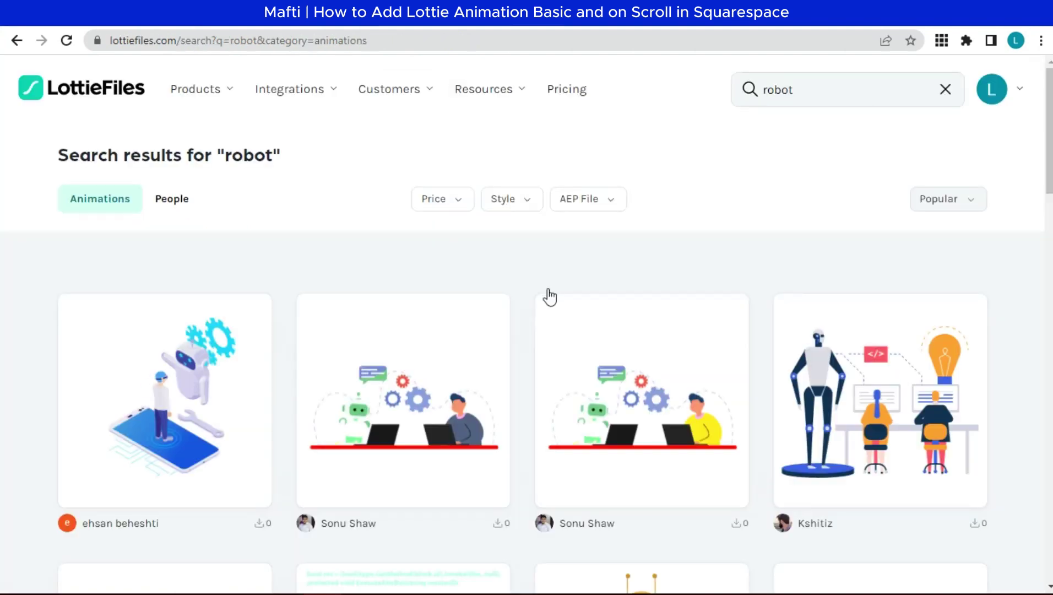
{"action": "scroll", "coordinate": [548, 297], "scroll_direction": "down", "scroll_amount": 12}
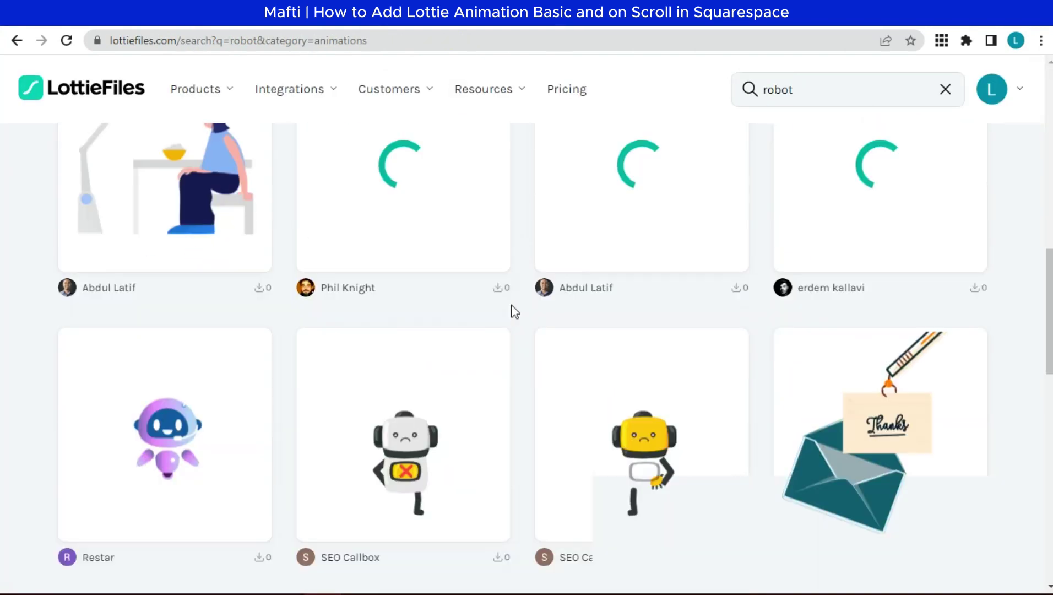
Step: Copy the purple Robot's lottie.host JSON link from LottieFiles, then select the code block's current src URL
{"action": "scroll", "coordinate": [883, 285], "scroll_direction": "up", "scroll_amount": 1}
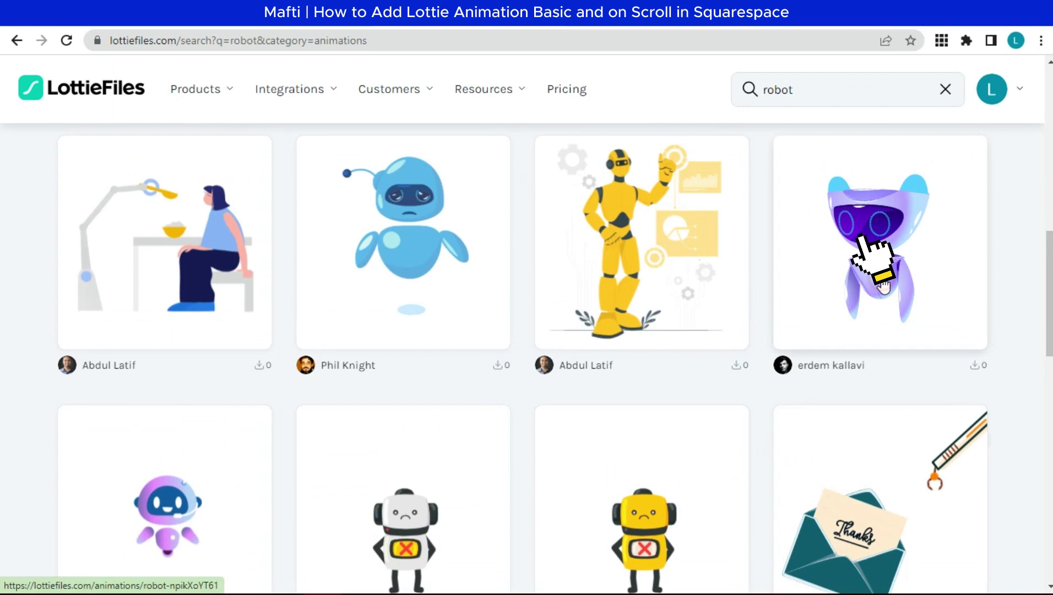
{"action": "left_click", "coordinate": [883, 285]}
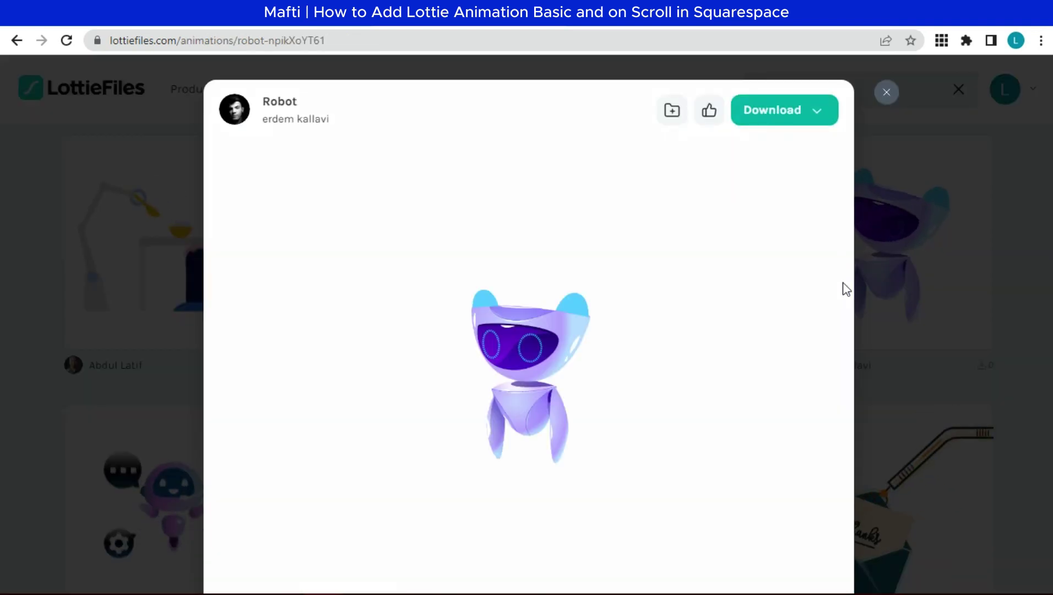
{"action": "scroll", "coordinate": [733, 360], "scroll_direction": "down", "scroll_amount": 4}
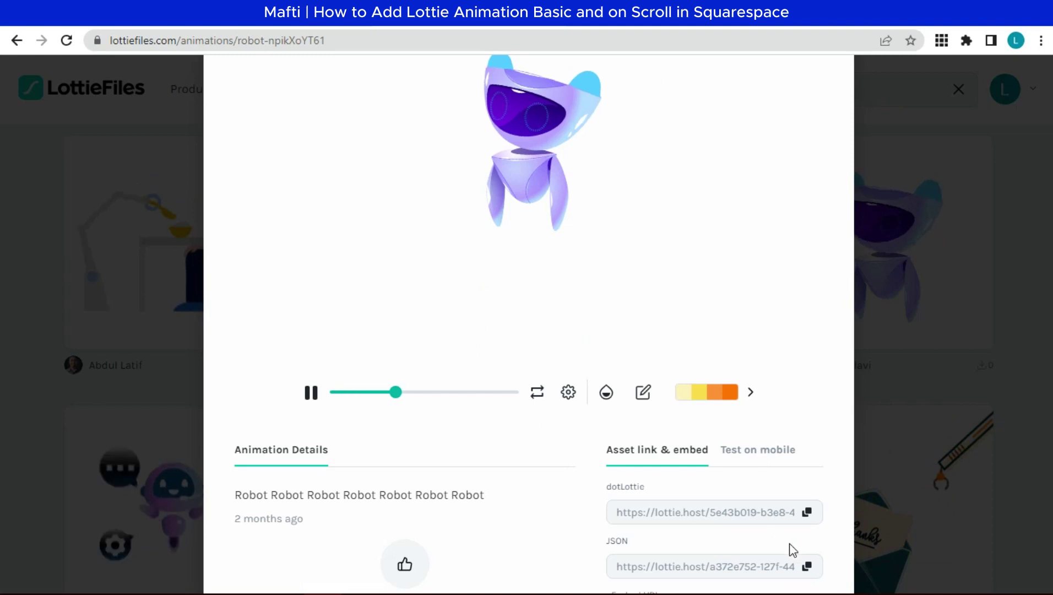
{"action": "scroll", "coordinate": [793, 549], "scroll_direction": "down", "scroll_amount": 3}
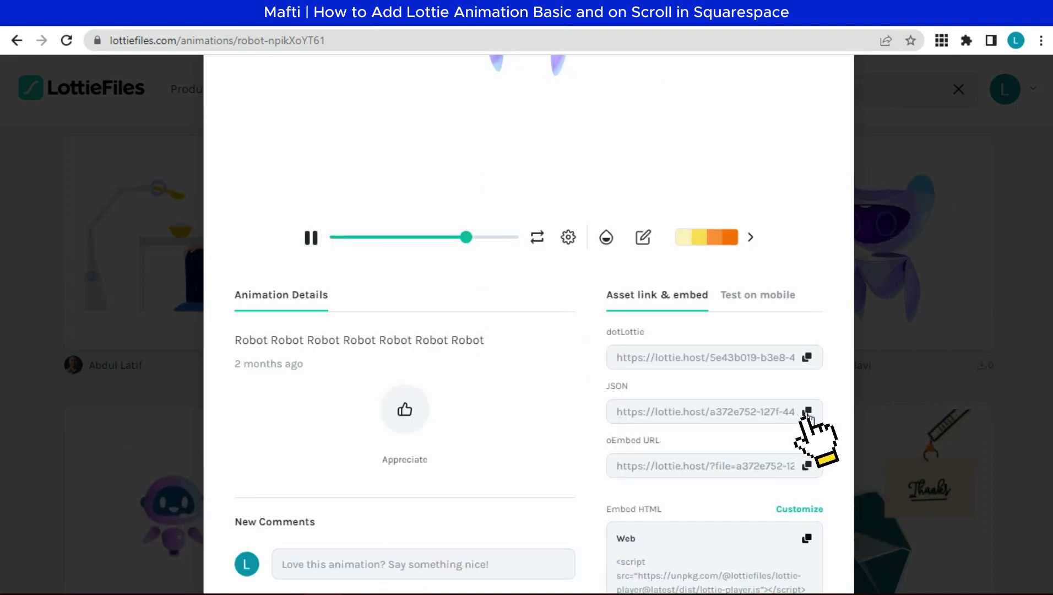
{"action": "left_click", "coordinate": [807, 411]}
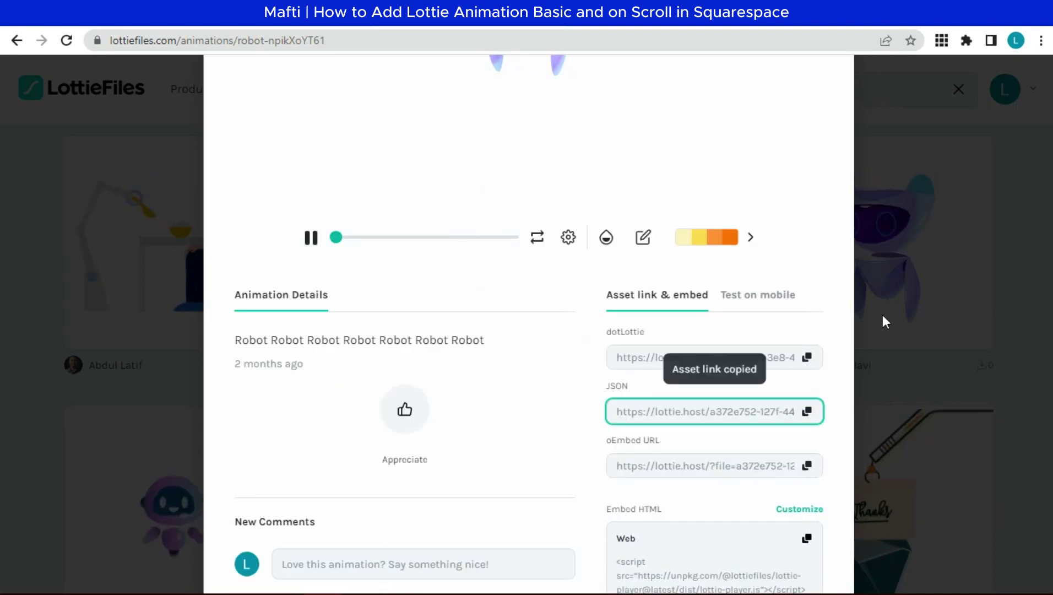
{"action": "scroll", "coordinate": [882, 314], "scroll_direction": "up", "scroll_amount": 7}
{"action": "left_click", "coordinate": [886, 93]}
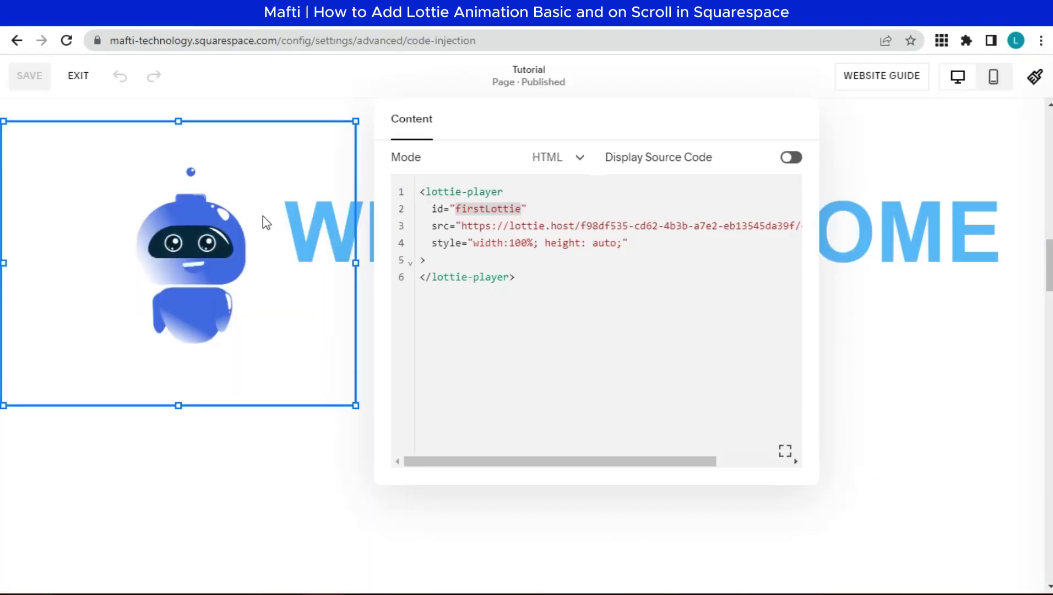
{"action": "left_click_drag", "start_coordinate": [460, 226], "coordinate": [796, 227]}
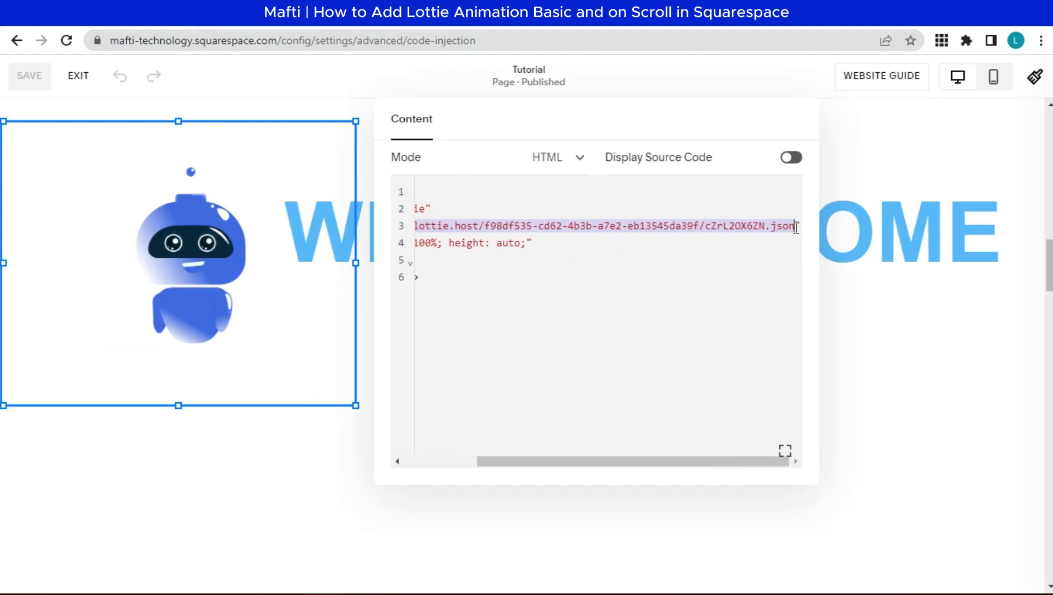
Step: Paste the purple robot's JSON link as the code block's src and close the editor
{"action": "key", "text": "ctrl+v"}
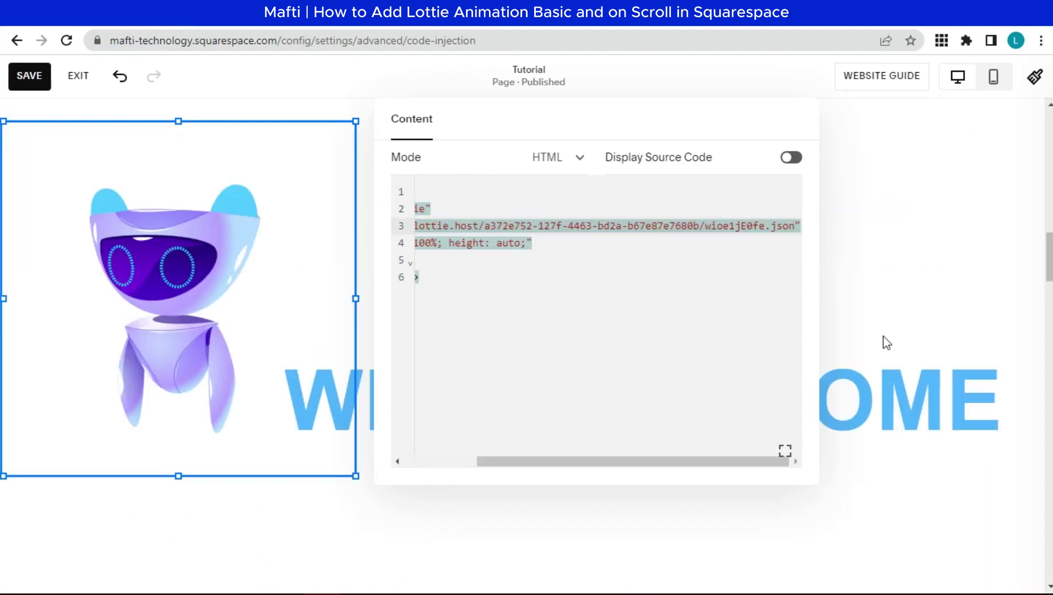
{"action": "left_click", "coordinate": [901, 483]}
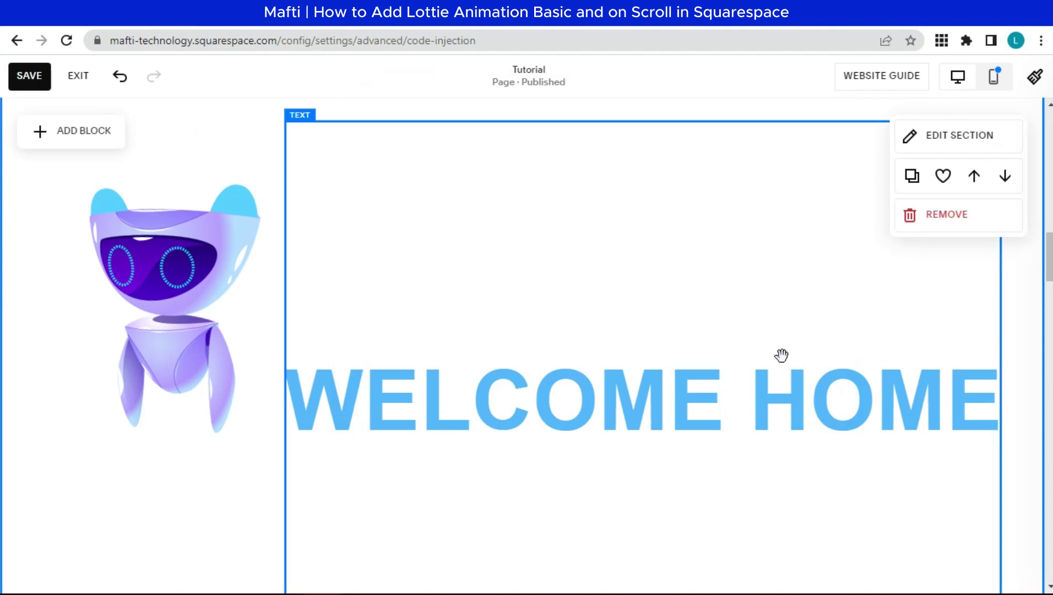
{"action": "scroll", "coordinate": [778, 346], "scroll_direction": "down", "scroll_amount": 3}
{"action": "scroll", "coordinate": [778, 346], "scroll_direction": "up", "scroll_amount": 3}
{"action": "scroll", "coordinate": [778, 346], "scroll_direction": "down", "scroll_amount": 3}
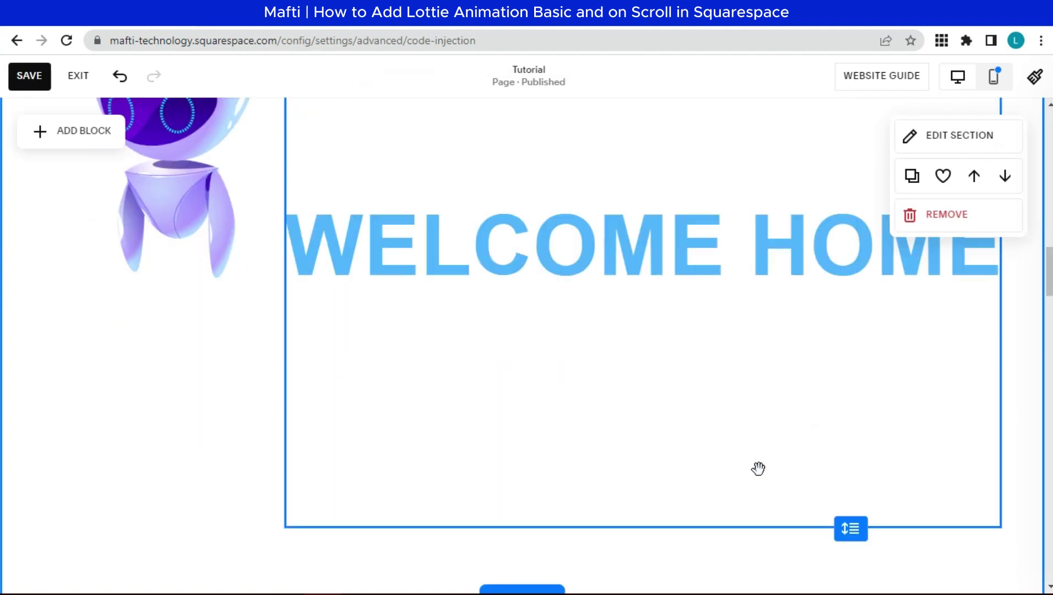
{"action": "scroll", "coordinate": [792, 524], "scroll_direction": "up", "scroll_amount": 3}
Step: Shrink the robot block and centre it beneath the WELCOME HOME heading on the grid
{"action": "left_click_drag", "start_coordinate": [186, 358], "coordinate": [513, 282]}
{"action": "left_click_drag", "start_coordinate": [660, 441], "coordinate": [660, 231]}
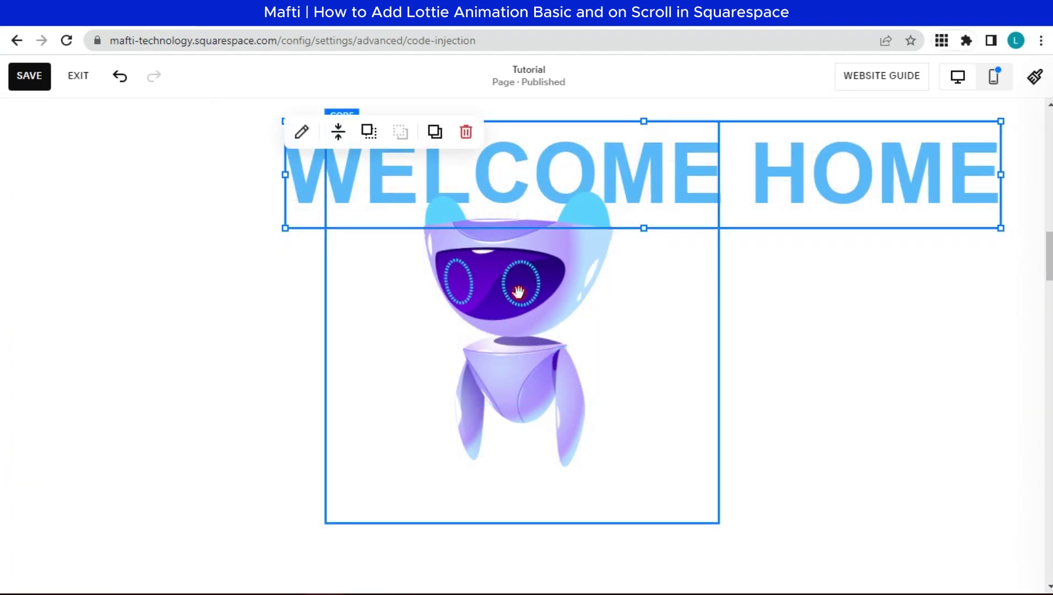
{"action": "left_click", "coordinate": [514, 287]}
{"action": "left_click_drag", "start_coordinate": [514, 286], "coordinate": [520, 223]}
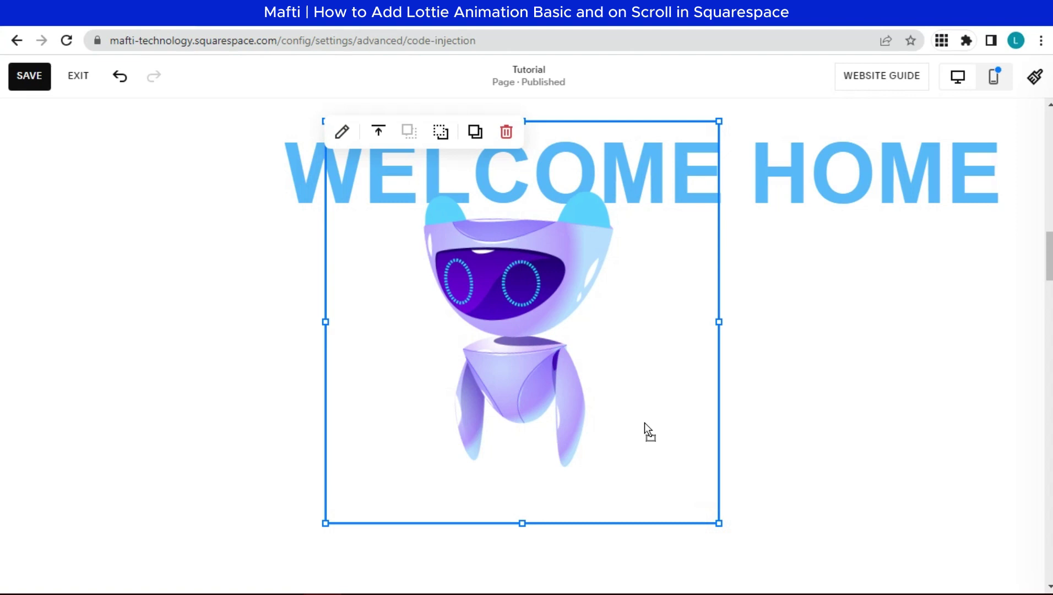
{"action": "left_click_drag", "start_coordinate": [644, 422], "coordinate": [573, 392]}
{"action": "left_click_drag", "start_coordinate": [477, 305], "coordinate": [518, 298]}
{"action": "left_click_drag", "start_coordinate": [524, 176], "coordinate": [645, 148]}
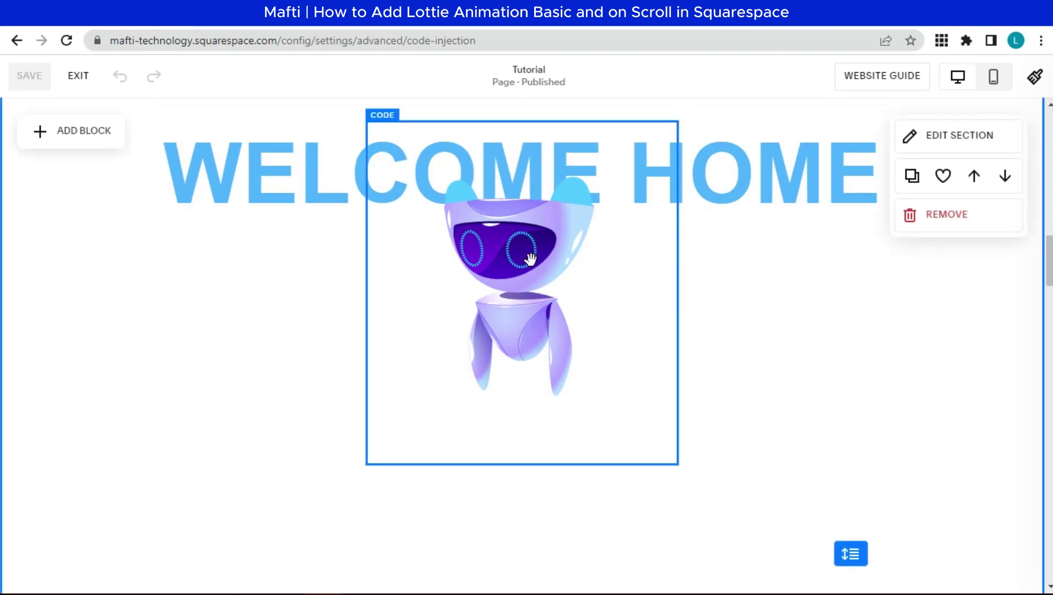
Step: Copy the secondLottie player id from the robot code block's embed code
{"action": "left_click", "coordinate": [484, 221]}
{"action": "left_click", "coordinate": [384, 133]}
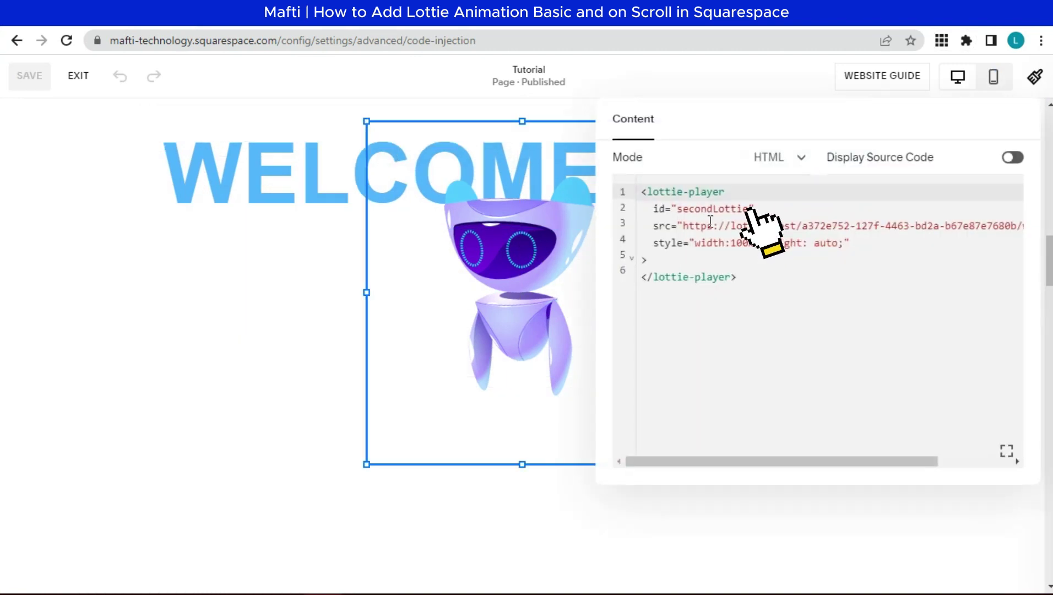
{"action": "left_click", "coordinate": [764, 210]}
{"action": "key", "text": "shift+Home"}
{"action": "key", "text": "ctrl+a"}
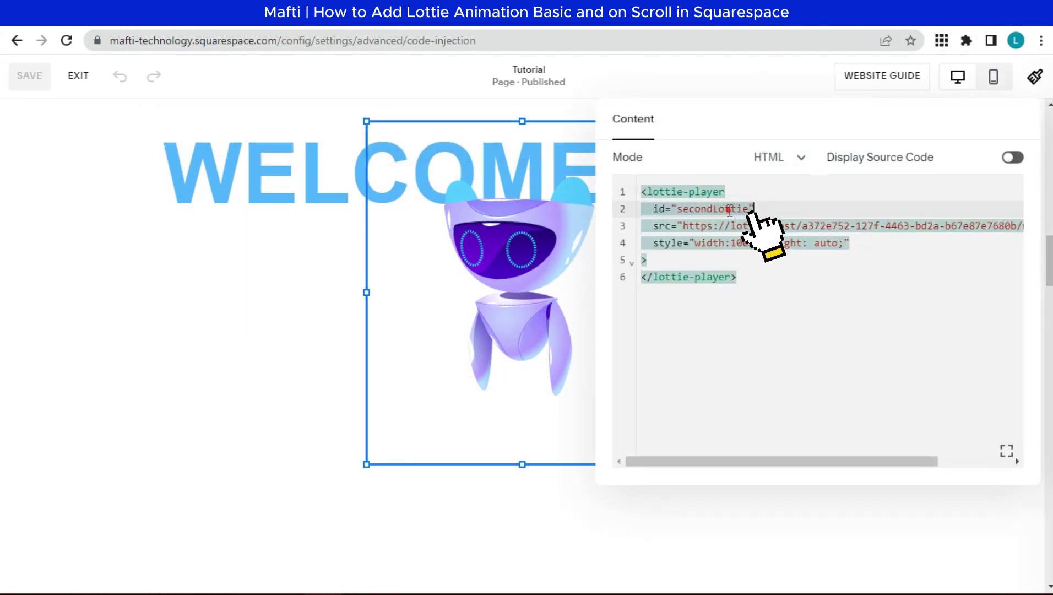
{"action": "double_click", "coordinate": [727, 209]}
{"action": "right_click", "coordinate": [711, 209]}
{"action": "left_click", "coordinate": [750, 266]}
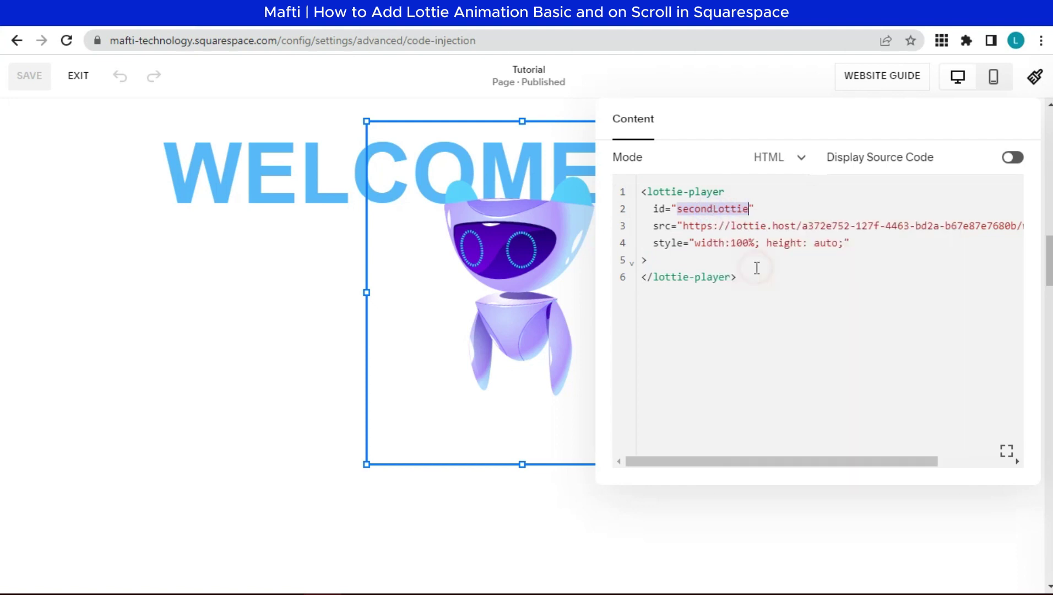
{"action": "left_click", "coordinate": [324, 308]}
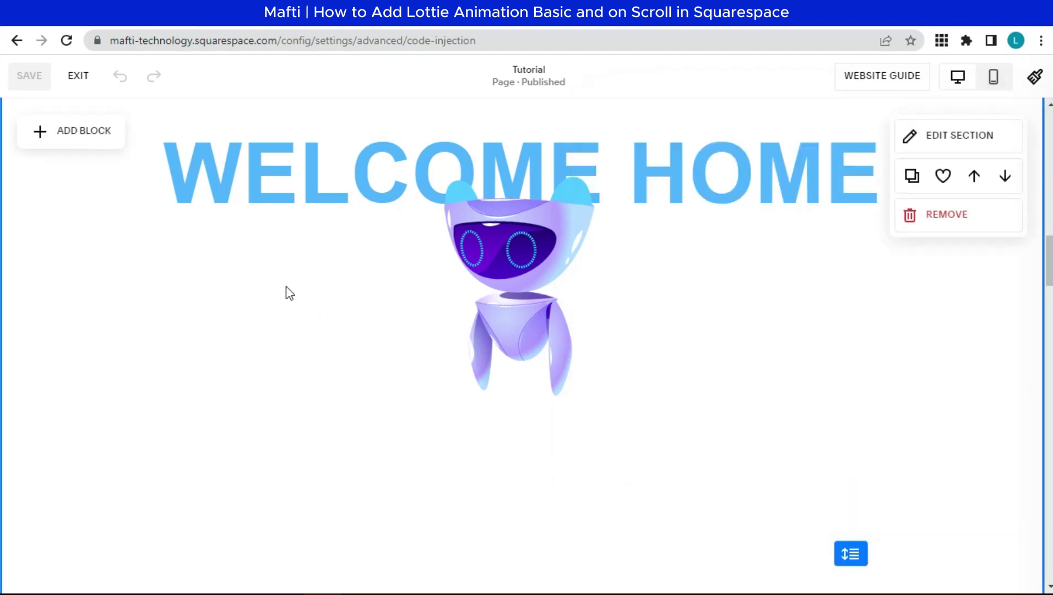
Step: Set the footer script's player target to '#secondLottie'
{"action": "left_click", "coordinate": [78, 76]}
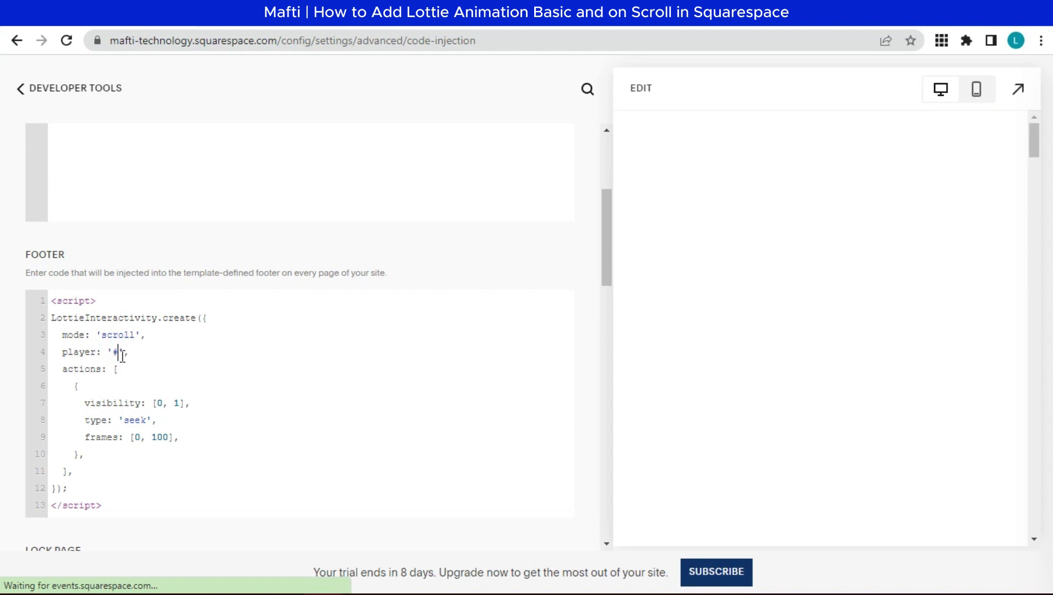
{"action": "key", "text": "ctrl+v"}
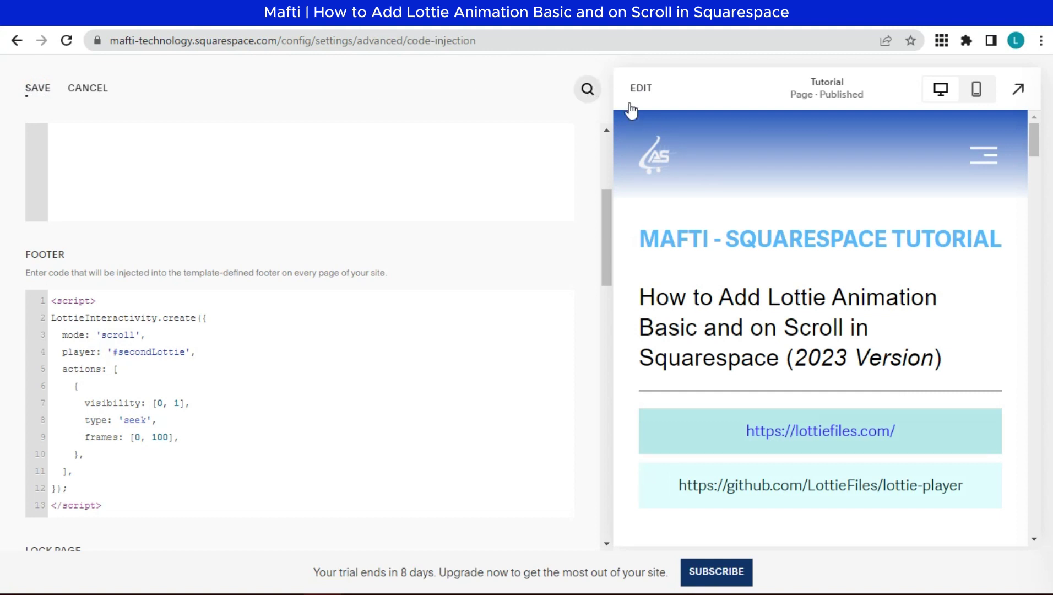
{"action": "scroll", "coordinate": [717, 251], "scroll_direction": "down", "scroll_amount": 10}
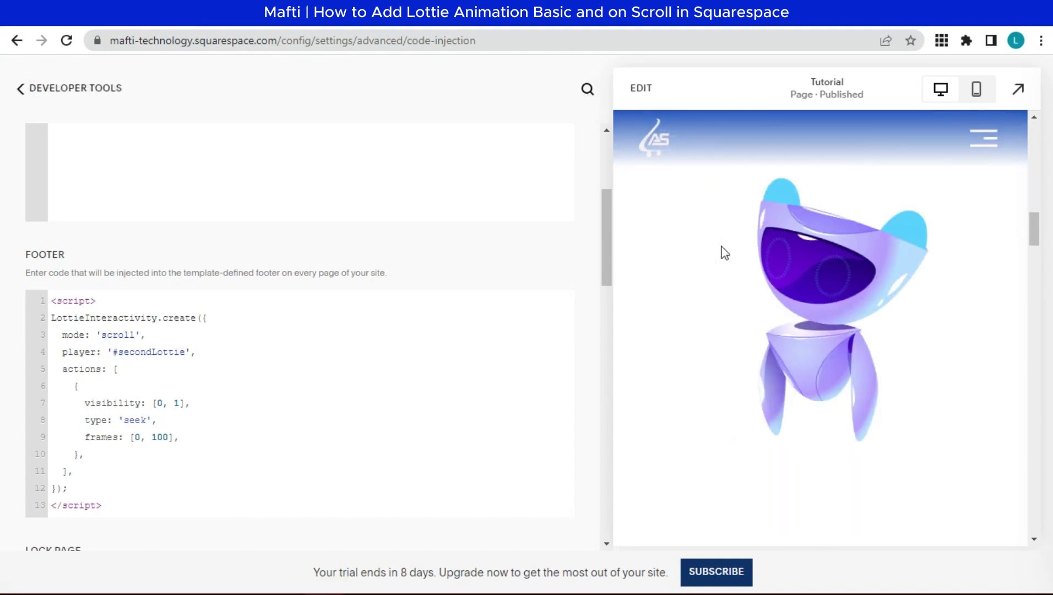
{"action": "scroll", "coordinate": [788, 277], "scroll_direction": "up", "scroll_amount": 3}
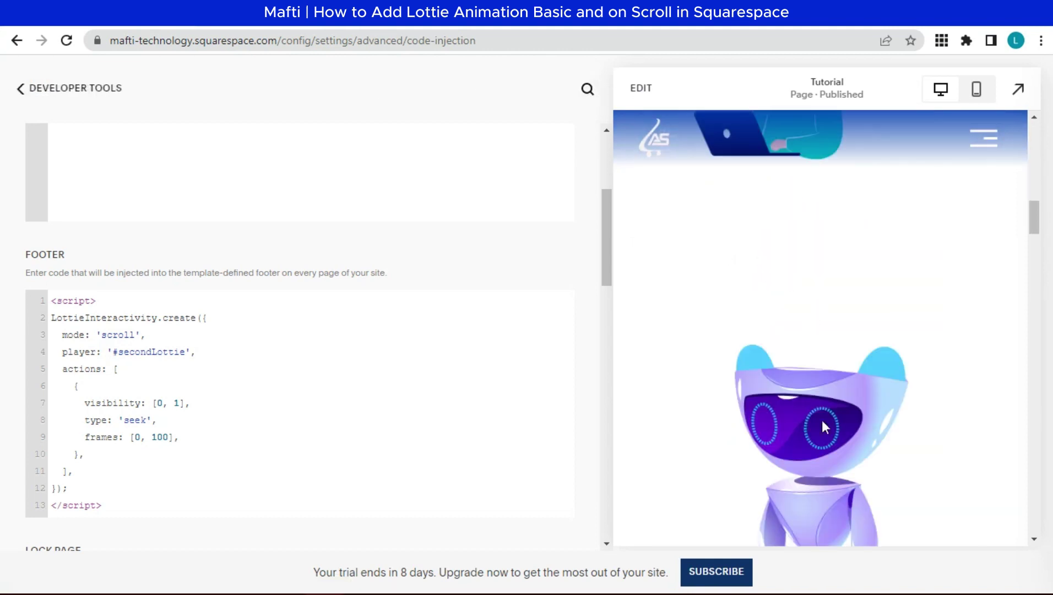
{"action": "scroll", "coordinate": [825, 408], "scroll_direction": "down", "scroll_amount": 2}
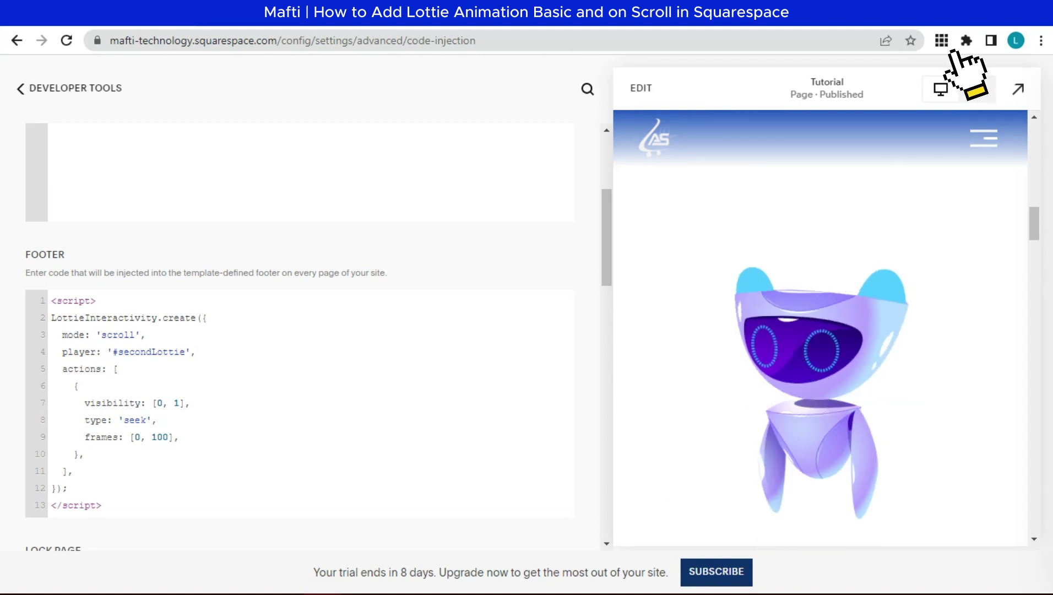
Step: Add a container line set to the robot block's copied selector below the player line
{"action": "left_click", "coordinate": [941, 41]}
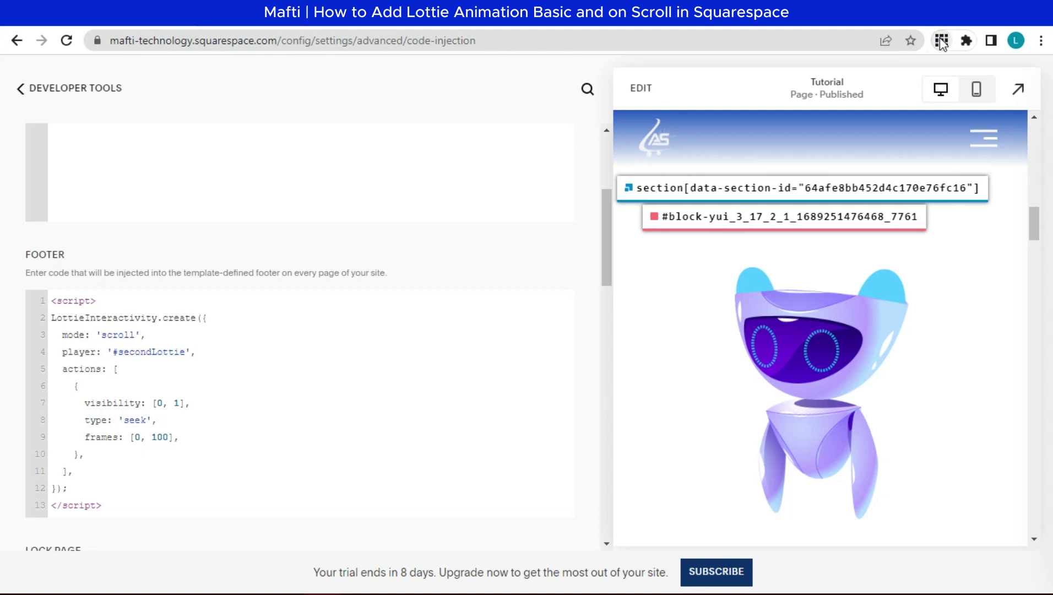
{"action": "left_click", "coordinate": [809, 228]}
{"action": "left_click", "coordinate": [218, 350]}
{"action": "key", "text": "Return"}
{"action": "type", "text": "container"}
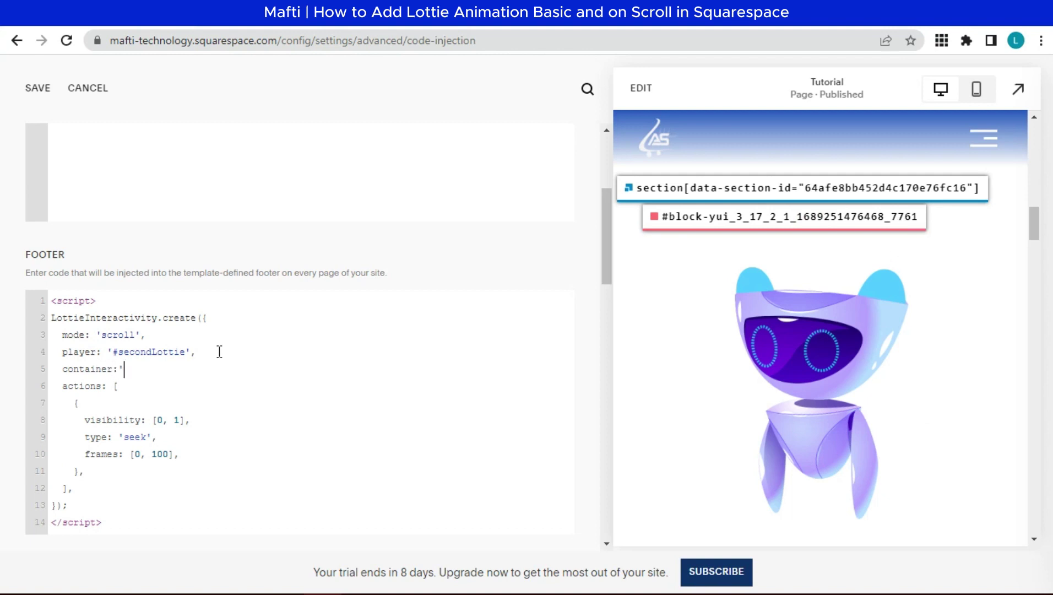
{"action": "type", "text": ":'"}
{"action": "key", "text": "ctrl+v"}
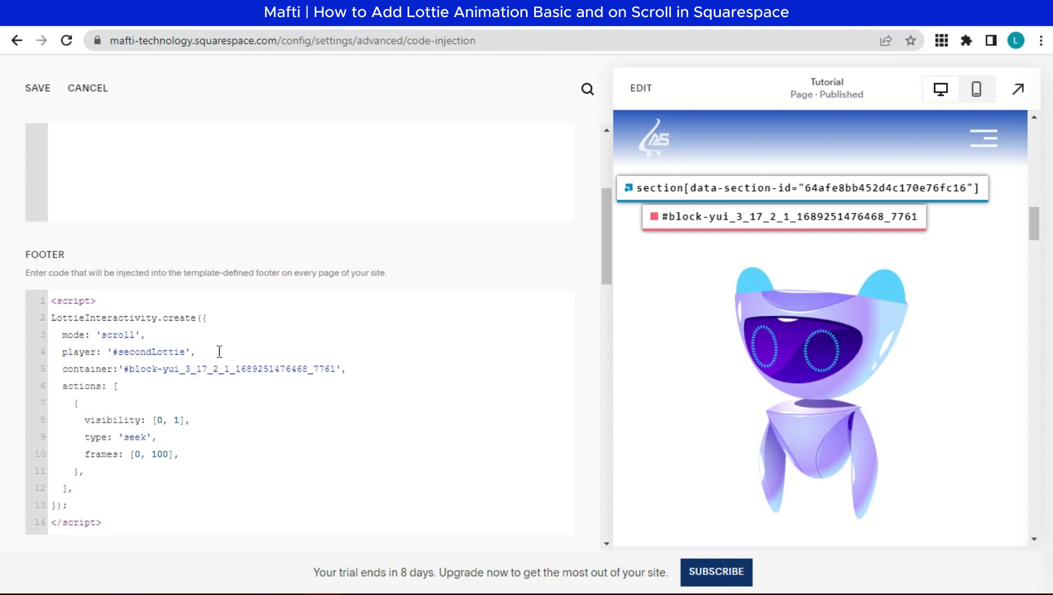
Step: Save the footer script and preview the robot animating on scroll at full size
{"action": "left_click", "coordinate": [37, 91]}
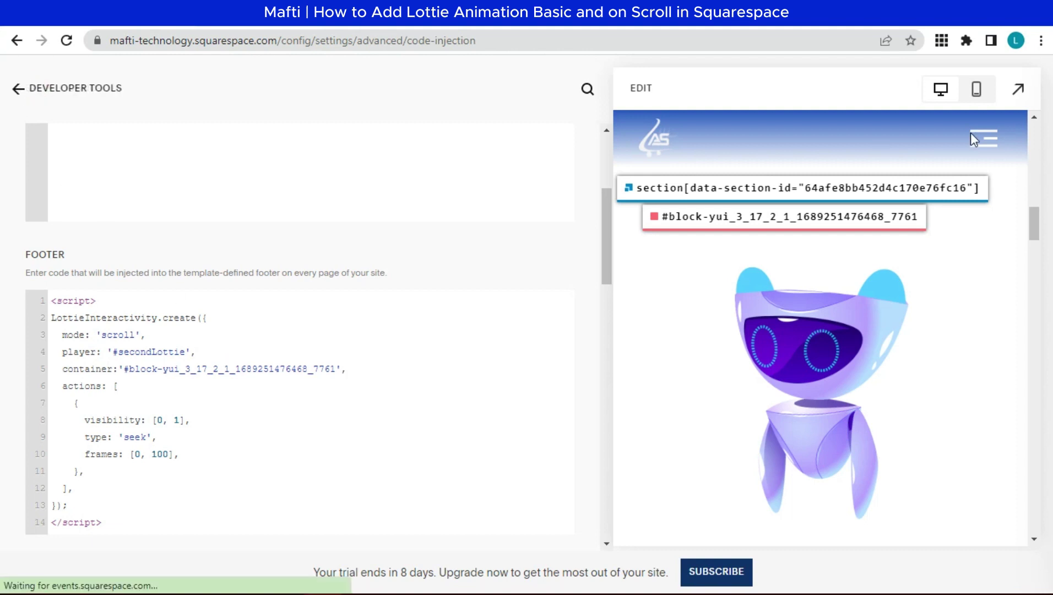
{"action": "left_click", "coordinate": [1017, 89]}
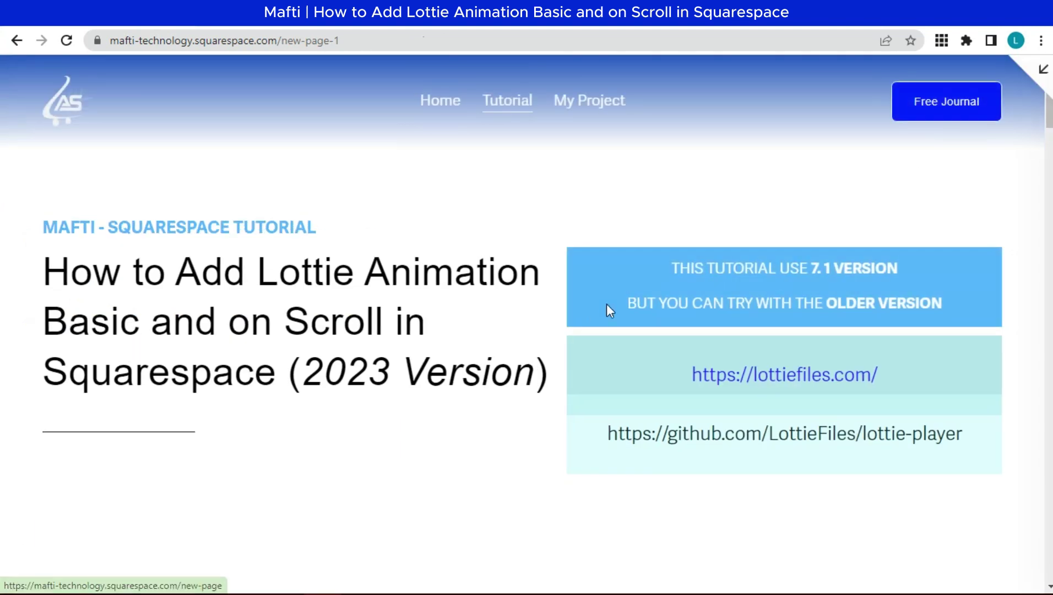
{"action": "scroll", "coordinate": [591, 314], "scroll_direction": "down", "scroll_amount": 10}
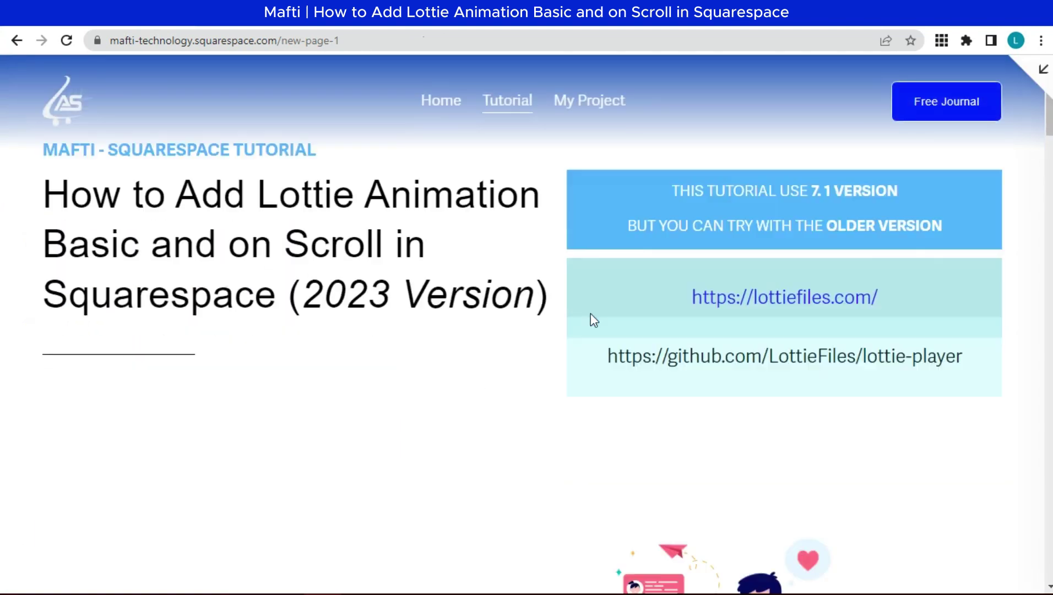
{"action": "scroll", "coordinate": [591, 314], "scroll_direction": "down", "scroll_amount": 6}
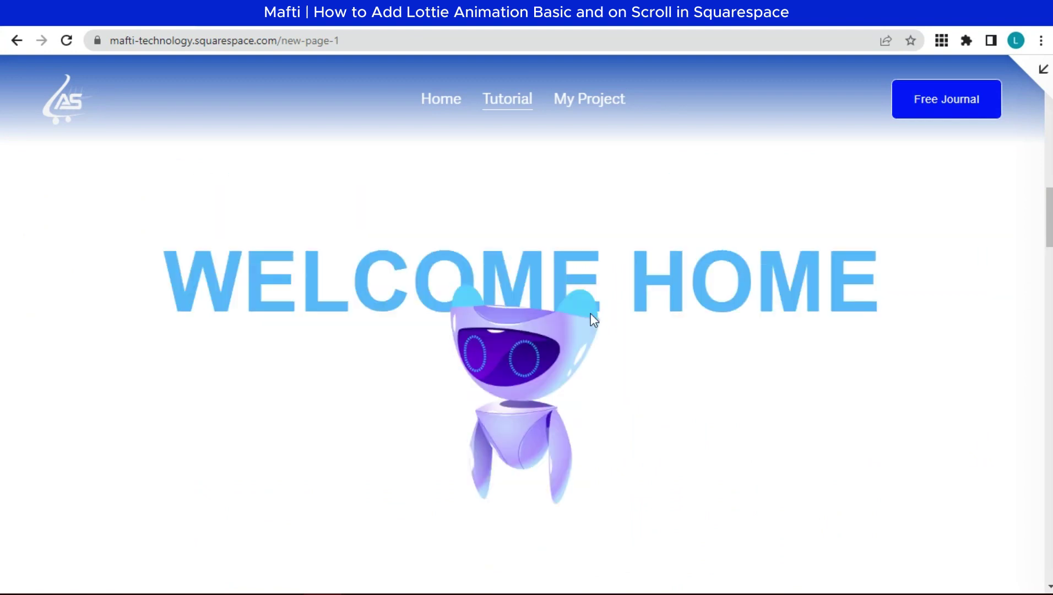
{"action": "scroll", "coordinate": [591, 313], "scroll_direction": "down", "scroll_amount": 2}
Step: Change the script's end frame on line 10 from 100 to 70
{"action": "left_click", "coordinate": [1028, 73]}
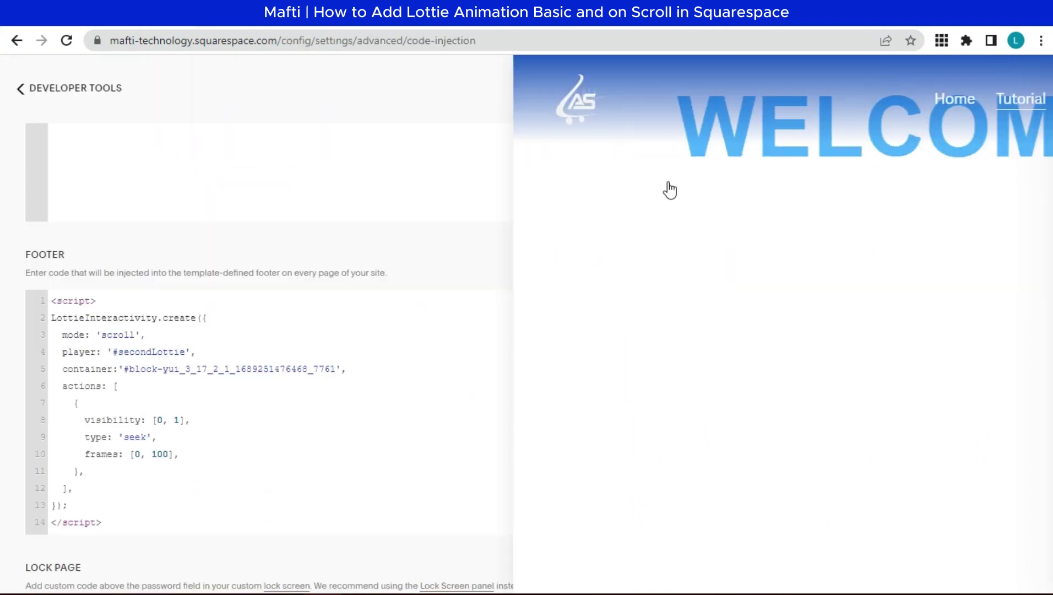
{"action": "left_click", "coordinate": [164, 456]}
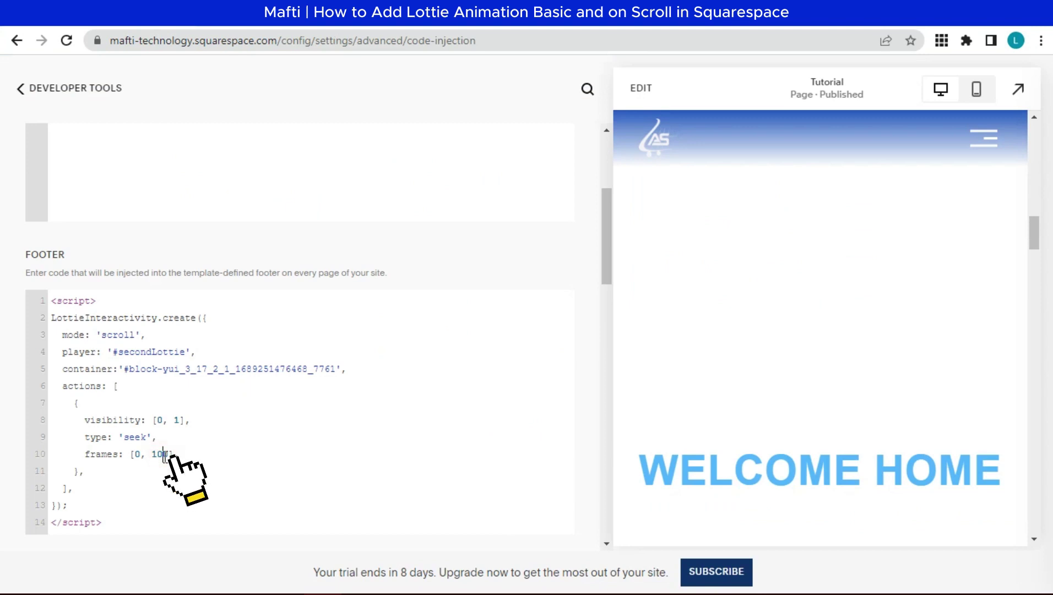
{"action": "key", "text": "BackSpace"}
{"action": "key", "text": "BackSpace"}
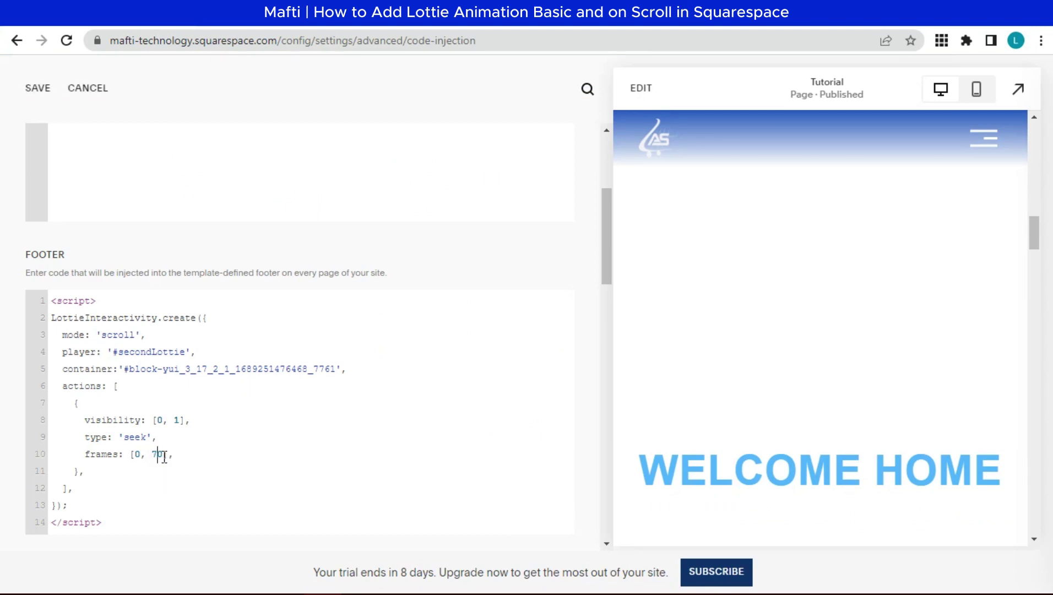
Step: Save the shorter frame range and scroll down the live page to the WELCOME HOME section
{"action": "left_click", "coordinate": [38, 89]}
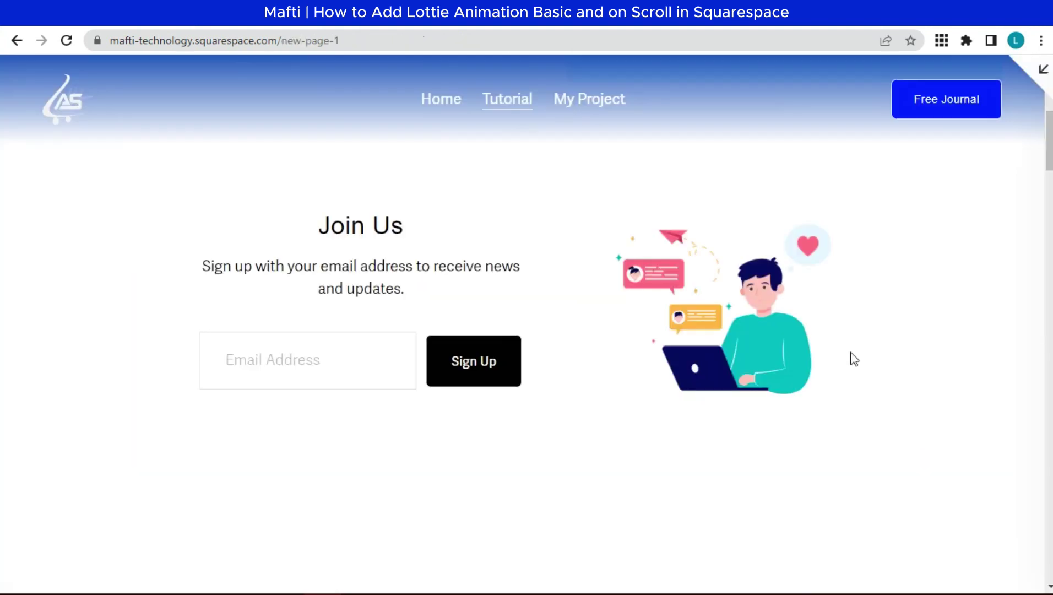
{"action": "scroll", "coordinate": [878, 363], "scroll_direction": "down", "scroll_amount": 10}
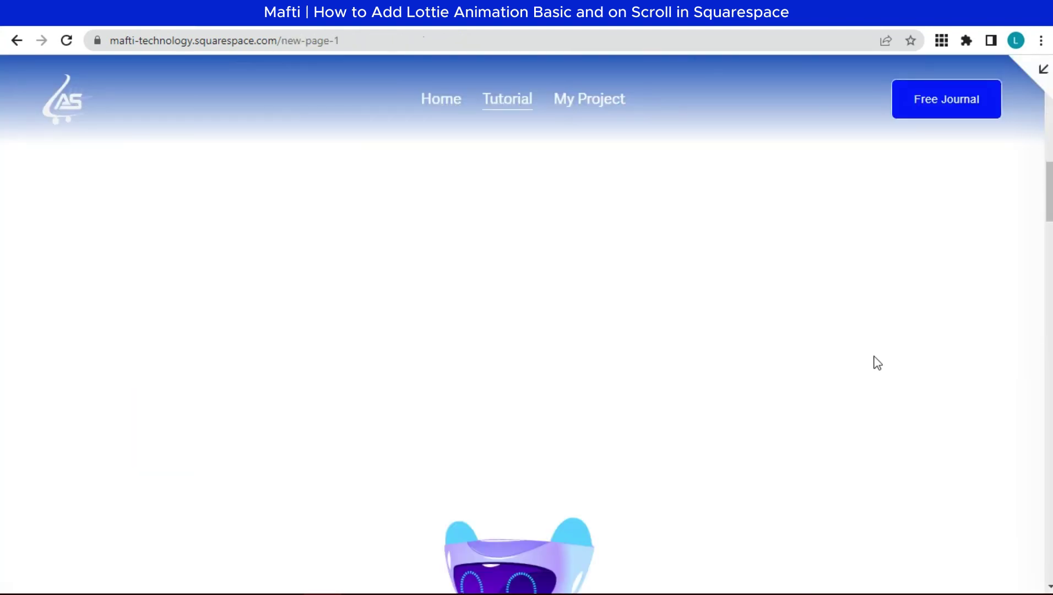
{"action": "scroll", "coordinate": [877, 363], "scroll_direction": "down", "scroll_amount": 6}
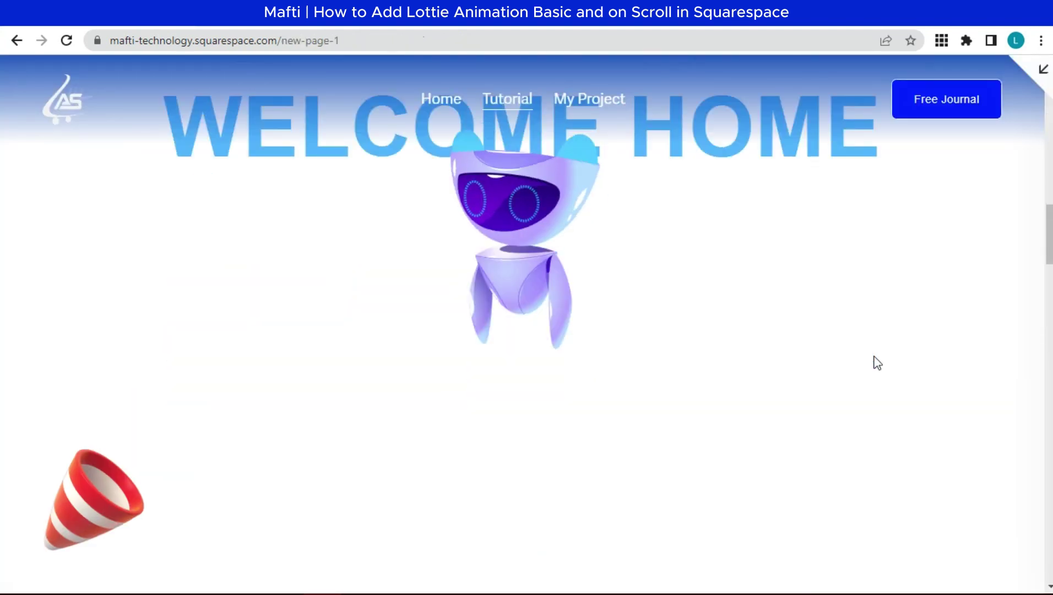
{"action": "scroll", "coordinate": [877, 363], "scroll_direction": "down", "scroll_amount": 3}
Step: Scroll up and down past WELCOME HOME to watch the purple robot change pose
{"action": "scroll", "coordinate": [877, 363], "scroll_direction": "up", "scroll_amount": 4}
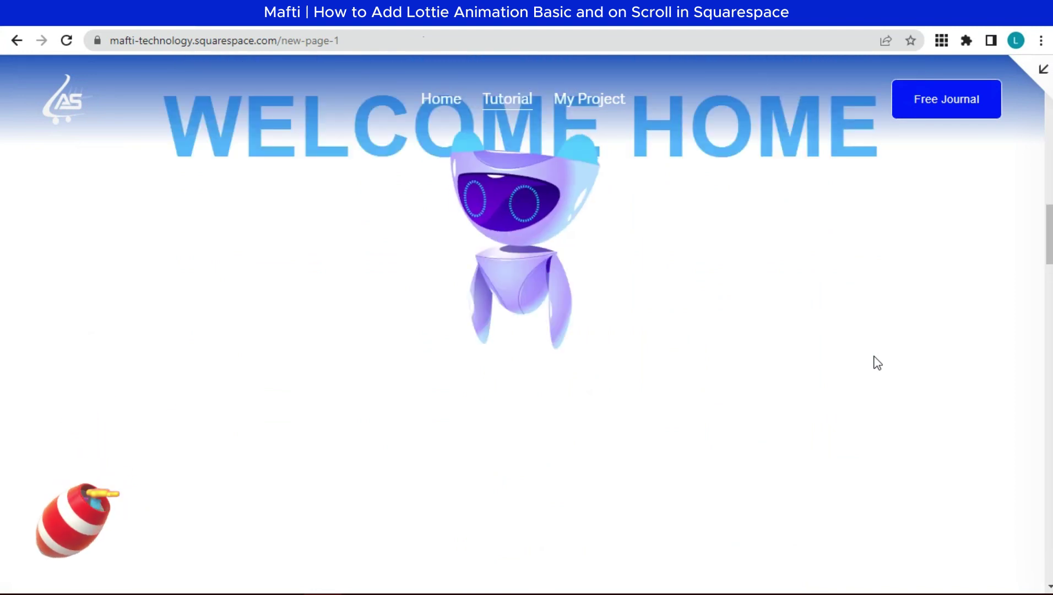
{"action": "scroll", "coordinate": [877, 363], "scroll_direction": "up", "scroll_amount": 3}
{"action": "scroll", "coordinate": [878, 363], "scroll_direction": "down", "scroll_amount": 2}
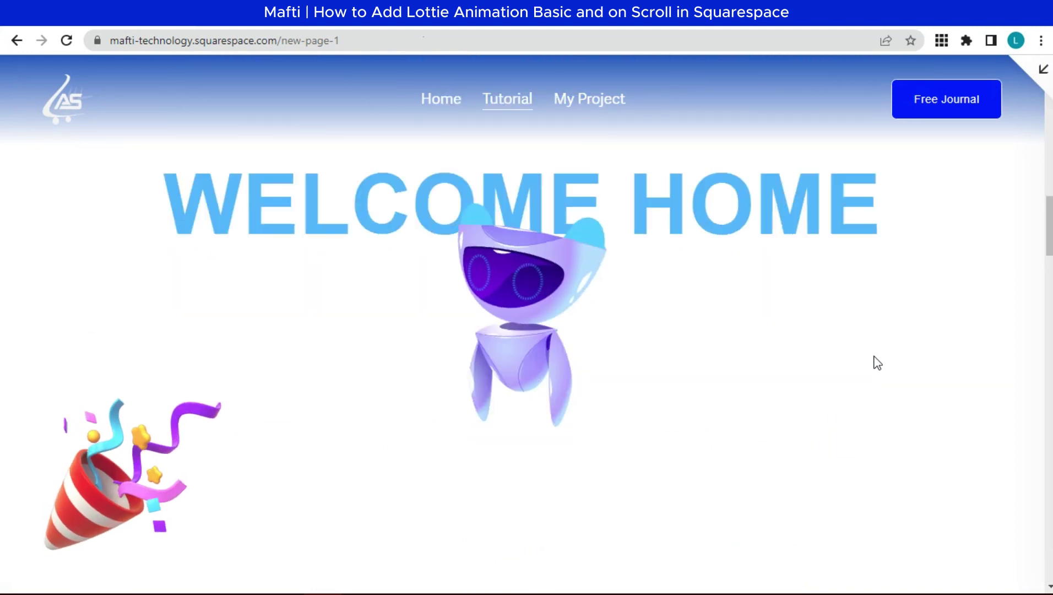
{"action": "scroll", "coordinate": [878, 363], "scroll_direction": "up", "scroll_amount": 2}
{"action": "scroll", "coordinate": [877, 363], "scroll_direction": "down", "scroll_amount": 3}
{"action": "scroll", "coordinate": [878, 363], "scroll_direction": "up", "scroll_amount": 3}
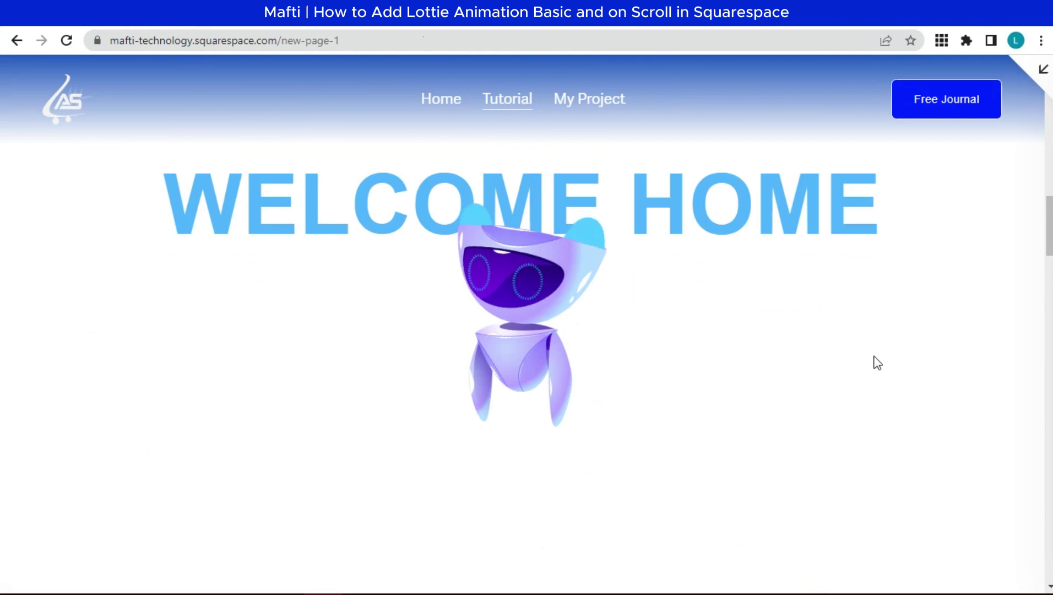
{"action": "scroll", "coordinate": [878, 363], "scroll_direction": "down", "scroll_amount": 2}
{"action": "scroll", "coordinate": [877, 362], "scroll_direction": "up", "scroll_amount": 4}
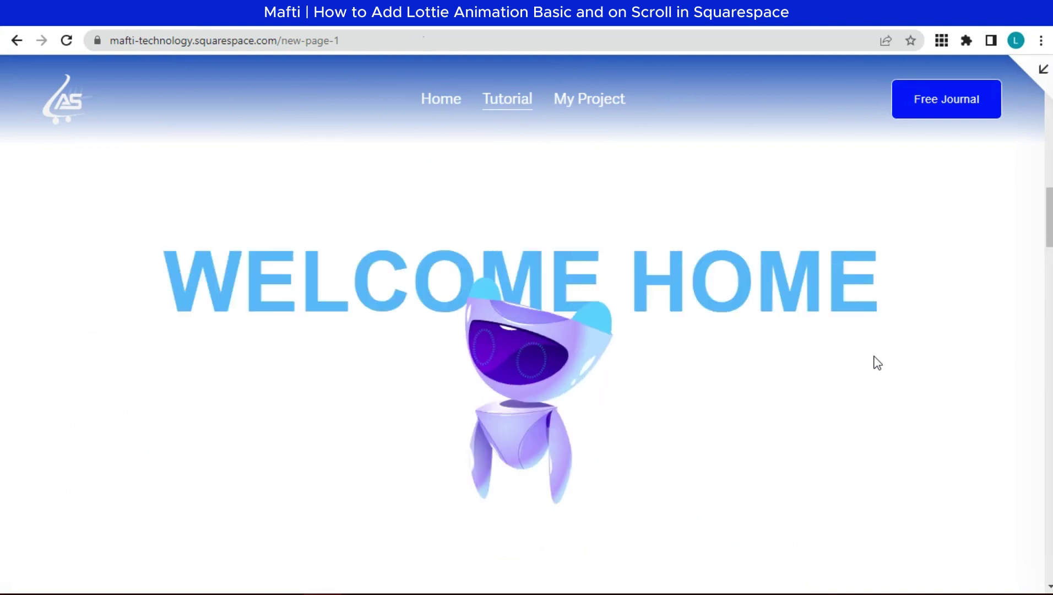
{"action": "scroll", "coordinate": [877, 363], "scroll_direction": "up", "scroll_amount": 8}
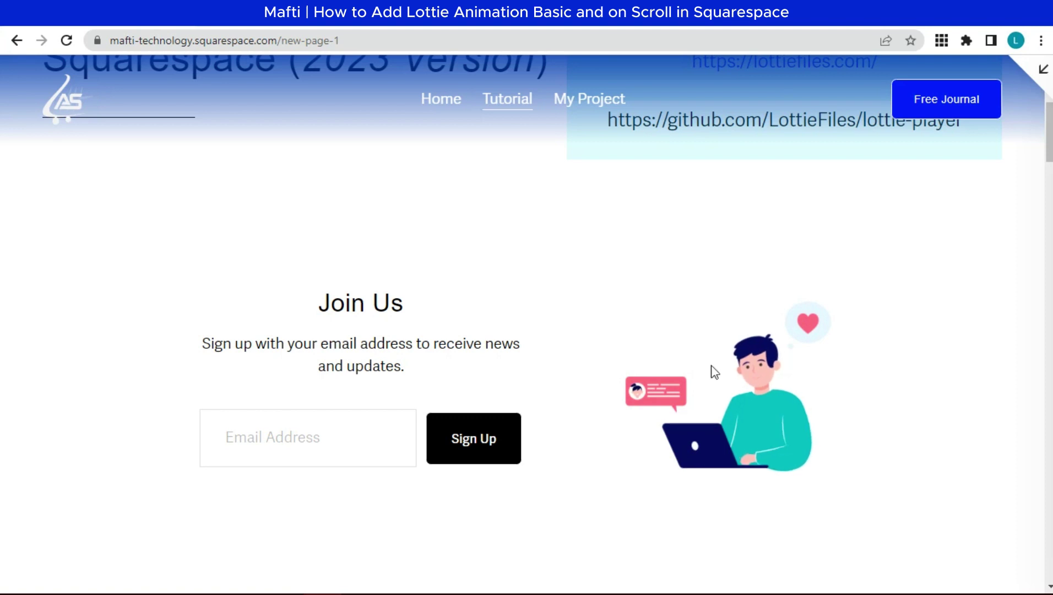
{"action": "scroll", "coordinate": [841, 436], "scroll_direction": "down", "scroll_amount": 3}
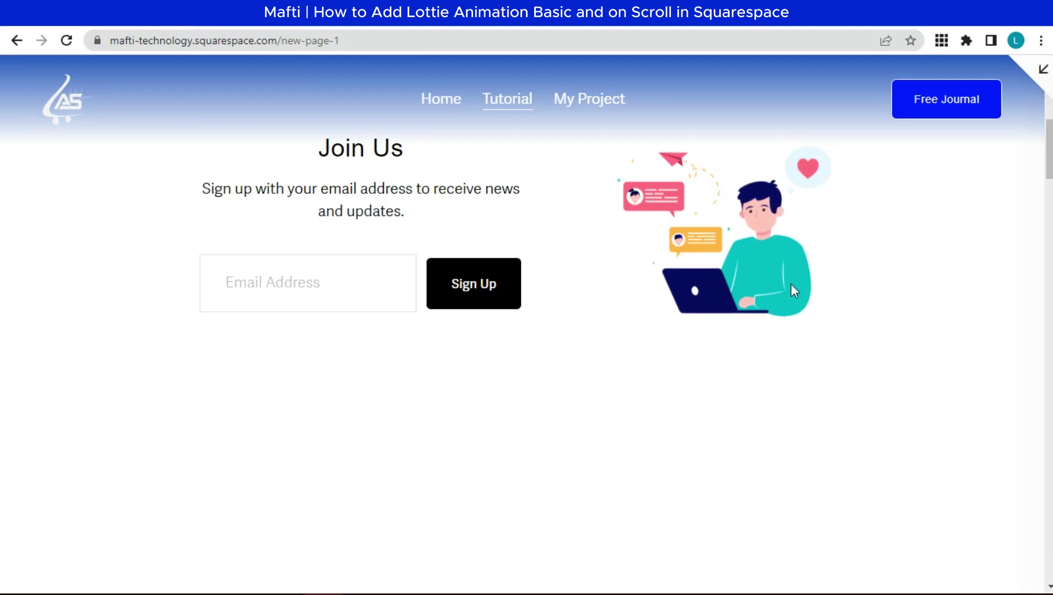
{"action": "scroll", "coordinate": [859, 309], "scroll_direction": "down", "scroll_amount": 10}
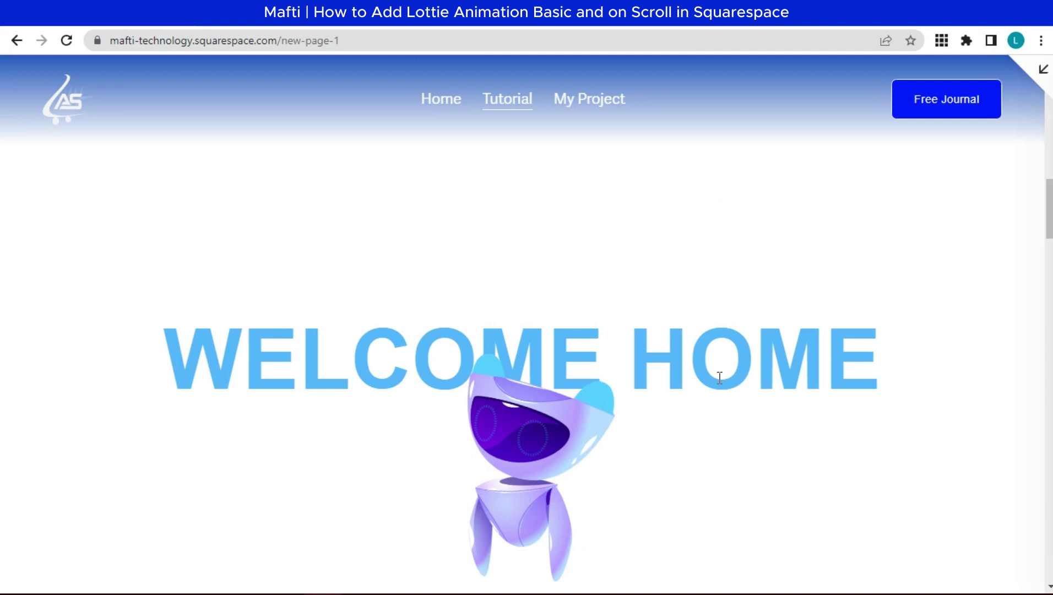
{"action": "scroll", "coordinate": [720, 380], "scroll_direction": "down", "scroll_amount": 4}
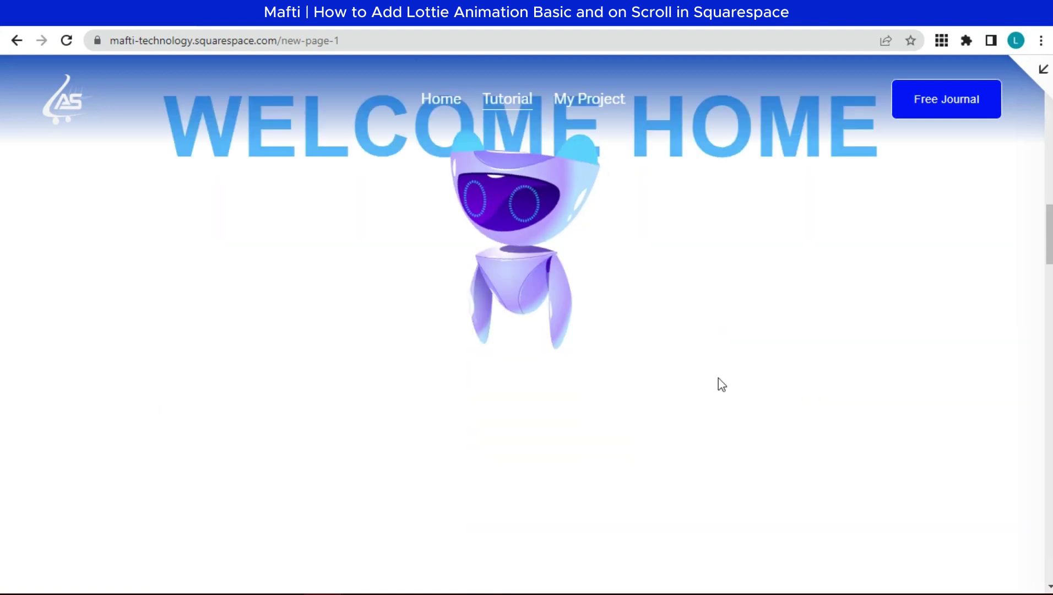
{"action": "scroll", "coordinate": [718, 378], "scroll_direction": "up", "scroll_amount": 3}
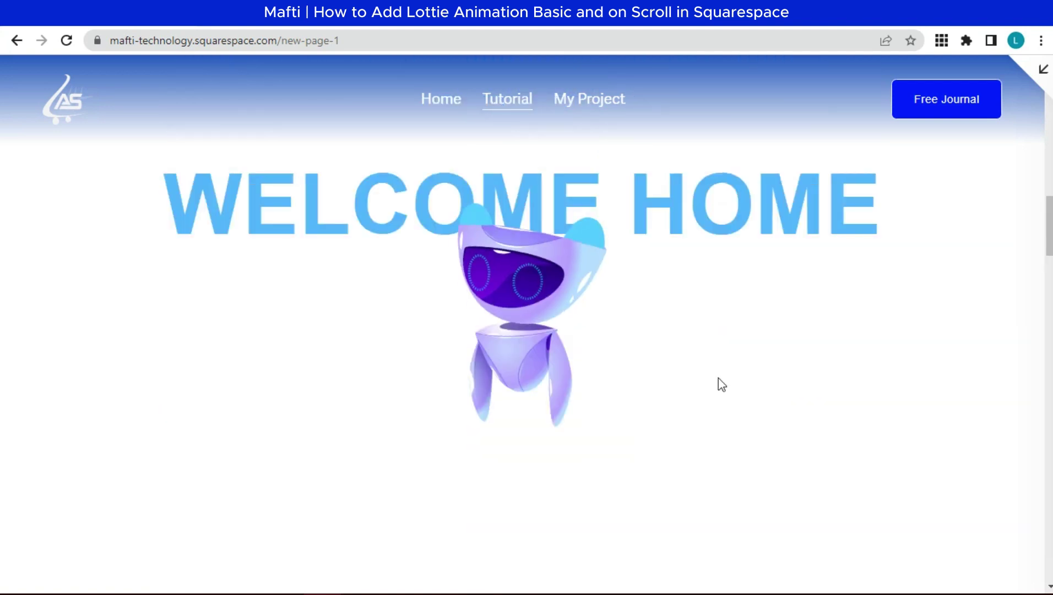